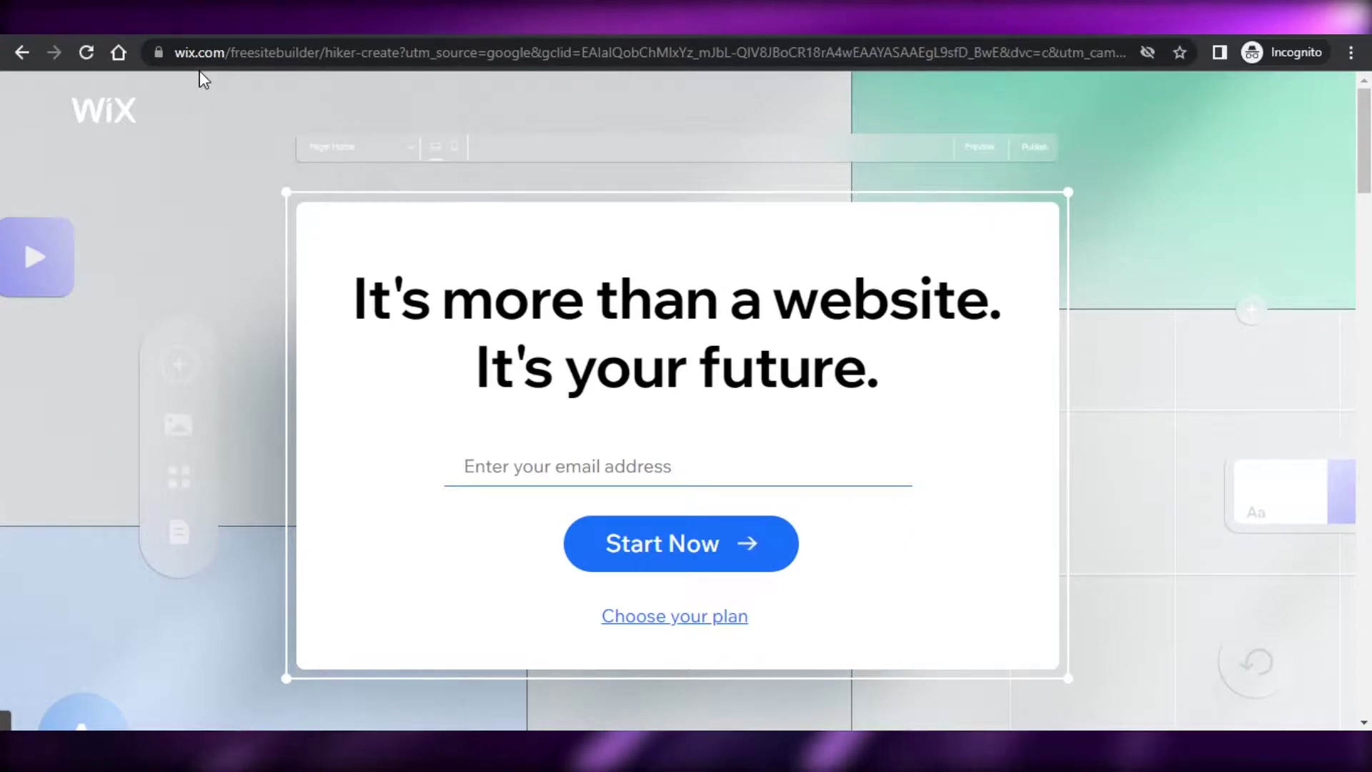
- Scroll the Wix landing page and reach My Sites, which lists Software Made Easy and TravelBlog
mouse_move(1364, 134)
mouse_down()
mouse_move(1365, 556)
mouse_move(1364, 140)
mouse_up()
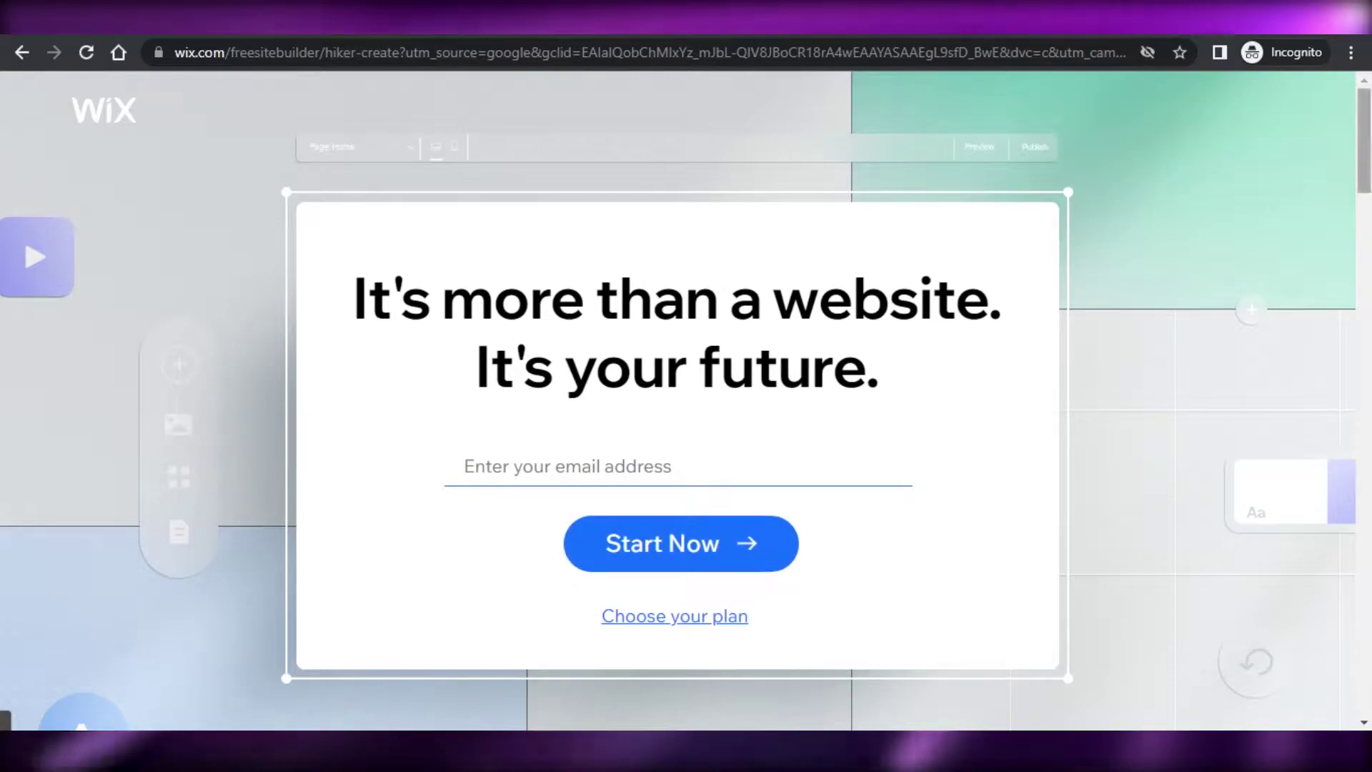
scroll(686, 400, down, 10)
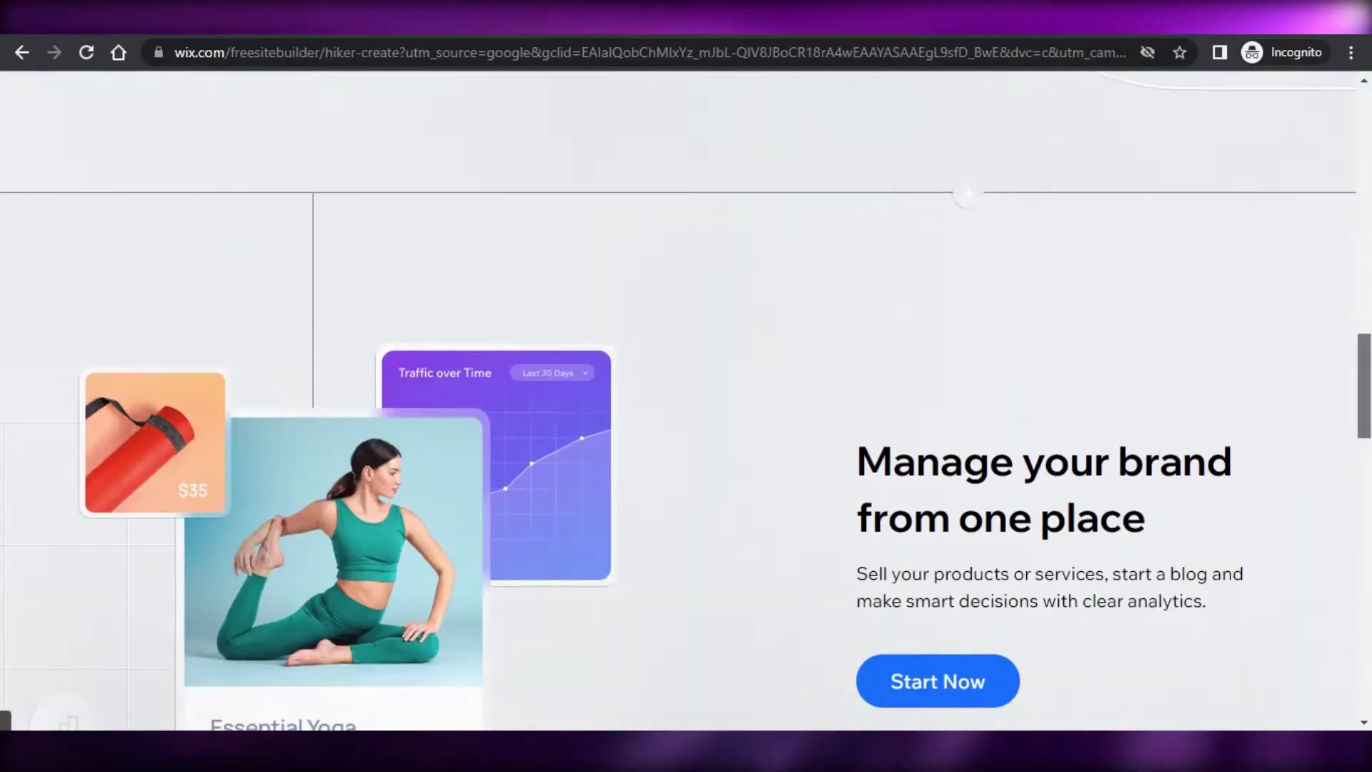
scroll(686, 400, down, 10)
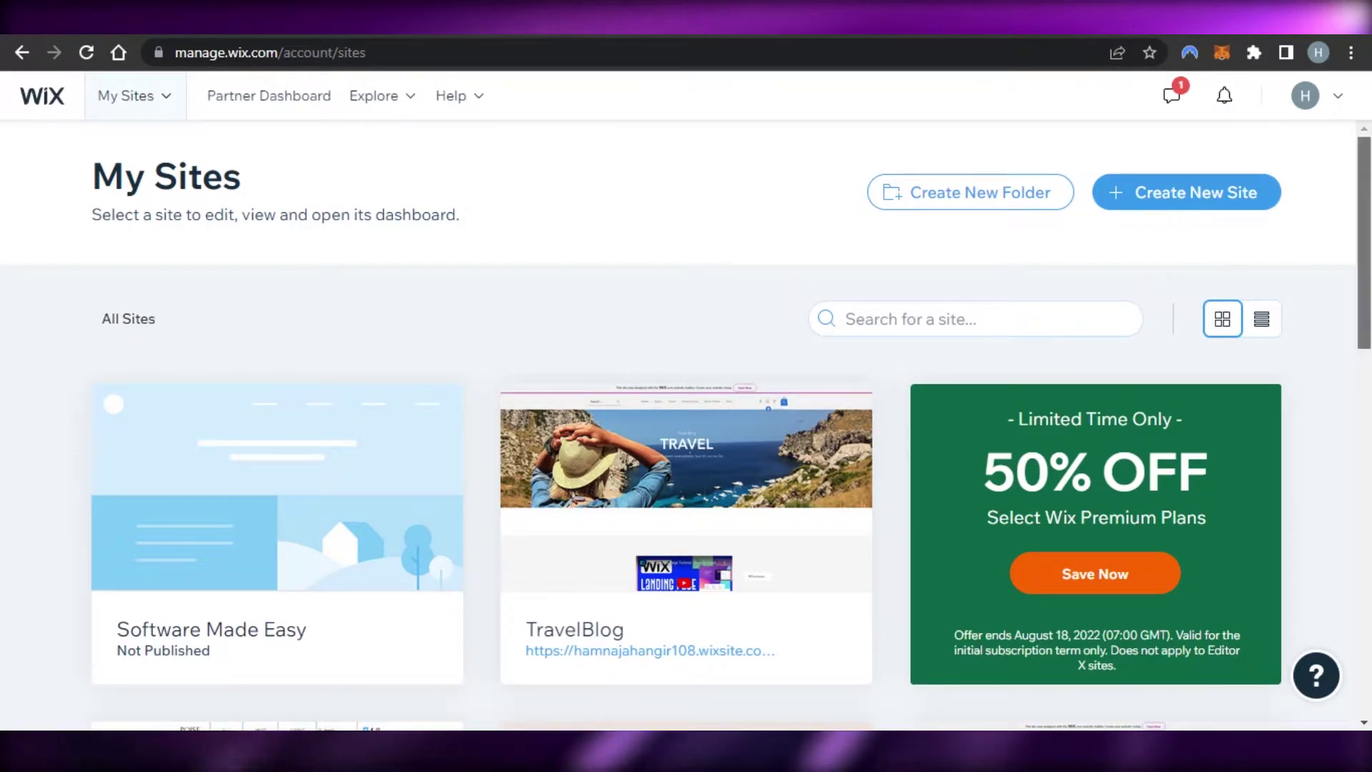
- Start a new site from My Sites, reaching the Wix versus Editor X platform choice
scroll(827, 320, down, 9)
scroll(827, 320, up, 9)
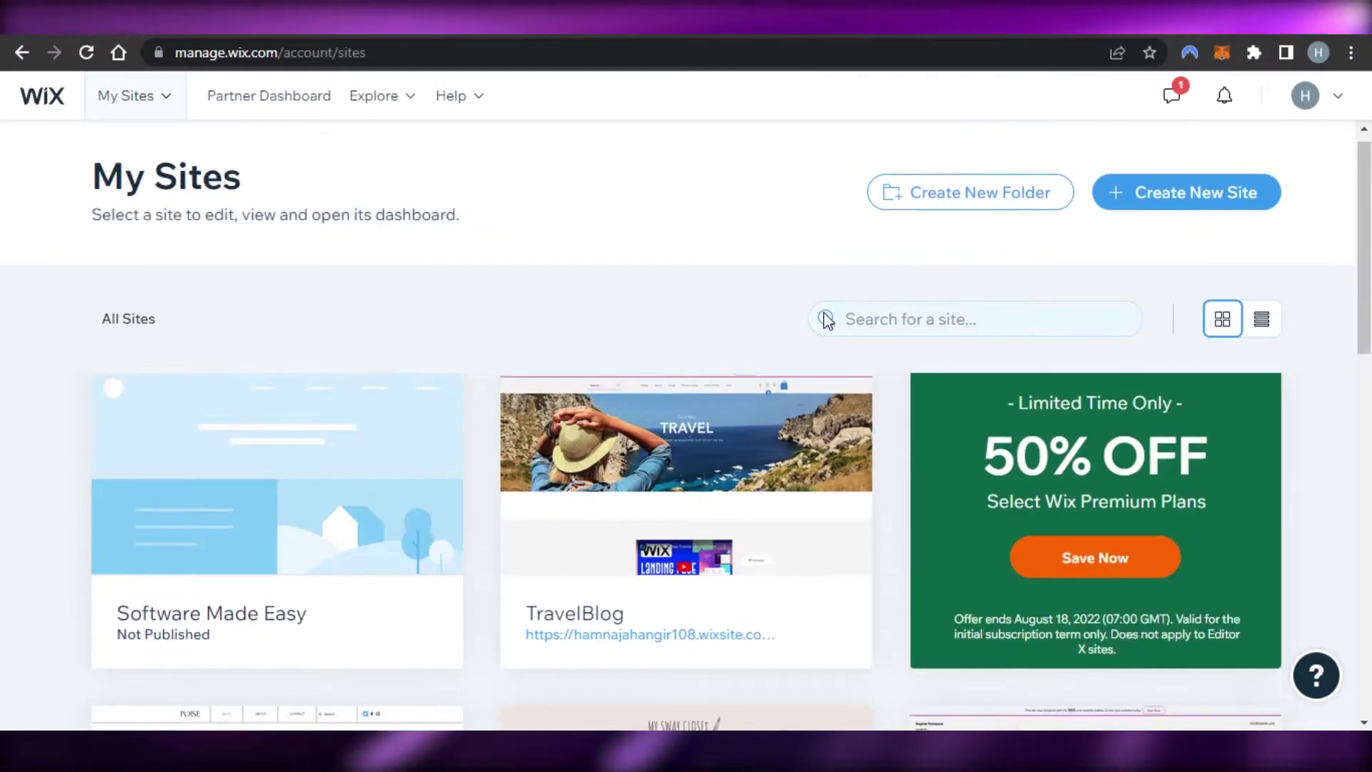
scroll(1091, 407, down, 1)
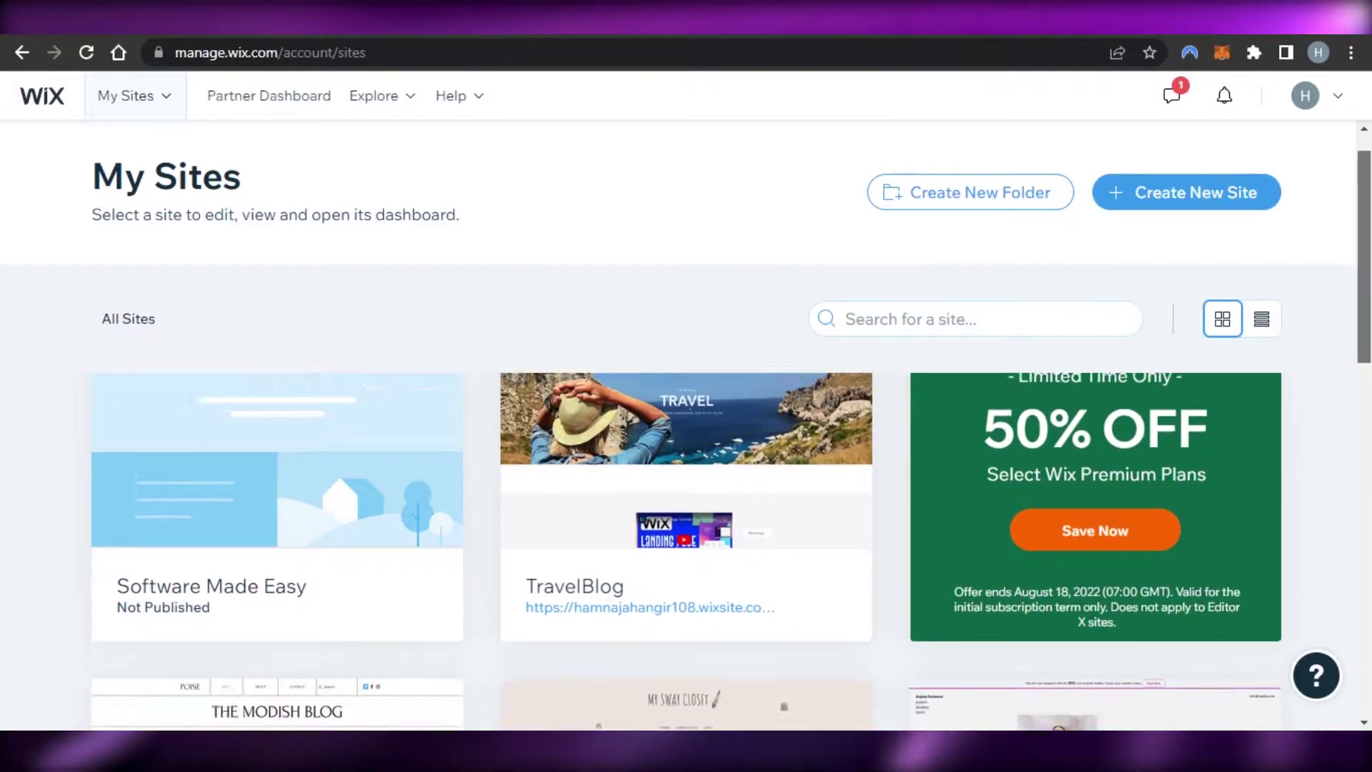
scroll(386, 250, down, 10)
scroll(386, 249, up, 8)
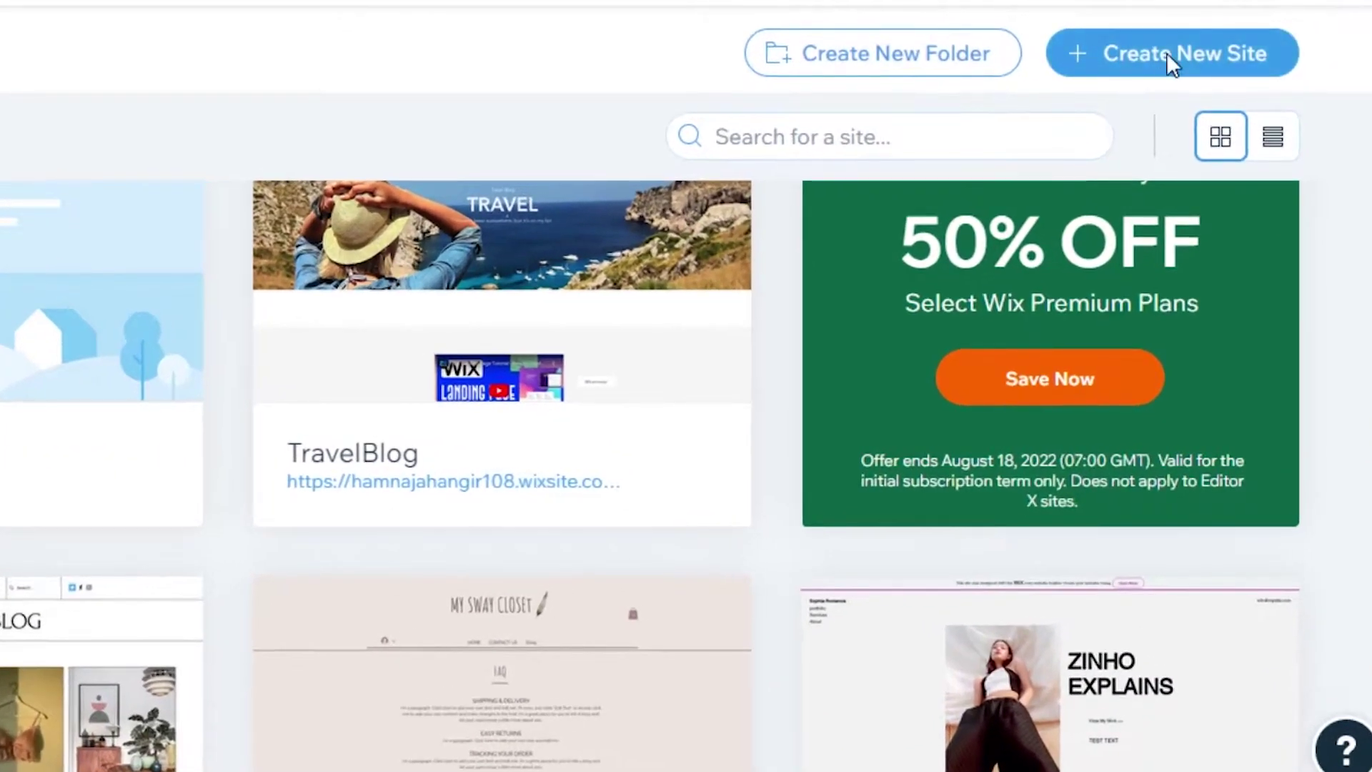
click(1167, 55)
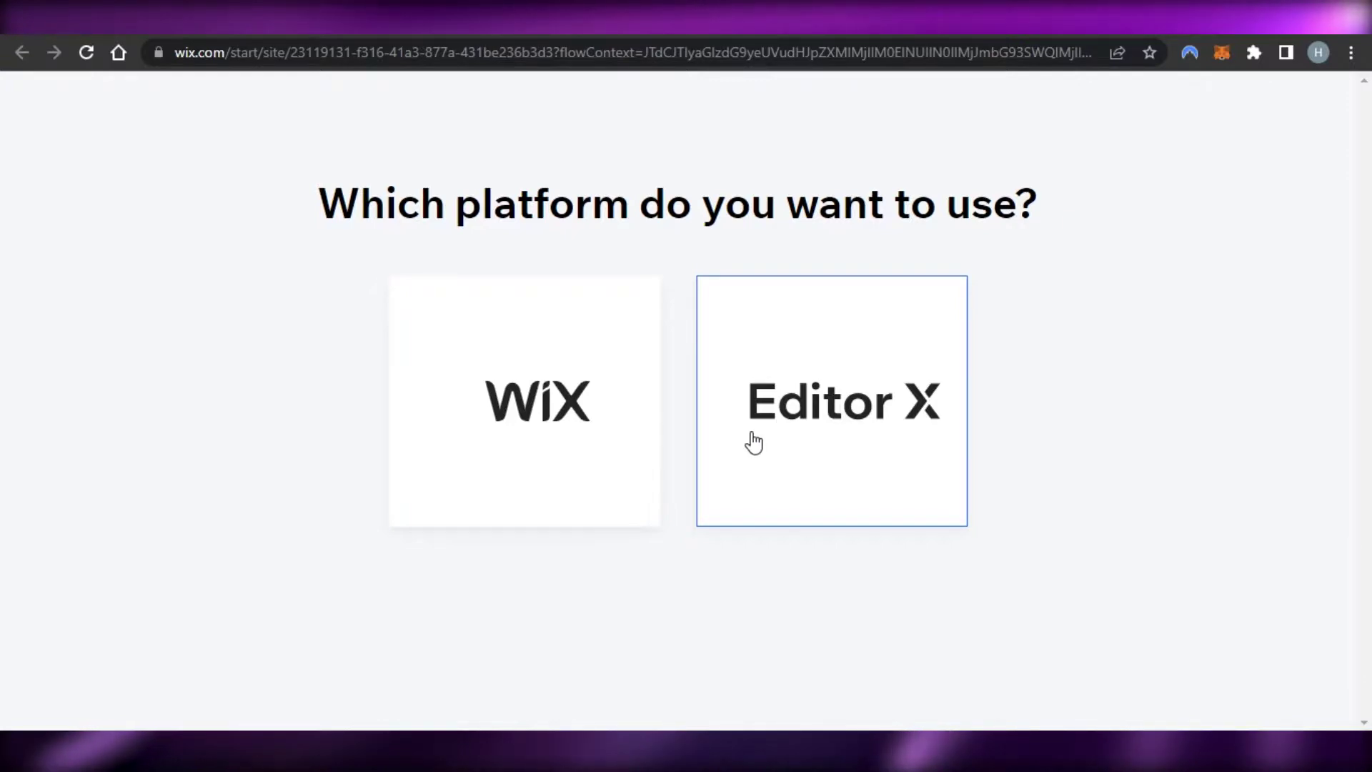
- Choose the Wix platform and set the site type to Online Clothing Store
click(476, 490)
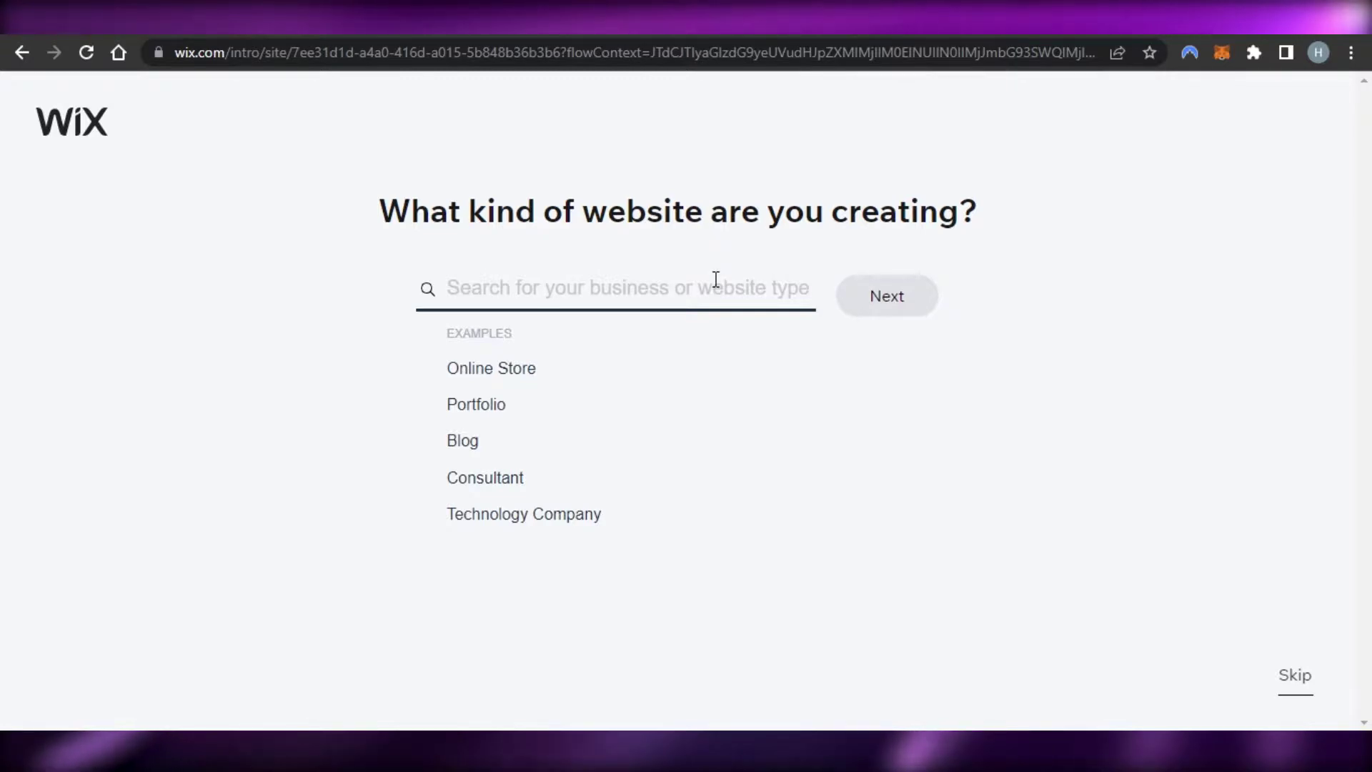
click(476, 371)
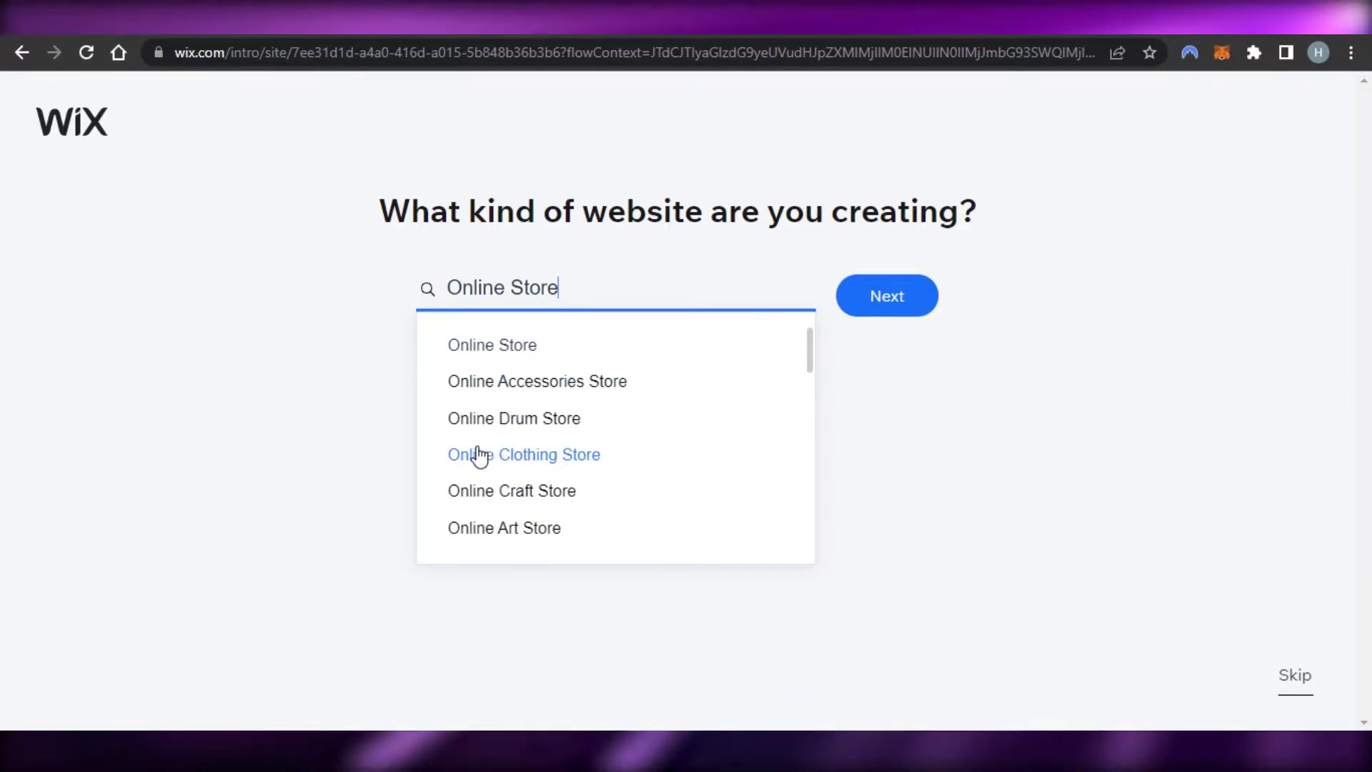
click(509, 454)
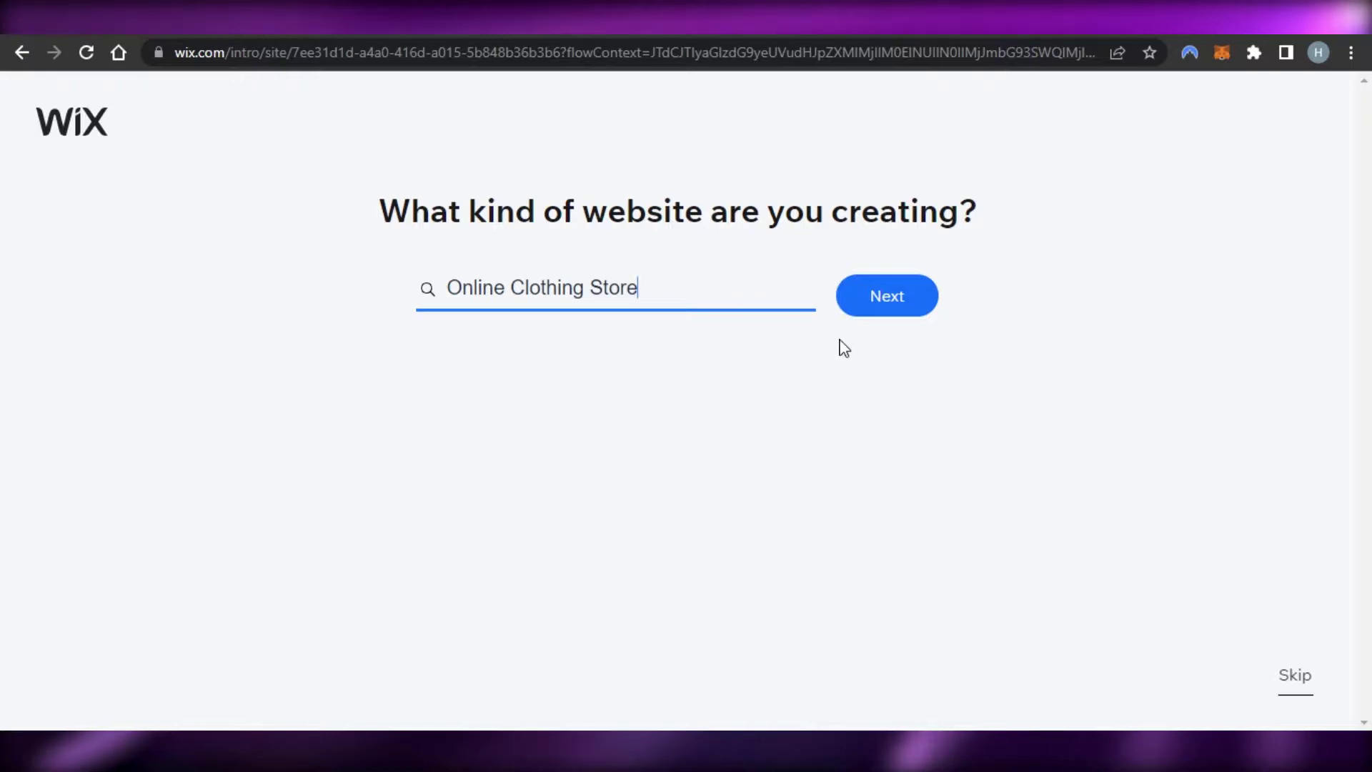
- Name the store MySwayCloset and continue to the add-features question
click(864, 312)
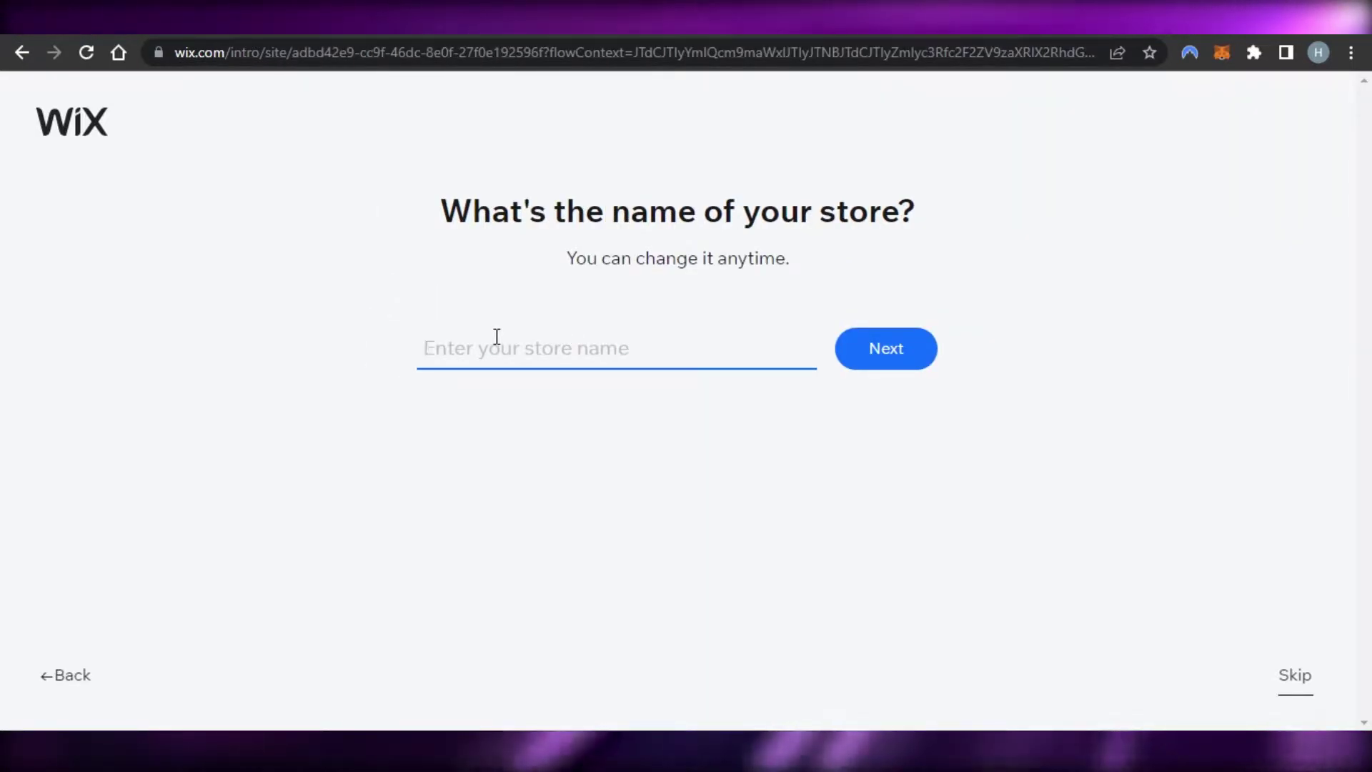
text(My)
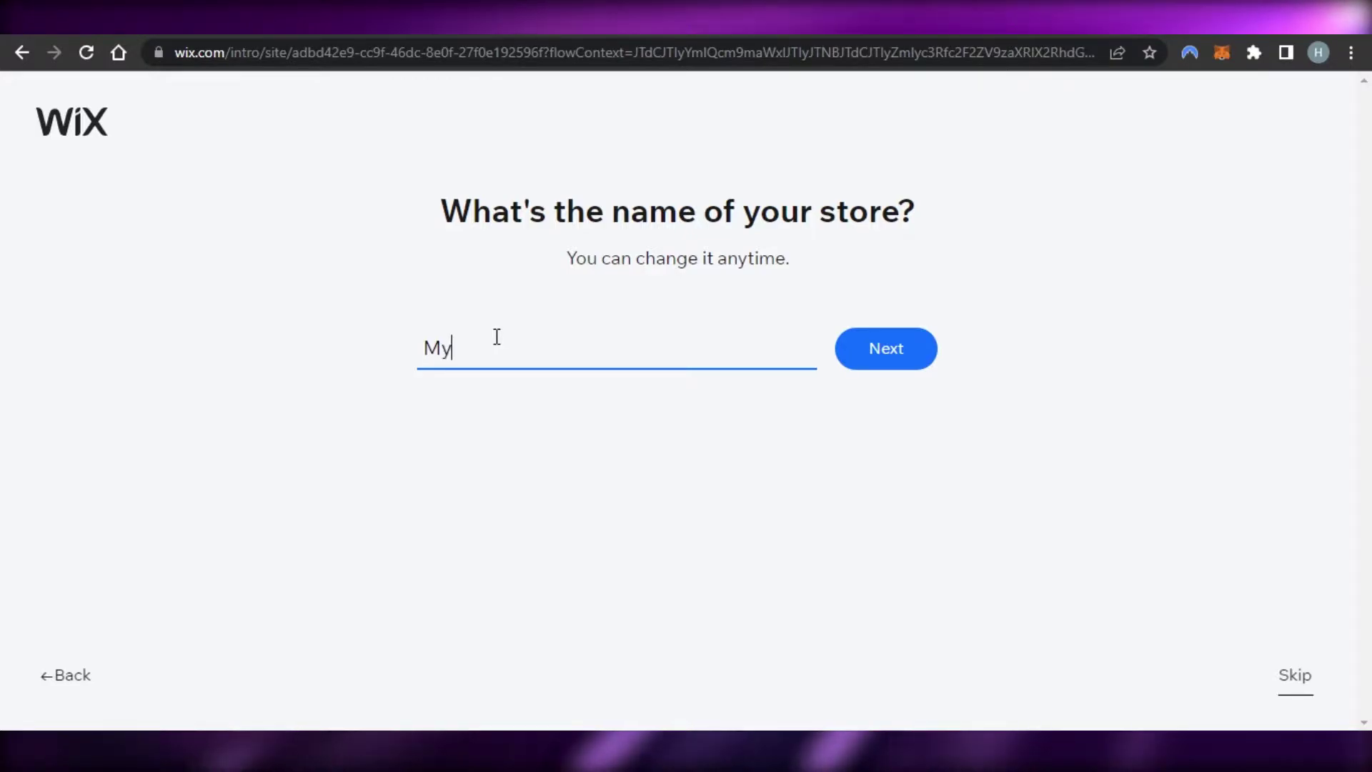
text(SwayCloset)
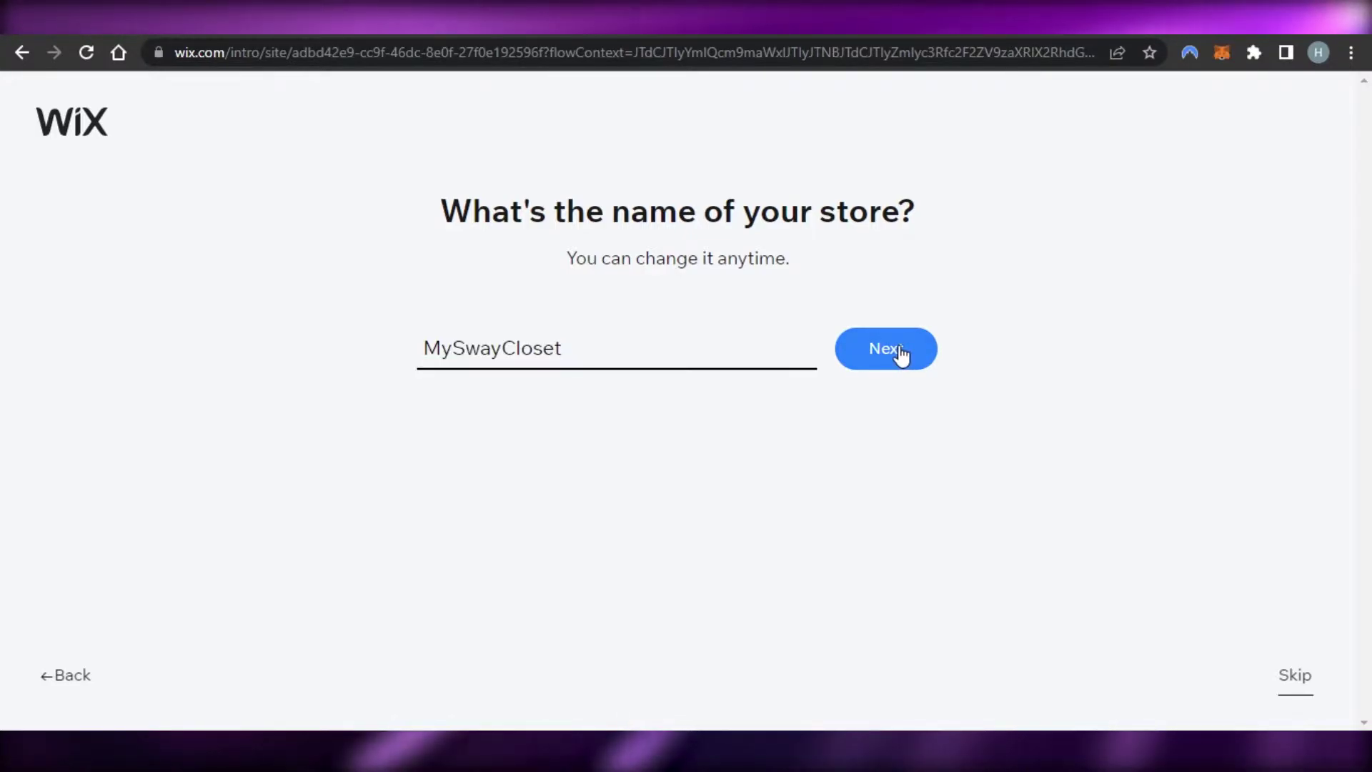
click(902, 354)
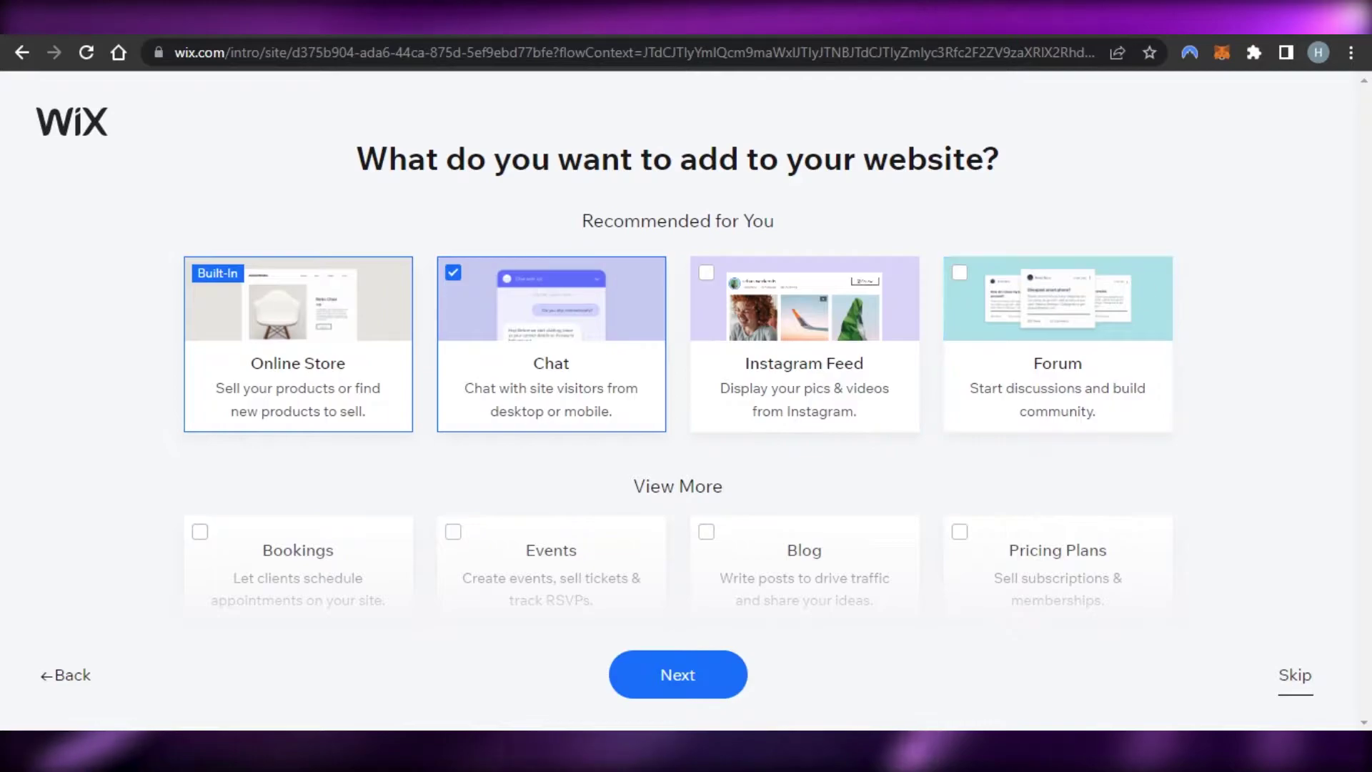
mouse_move(286, 333)
- Skip the extra features and scroll through the Fashion & Clothing template gallery
click(1292, 688)
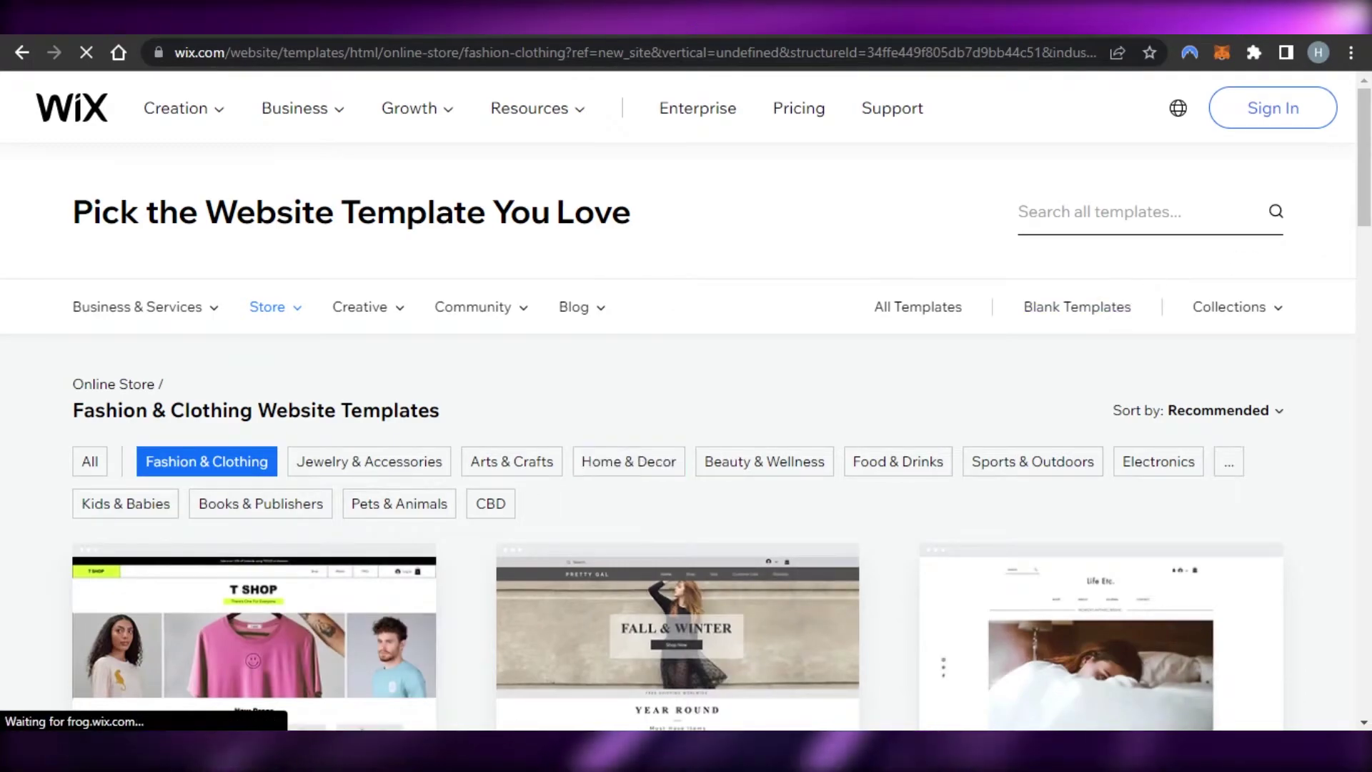
scroll(1369, 179, down, 15)
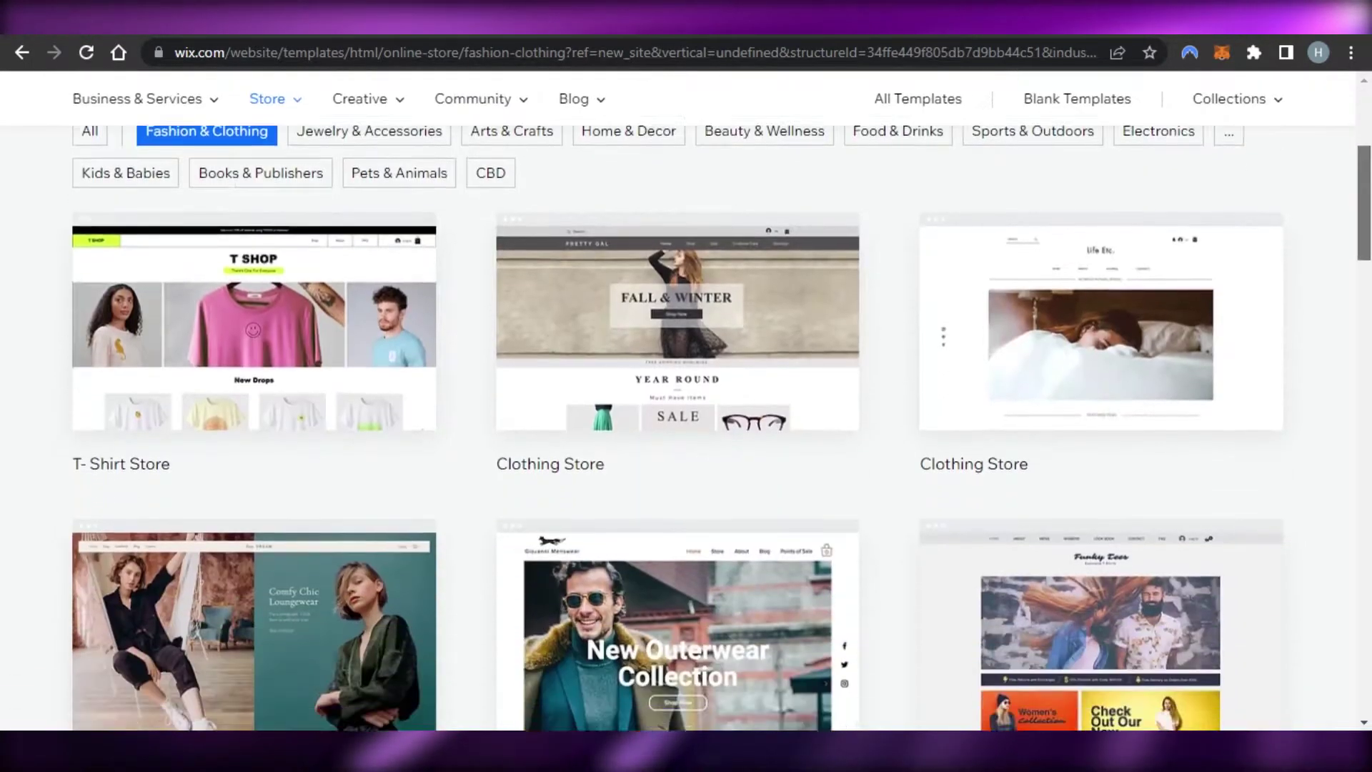
scroll(686, 429, down, 5)
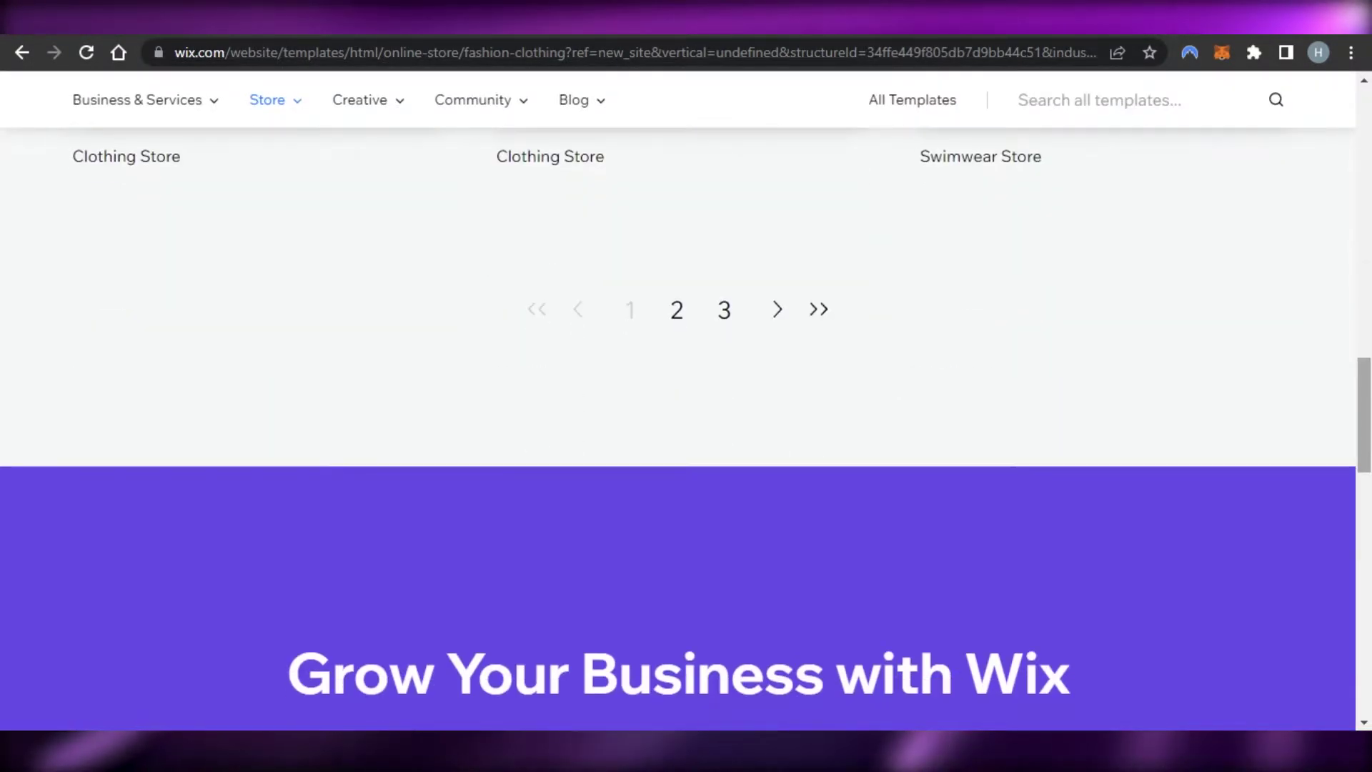
scroll(686, 429, up, 13)
scroll(686, 429, up, 7)
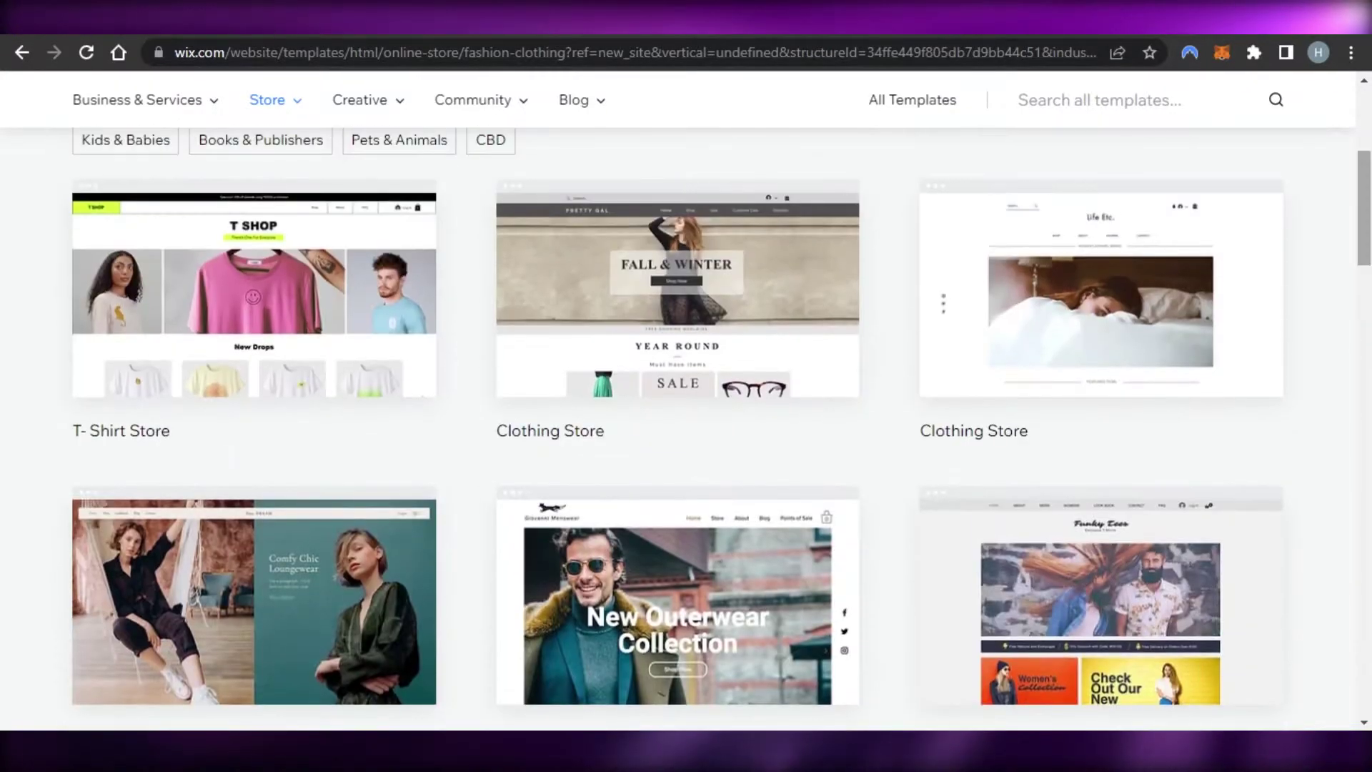
scroll(686, 429, down, 3)
scroll(431, 318, down, 4)
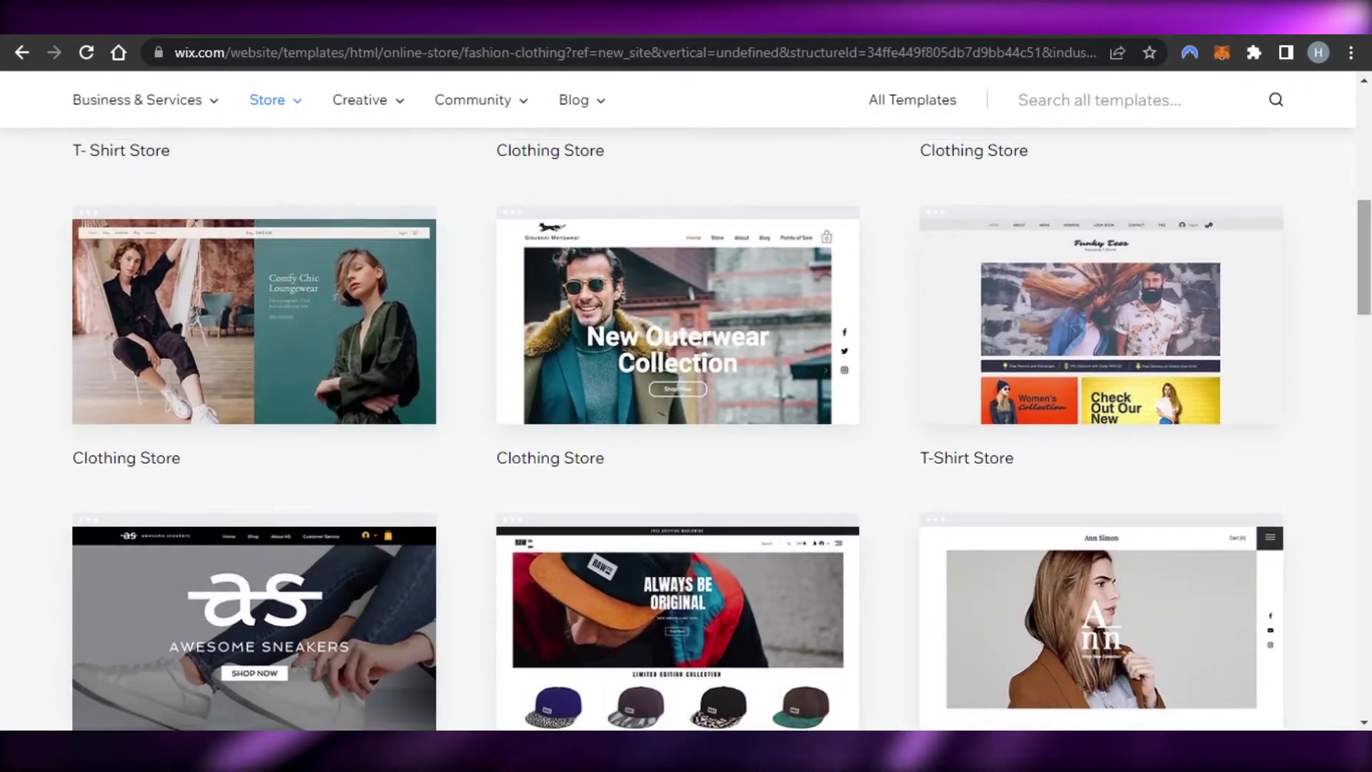
mouse_move(432, 318)
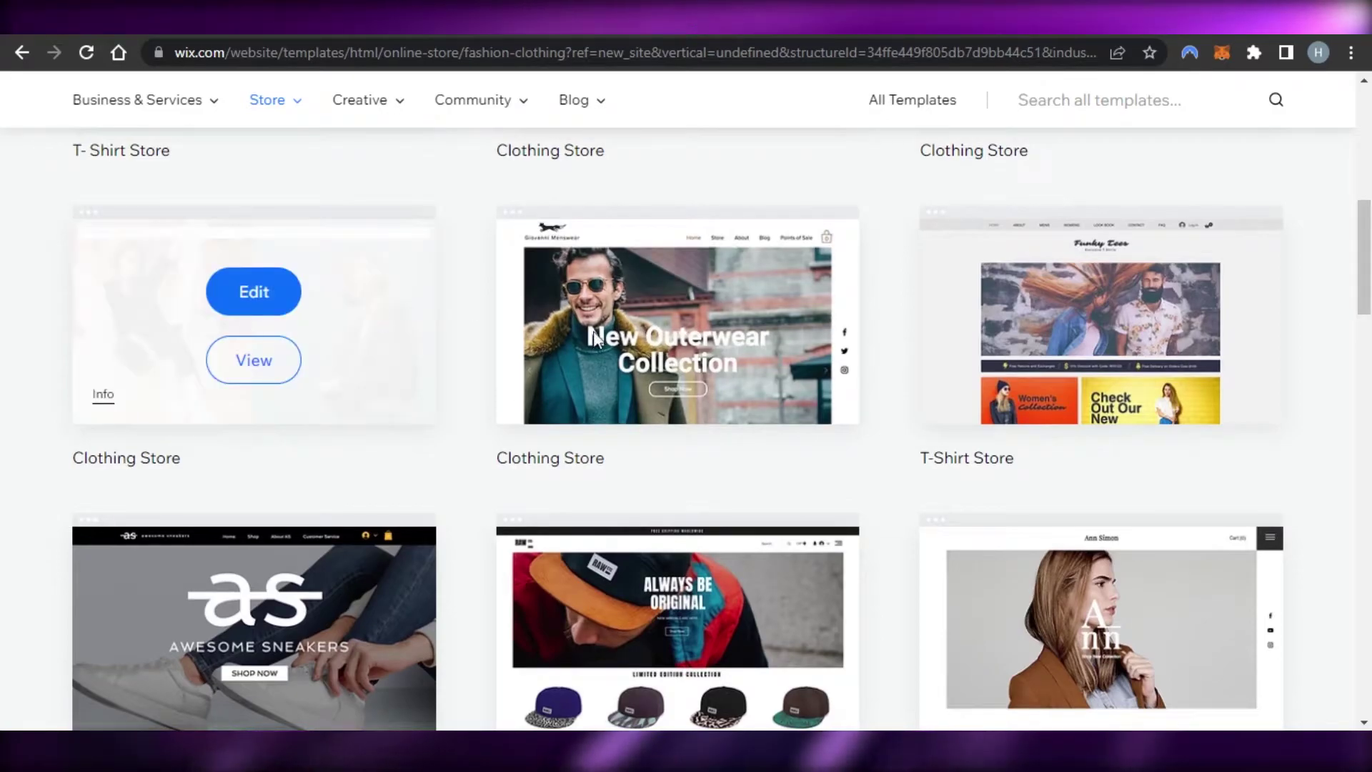
scroll(594, 337, down, 9)
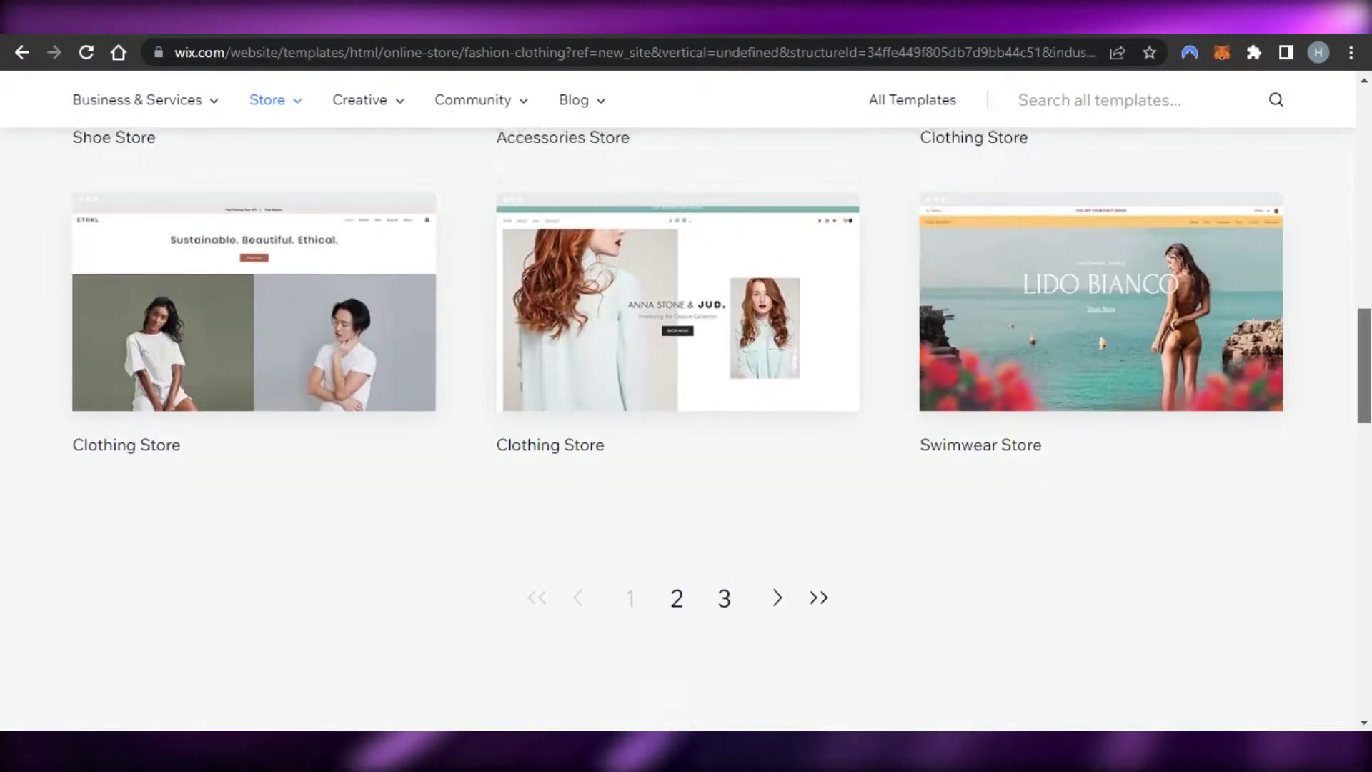
scroll(368, 422, up, 15)
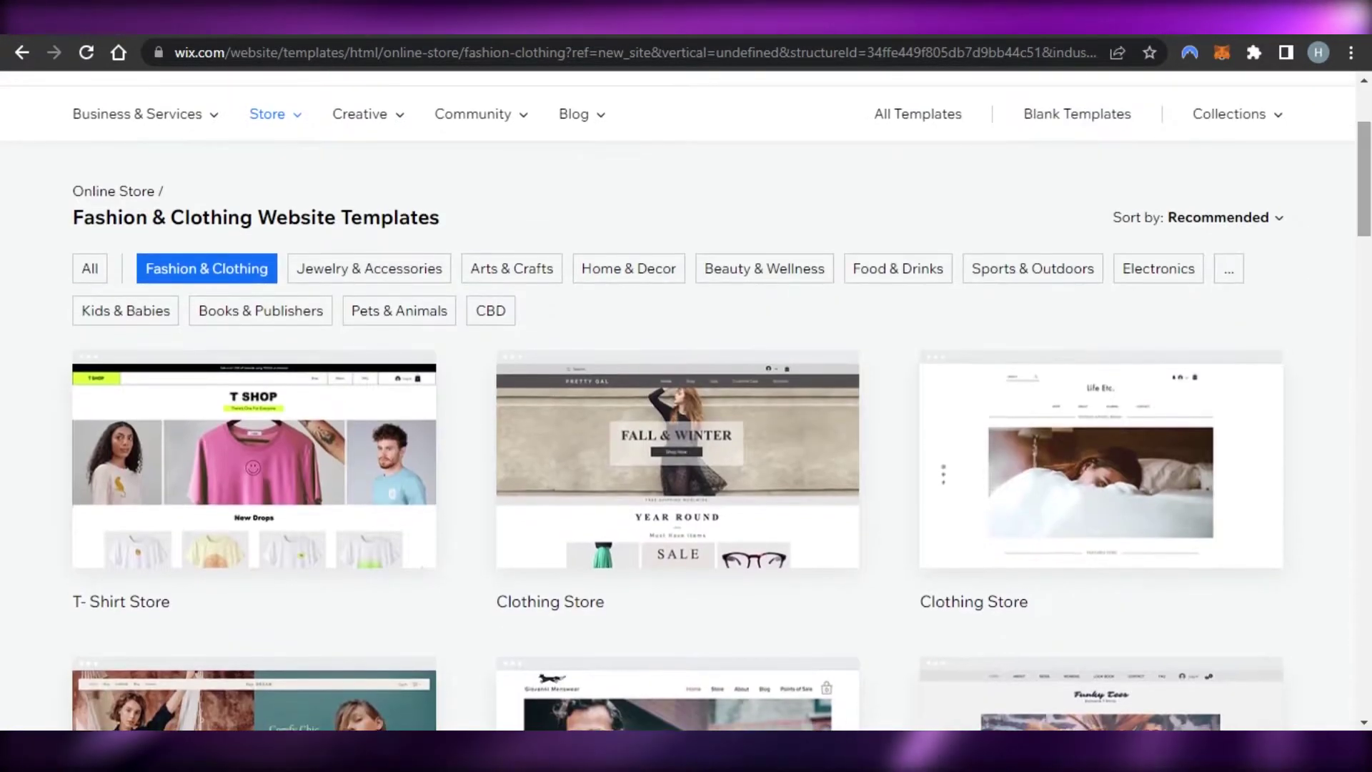
mouse_move(368, 421)
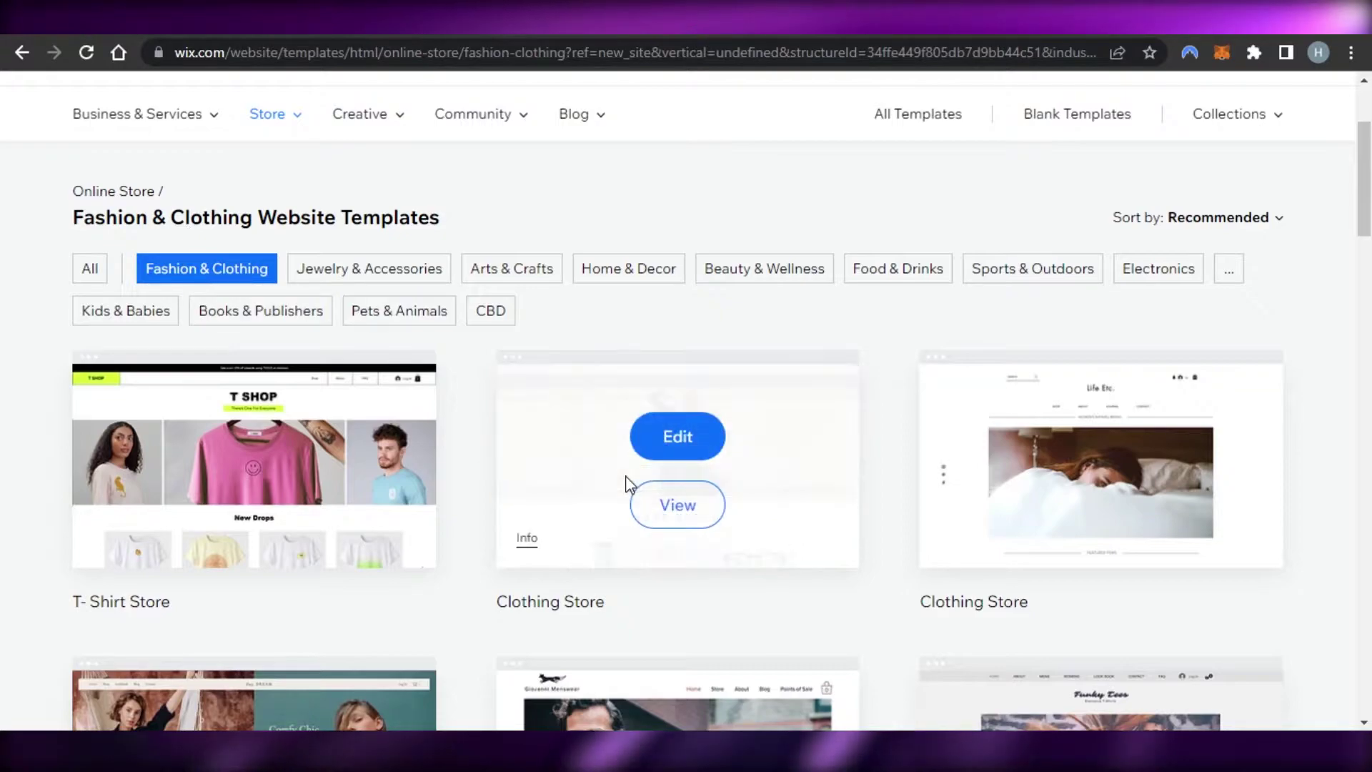
- Compare templates such as T-Shirt Store, Clothing Store, Shoe Store, Accessories Store and Swimwear Store
scroll(686, 429, down, 2)
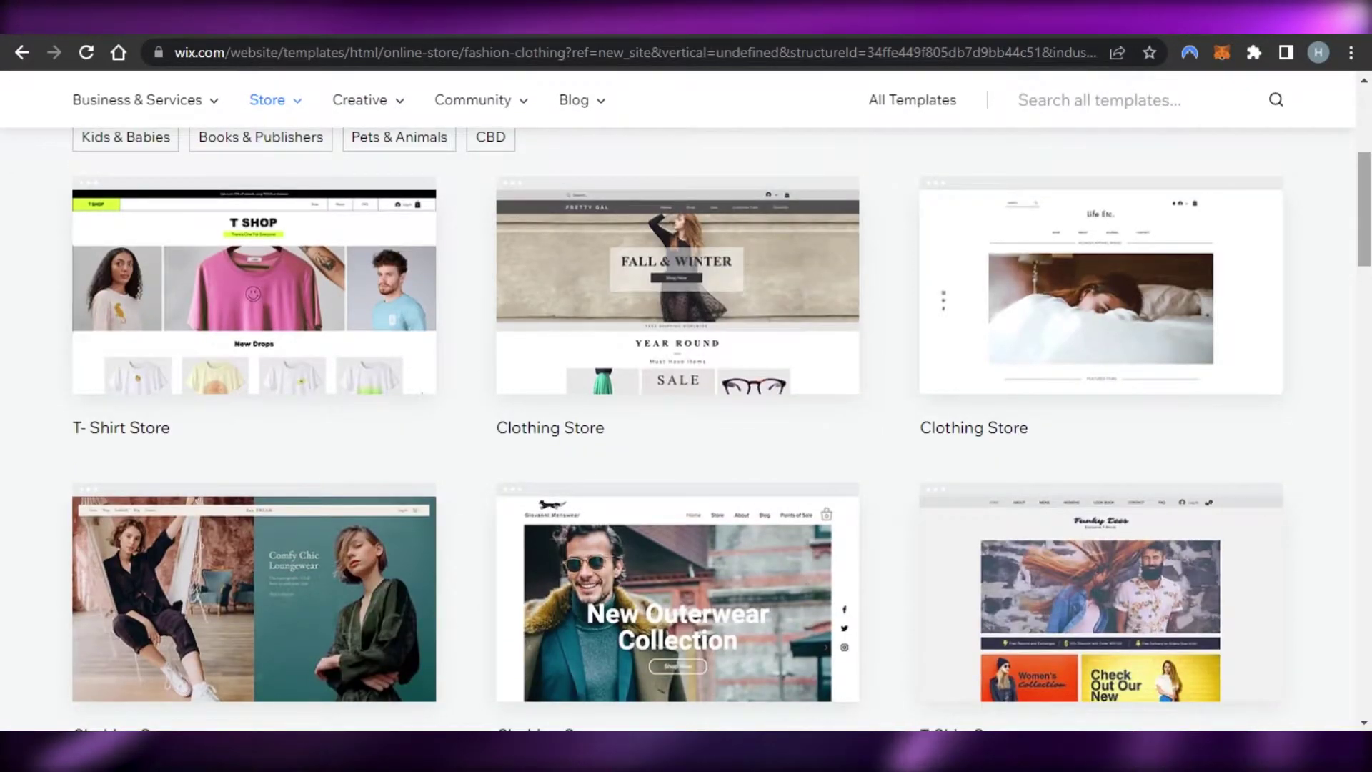
scroll(686, 429, down, 3)
scroll(686, 428, down, 1)
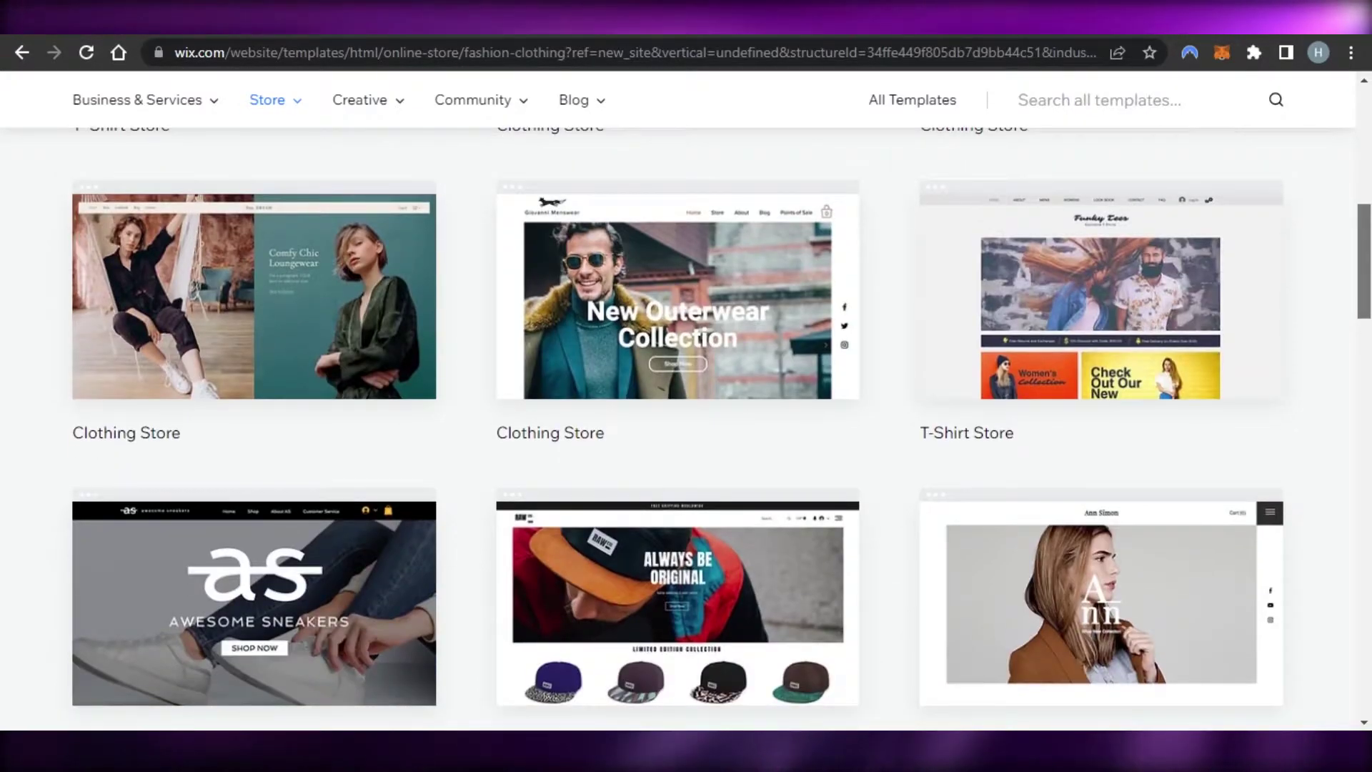
scroll(686, 429, up, 1)
scroll(686, 429, up, 4)
scroll(686, 429, down, 10)
scroll(687, 429, up, 5)
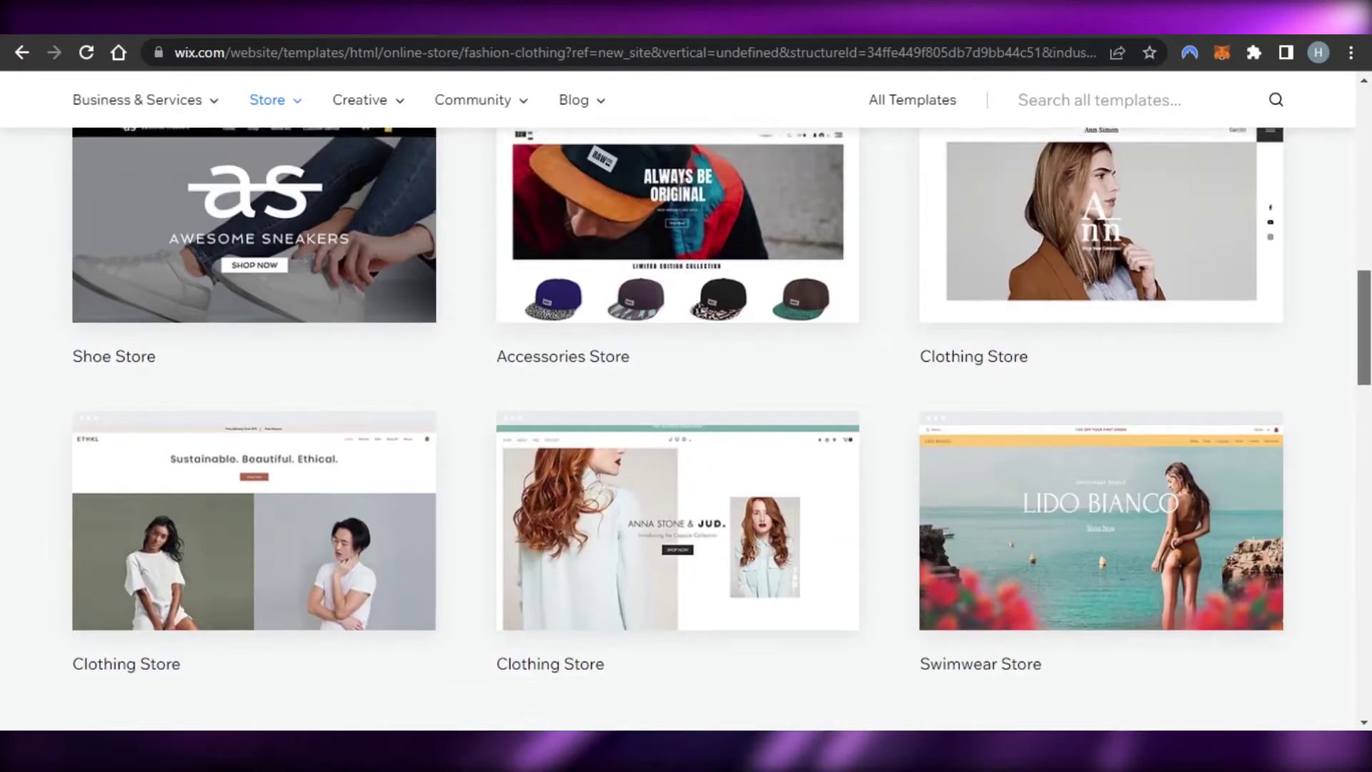
scroll(686, 429, up, 2)
mouse_move(1068, 389)
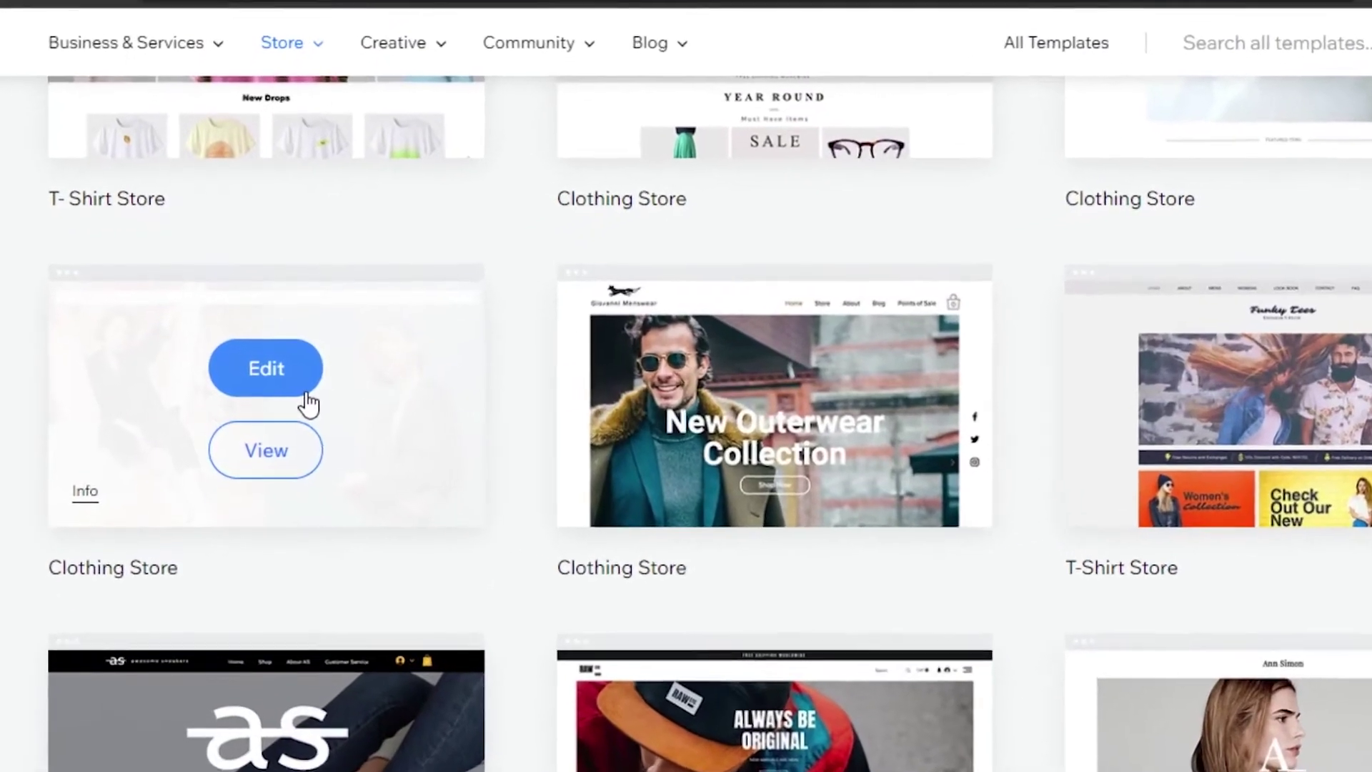
mouse_move(653, 336)
mouse_move(280, 348)
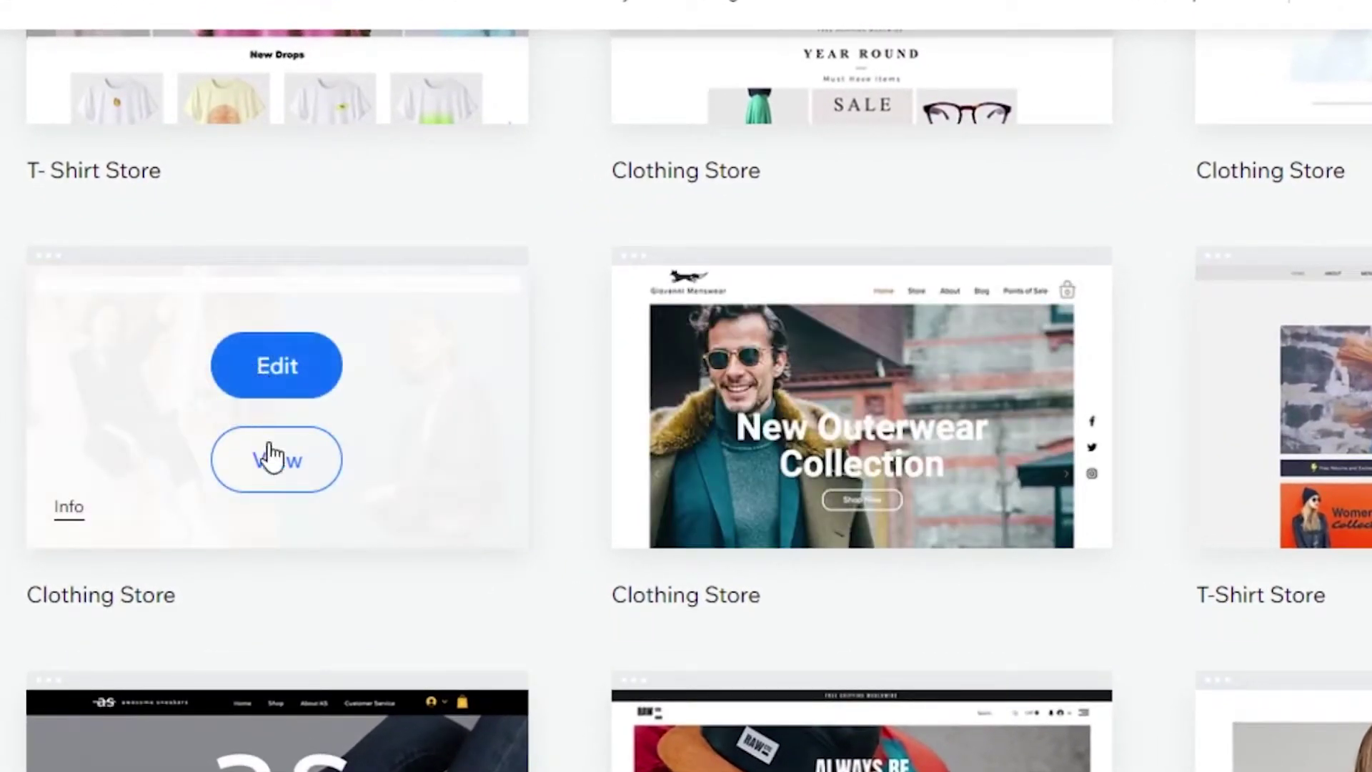
click(276, 372)
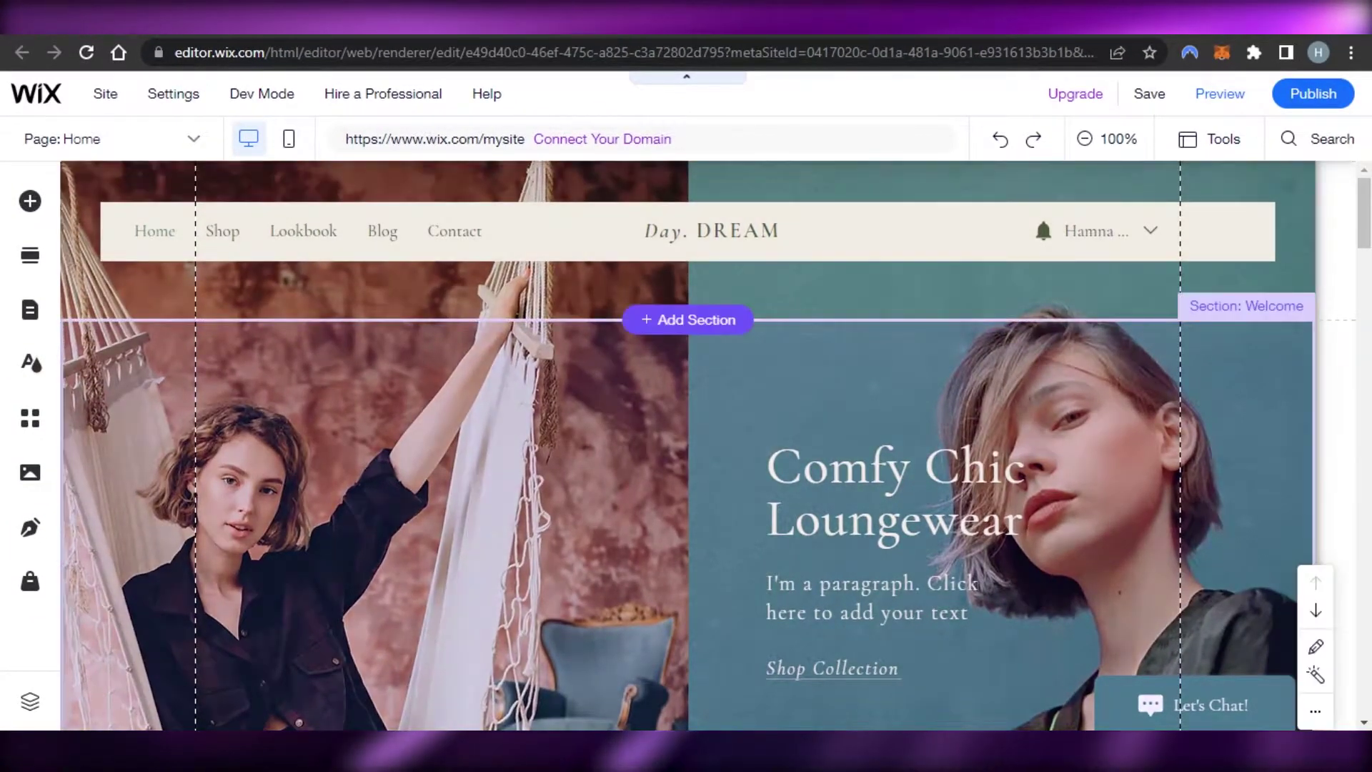
scroll(1044, 357, down, 8)
scroll(689, 444, down, 15)
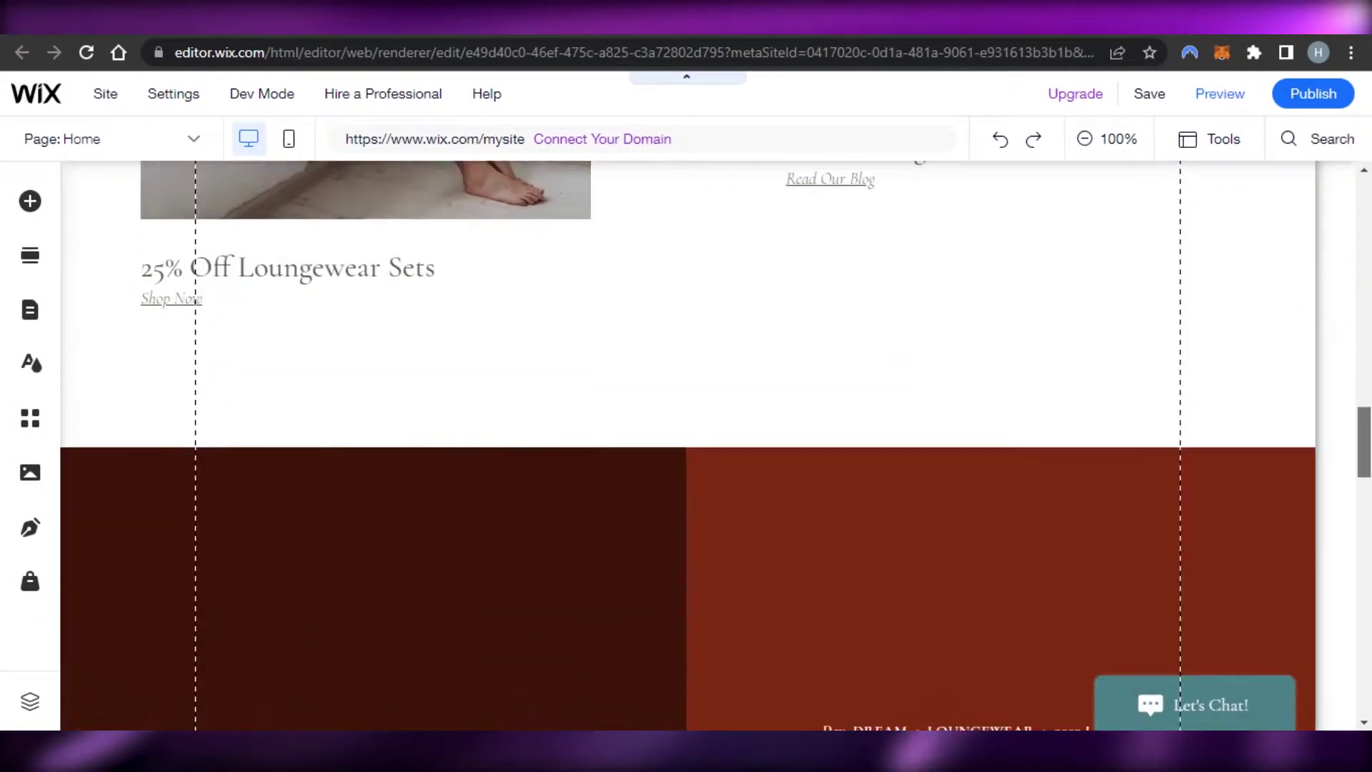
scroll(689, 445, up, 6)
scroll(688, 445, down, 9)
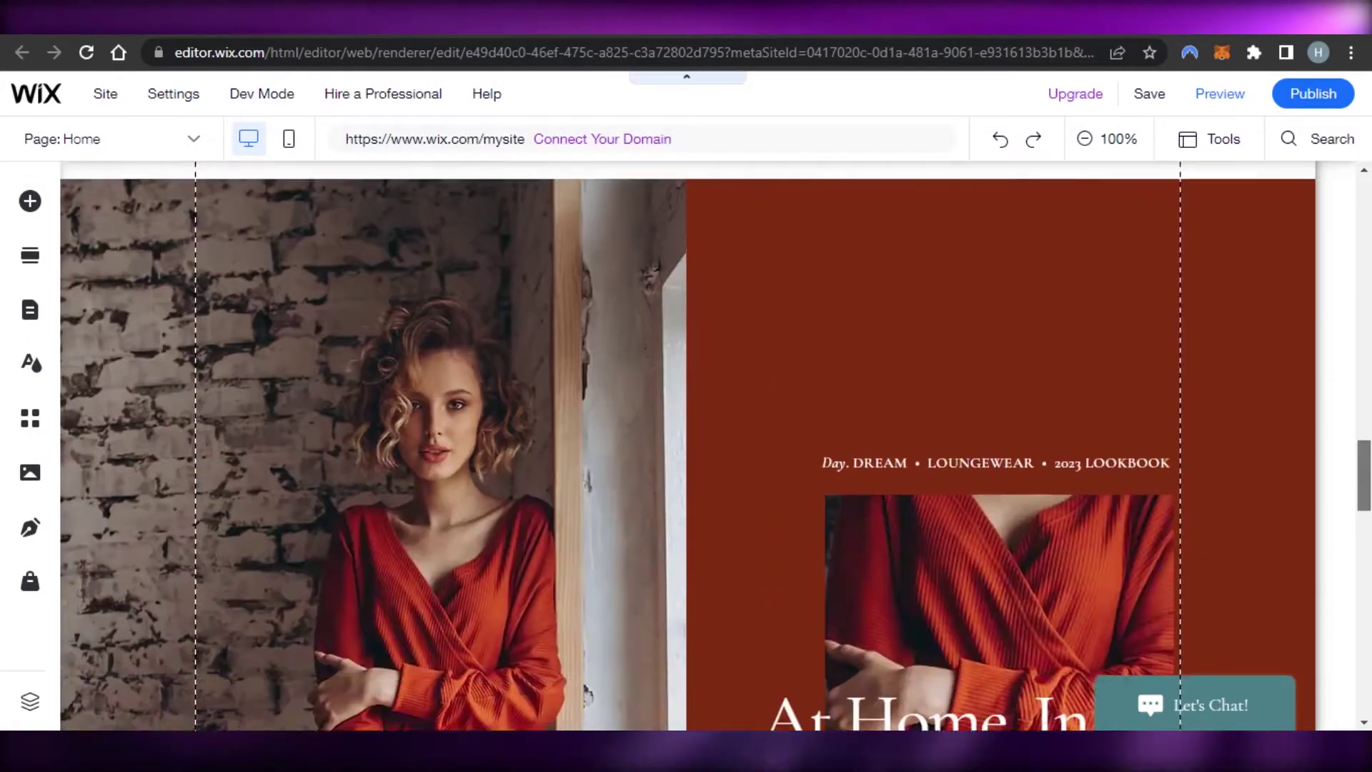
scroll(689, 445, down, 8)
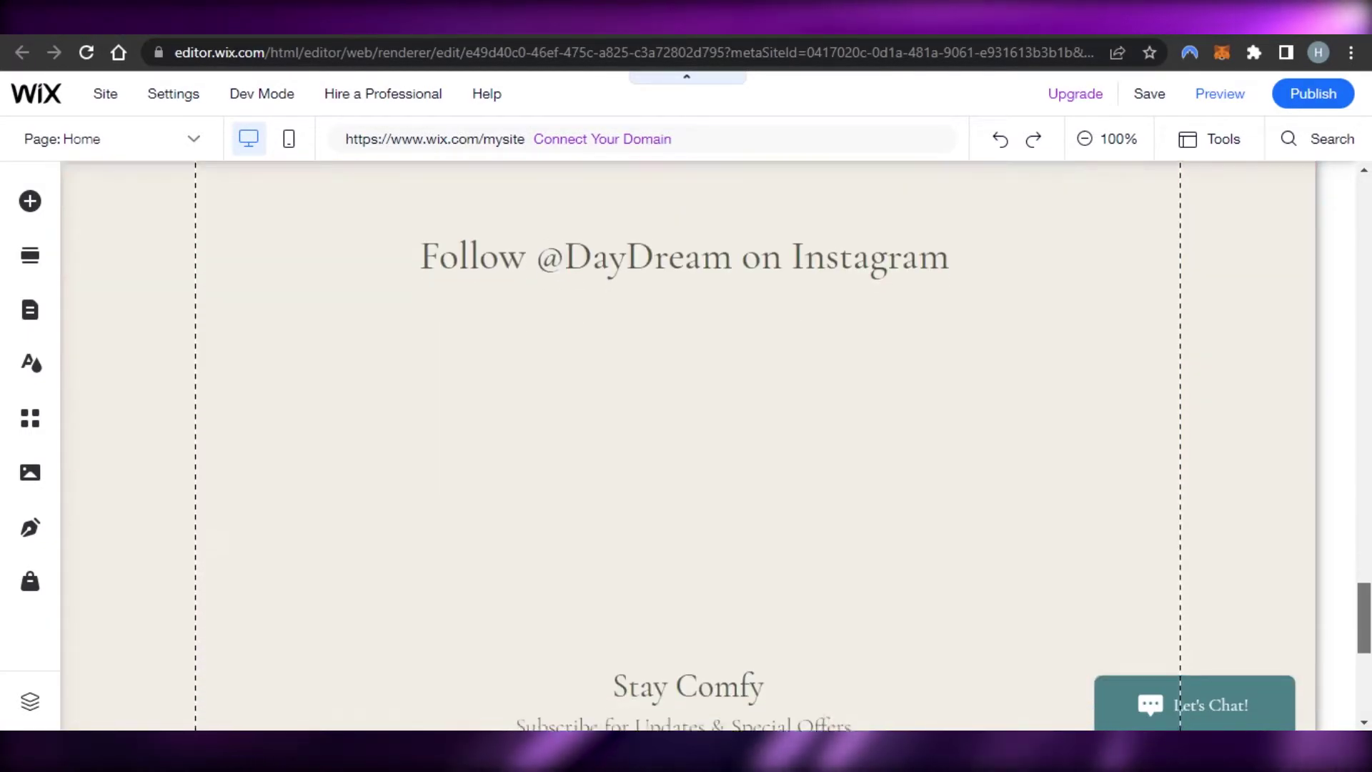
scroll(688, 444, up, 8)
scroll(319, 468, down, 10)
scroll(320, 468, up, 3)
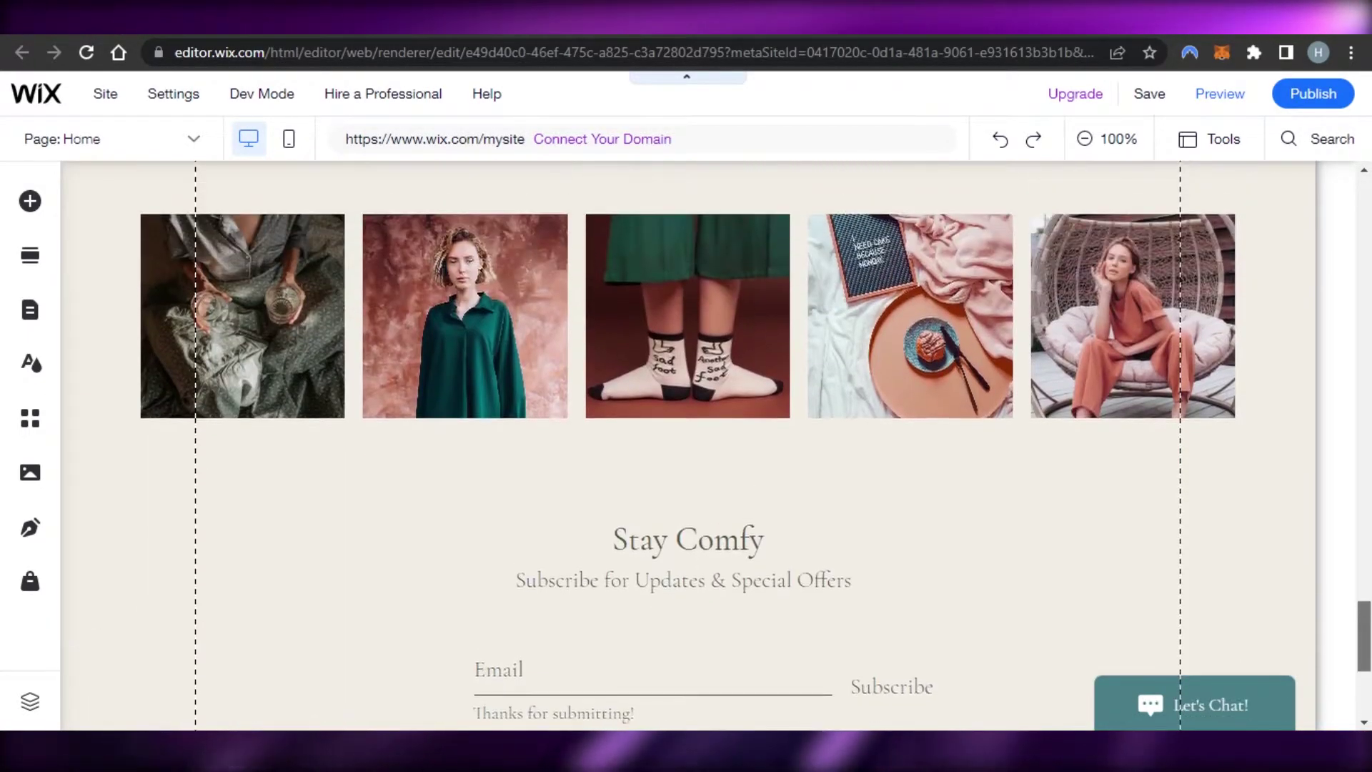
click(320, 468)
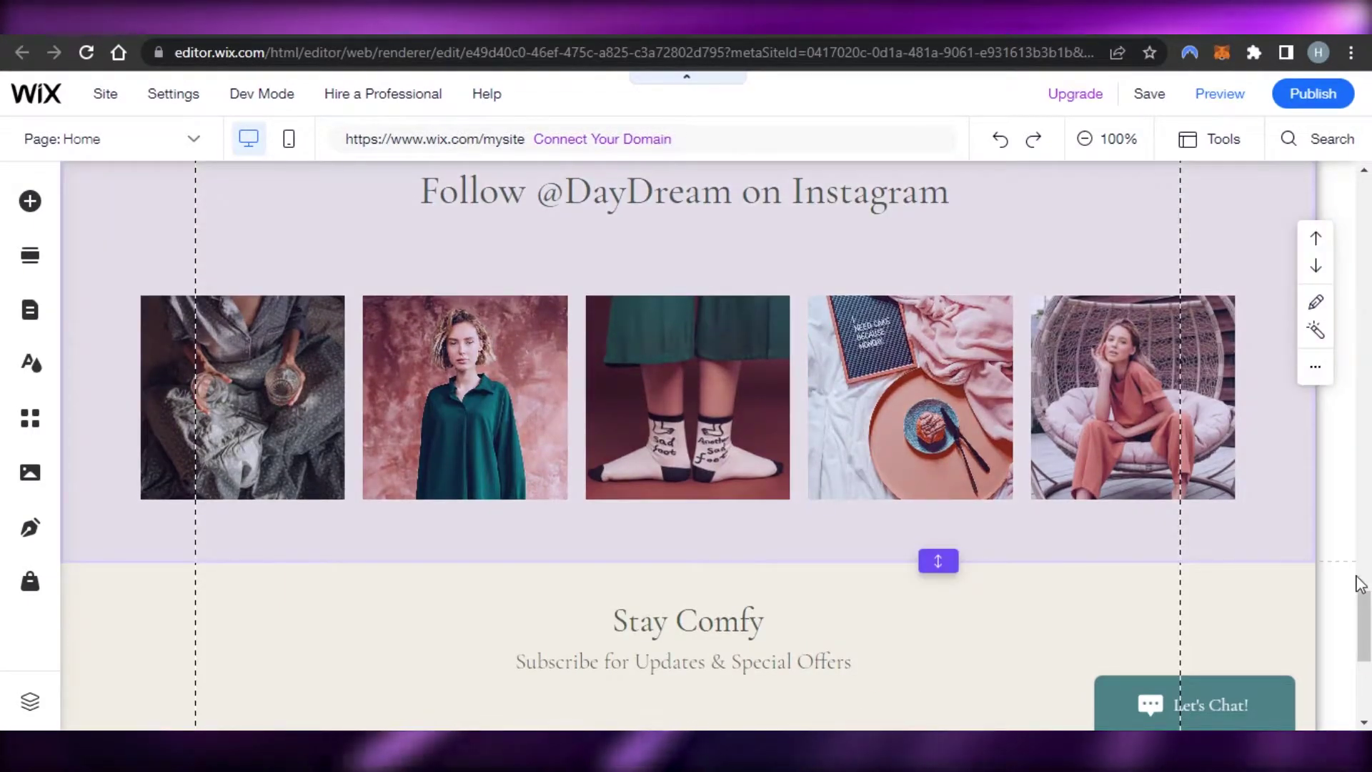
drag(1367, 622, 1366, 213)
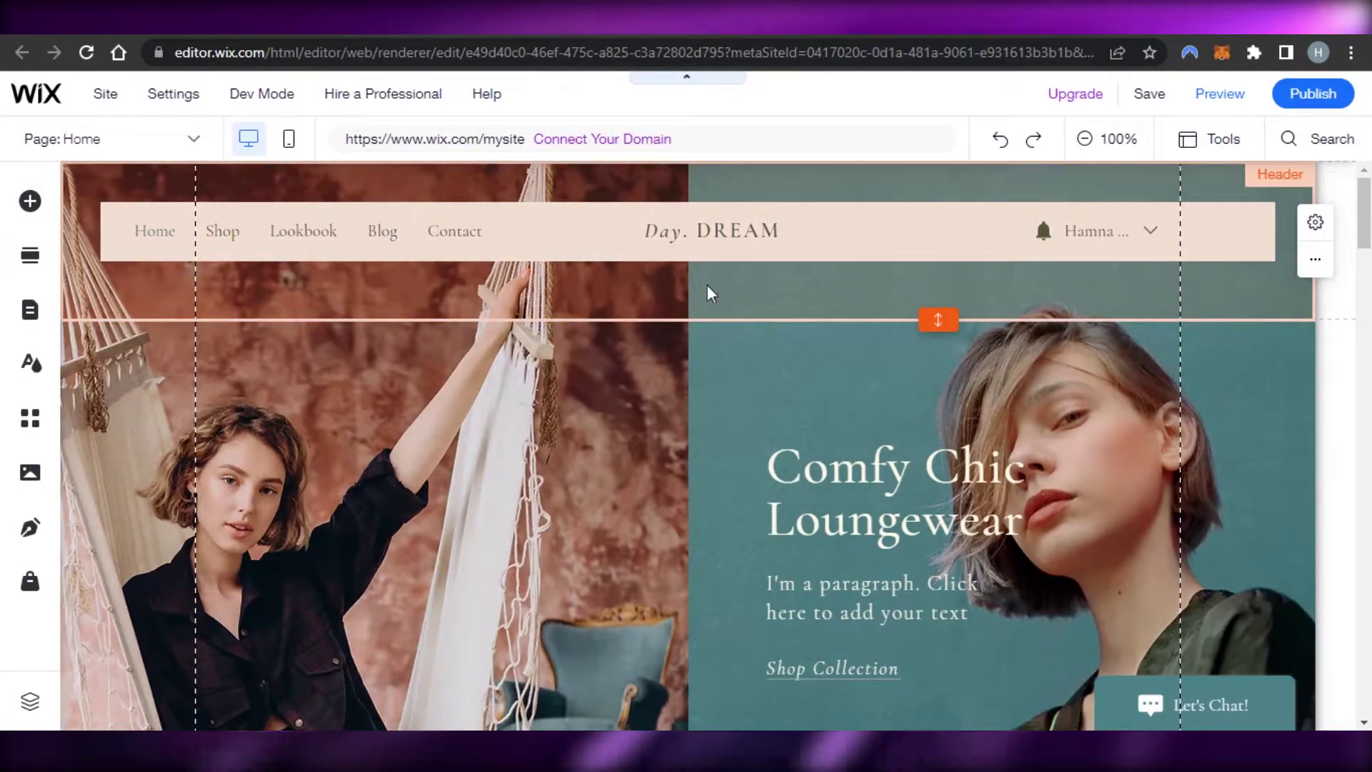
mouse_move(664, 319)
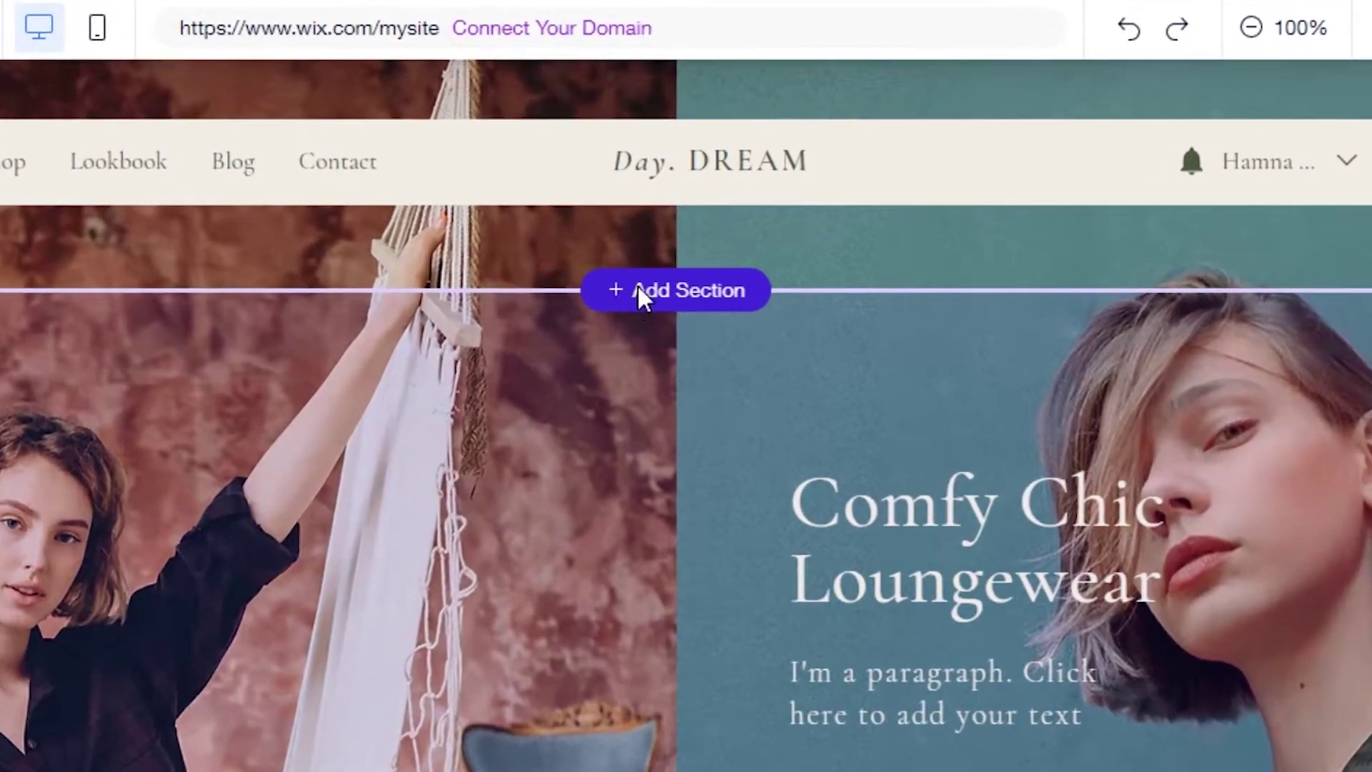
click(636, 284)
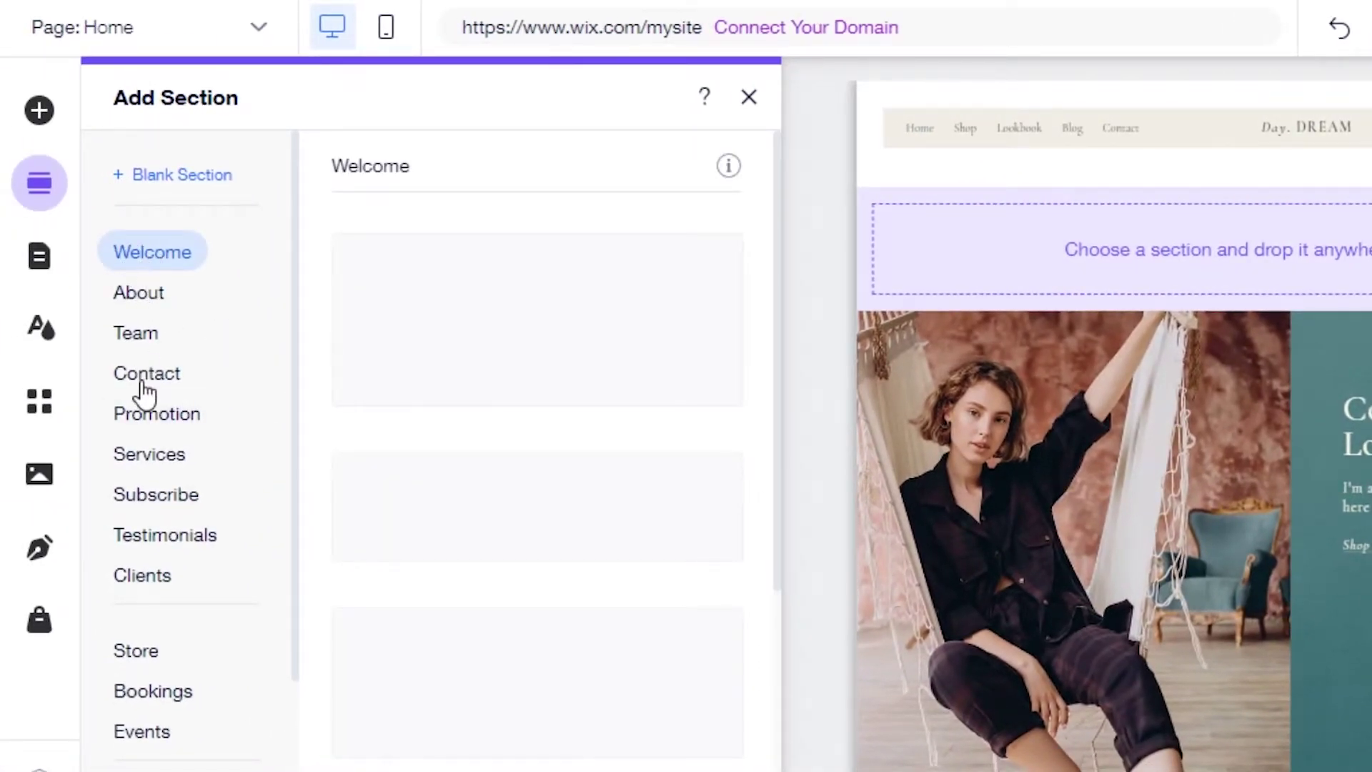
click(146, 414)
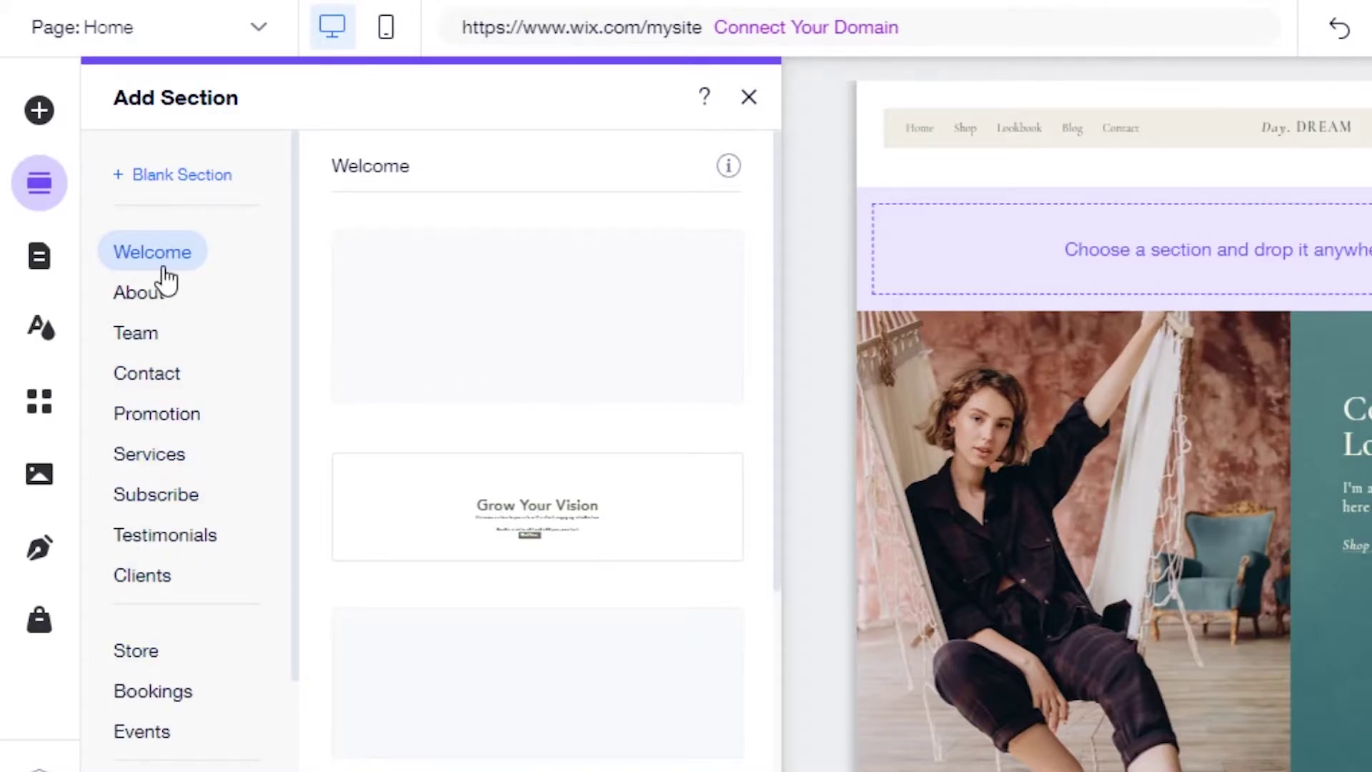
click(749, 106)
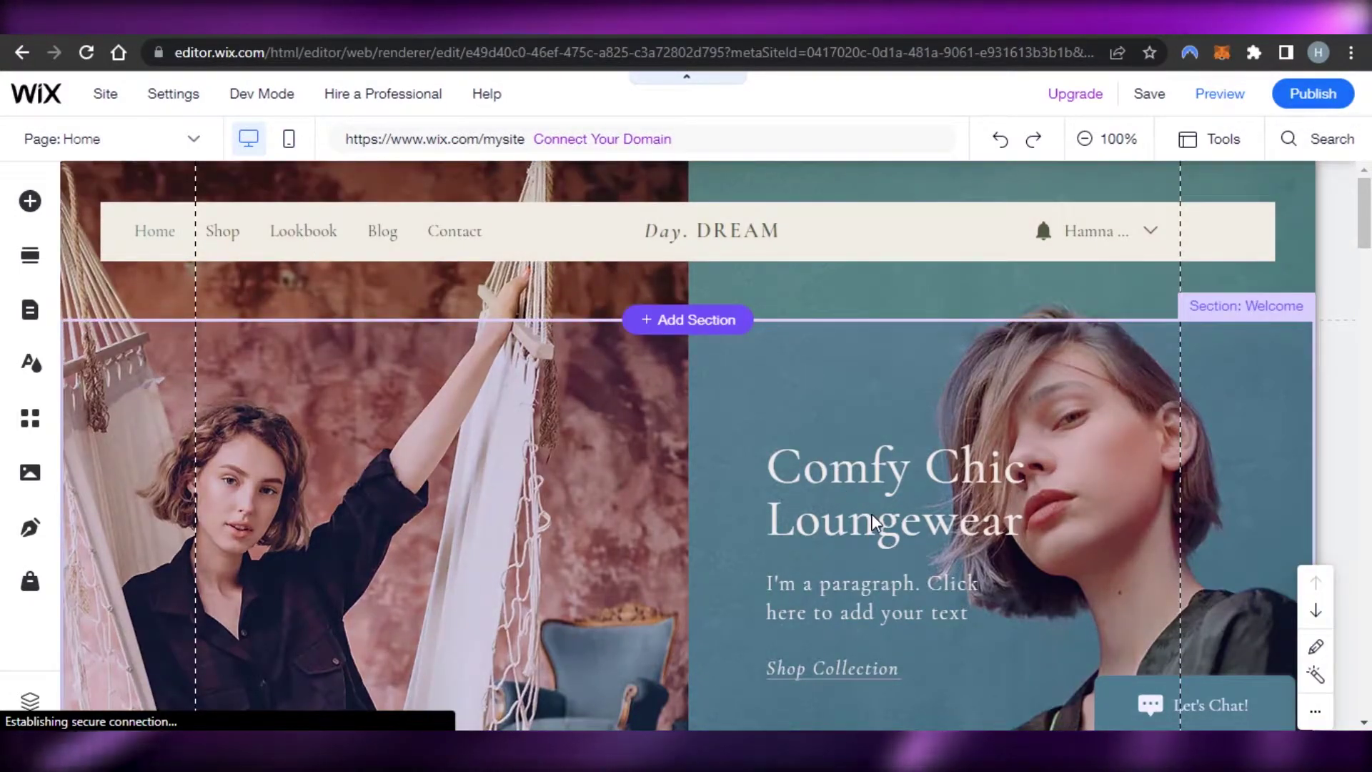
- Replace the Comfy Chic Loungewear hero heading with 'MY SWAY CLOSET'
click(1039, 520)
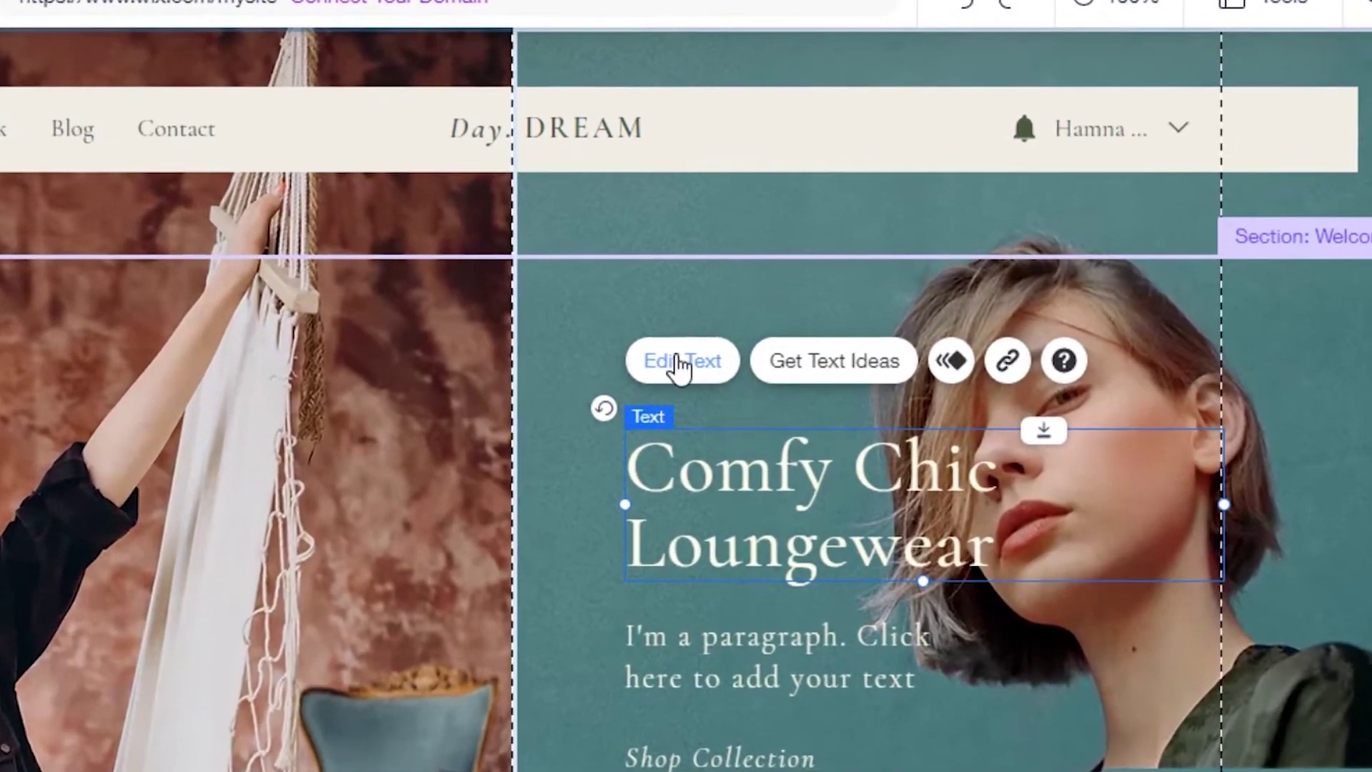
double_click(948, 582)
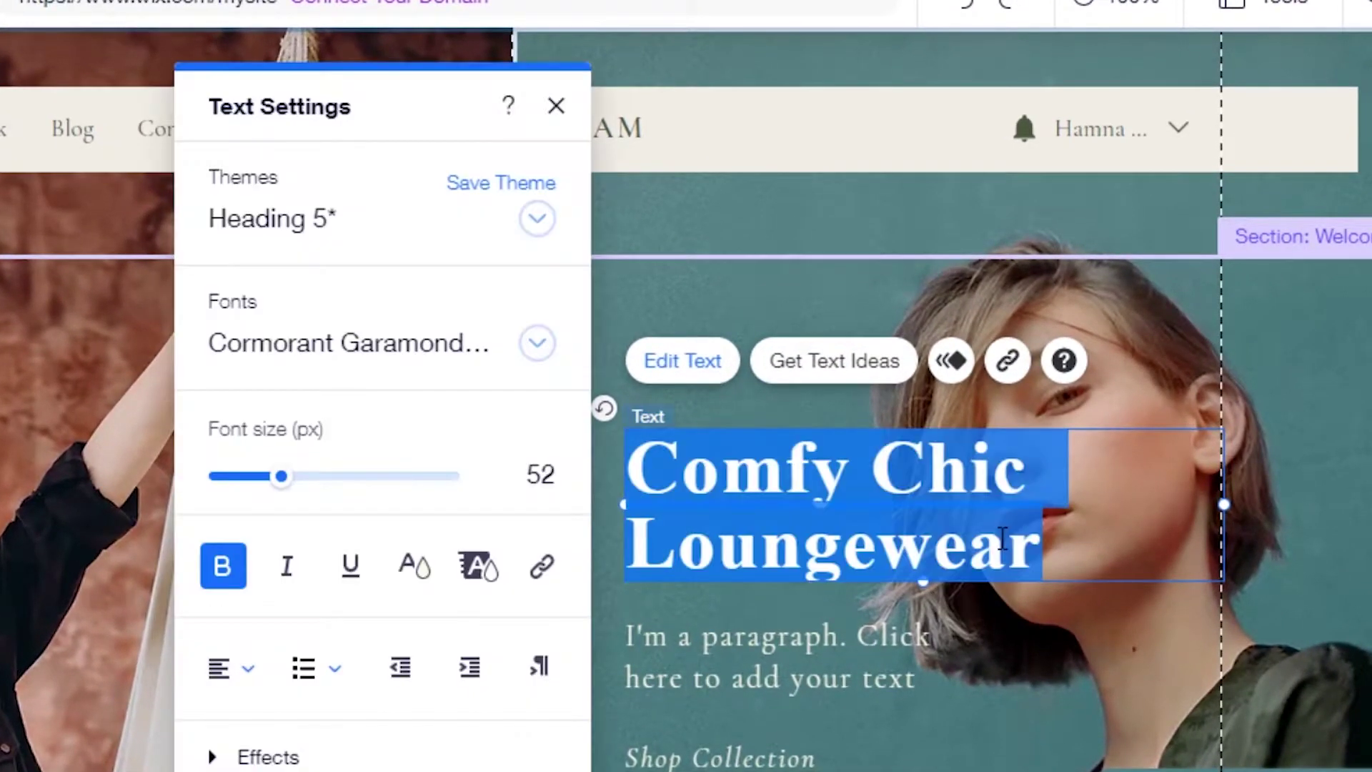
key(BackSpace)
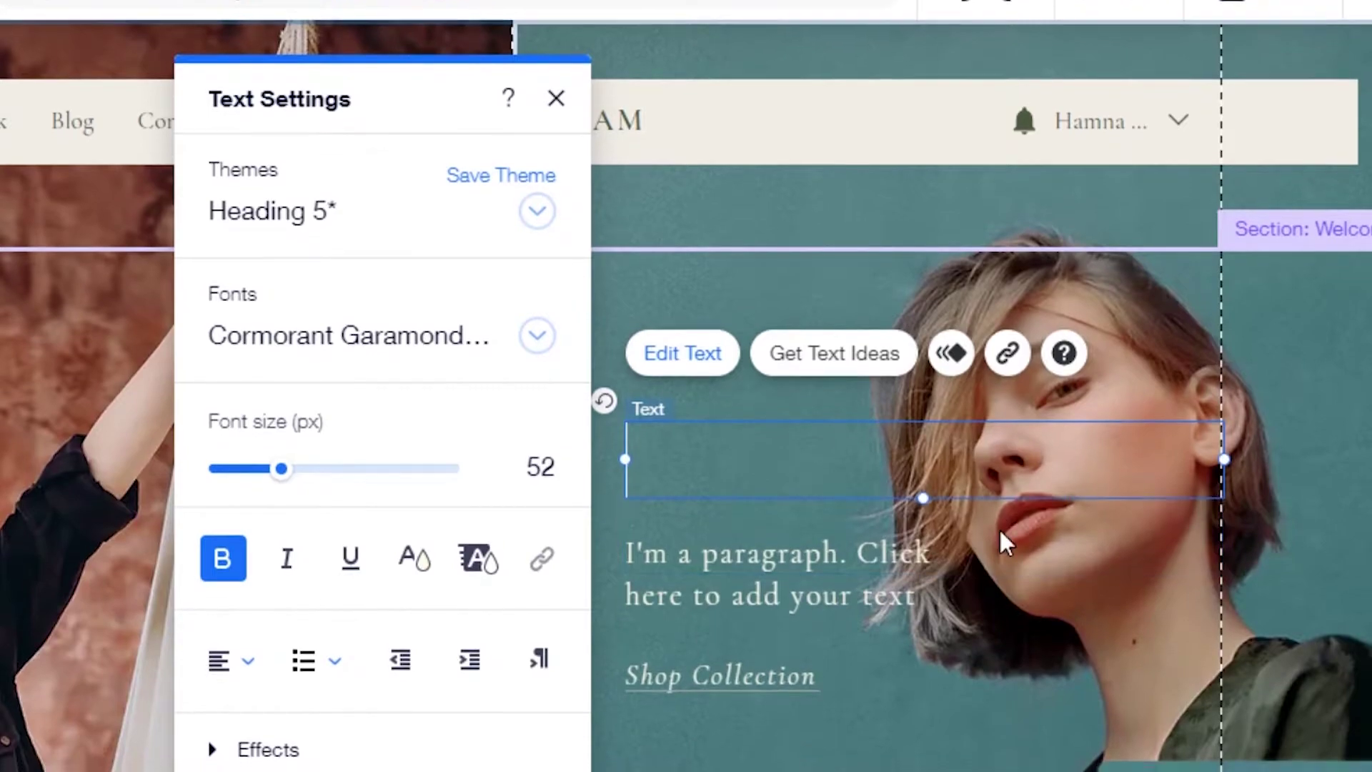
text(MY SWAY CLOSET)
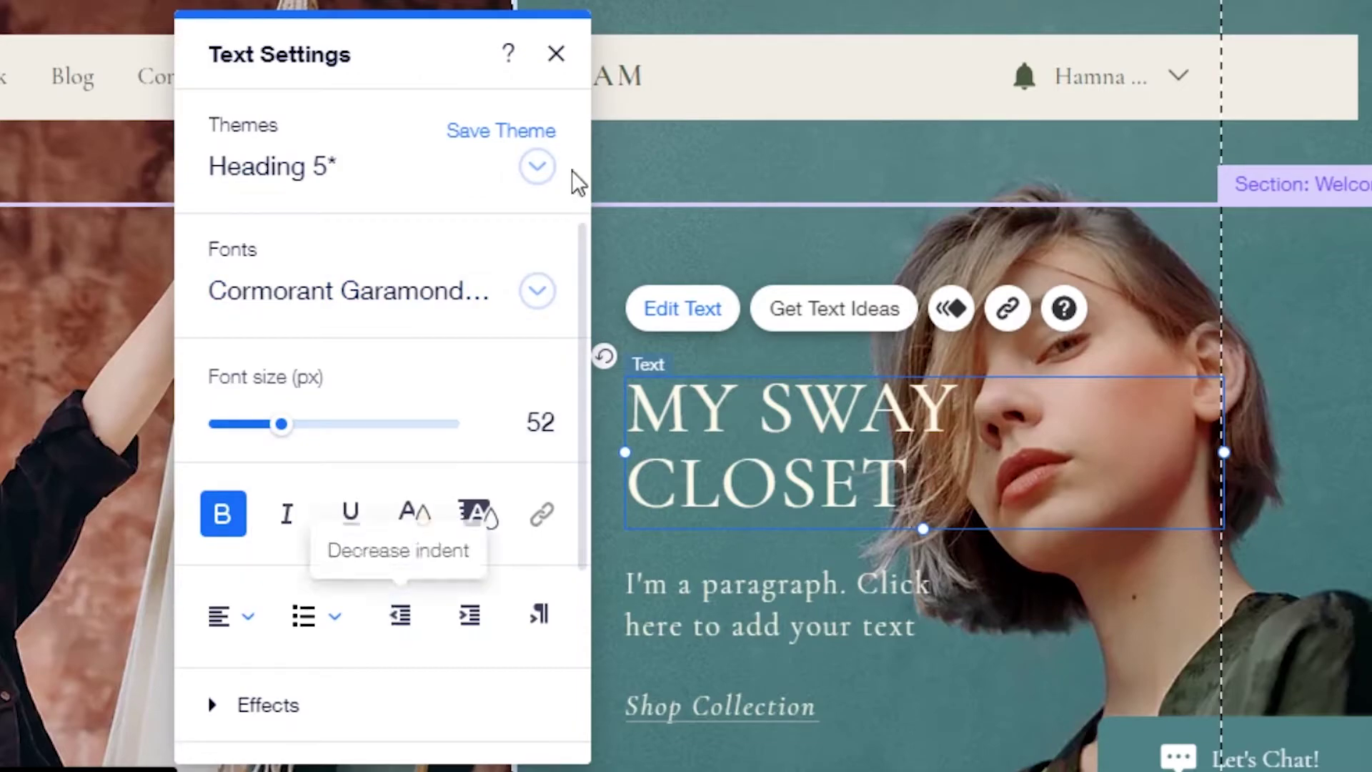
click(556, 54)
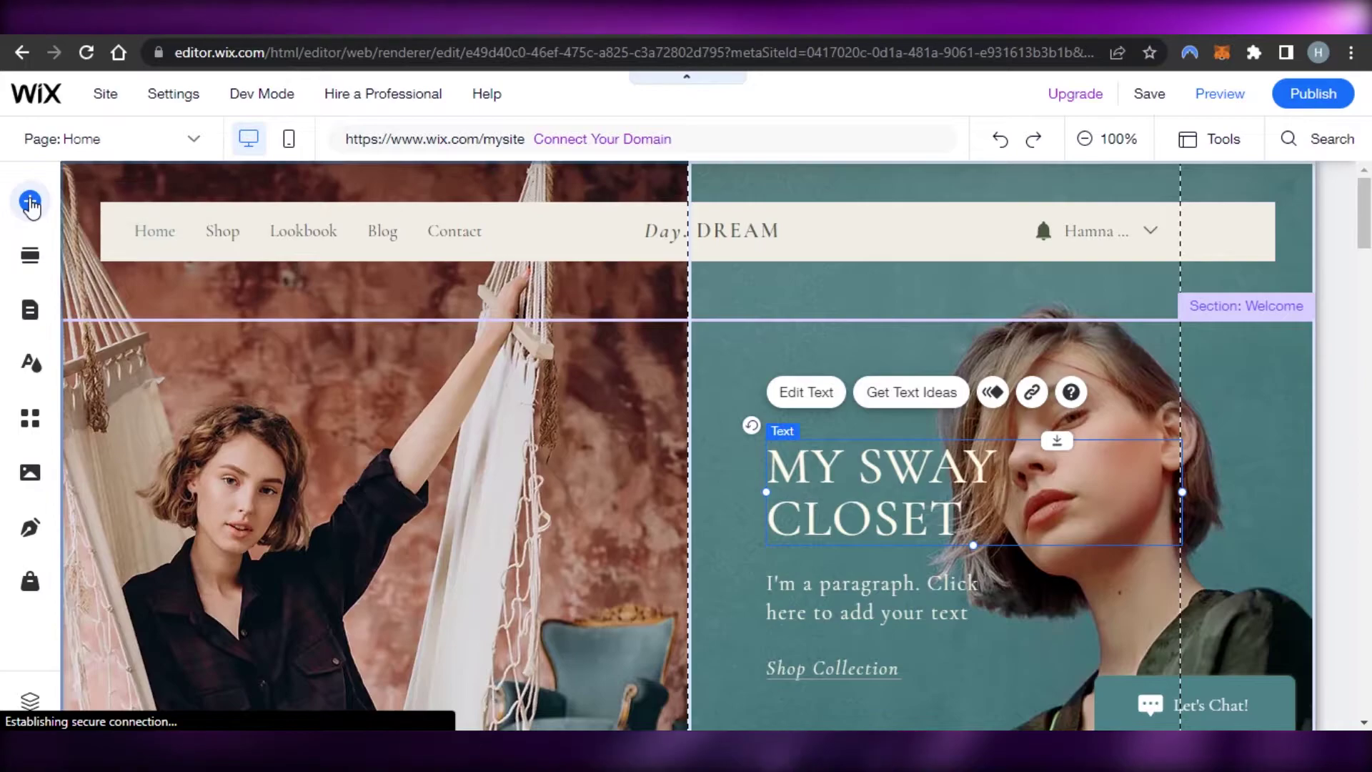
- Add a themed button from Add Elements and place it below the hero paragraph
click(30, 202)
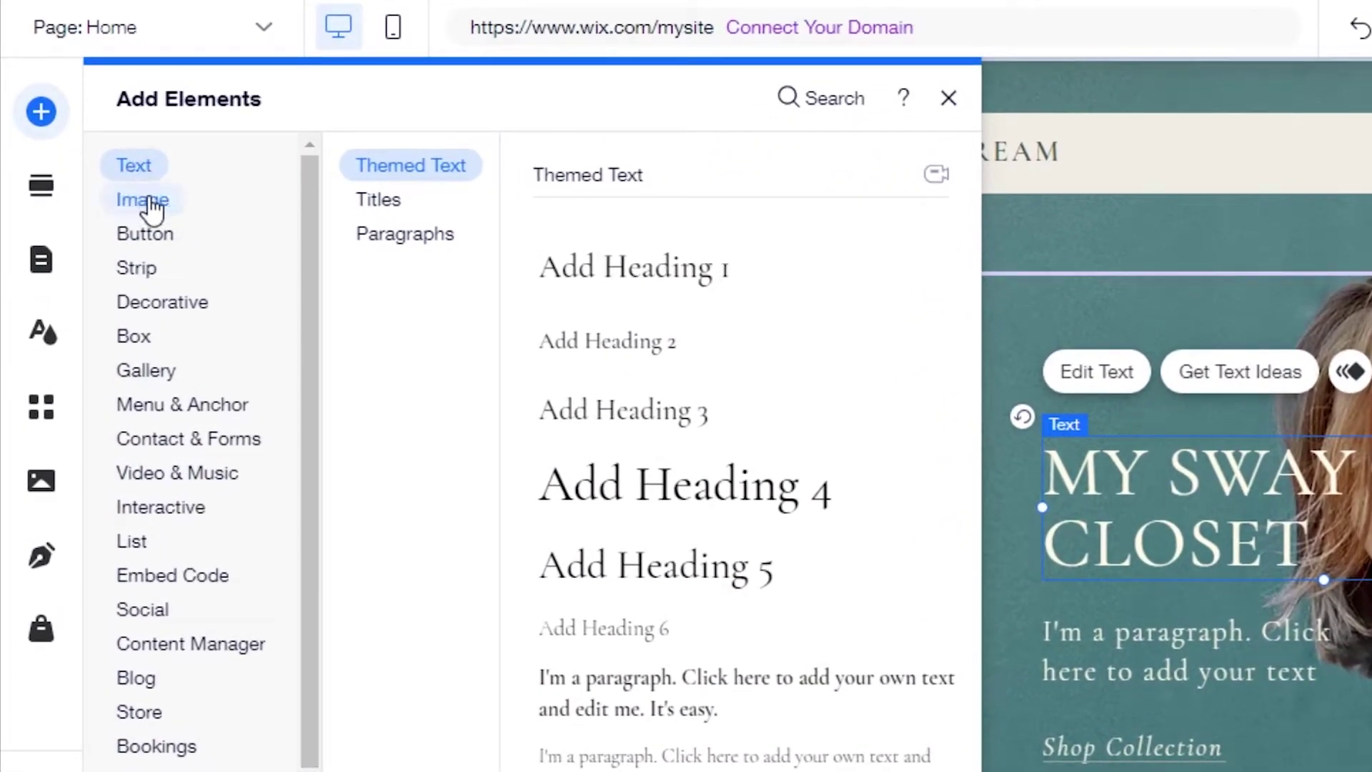
click(146, 203)
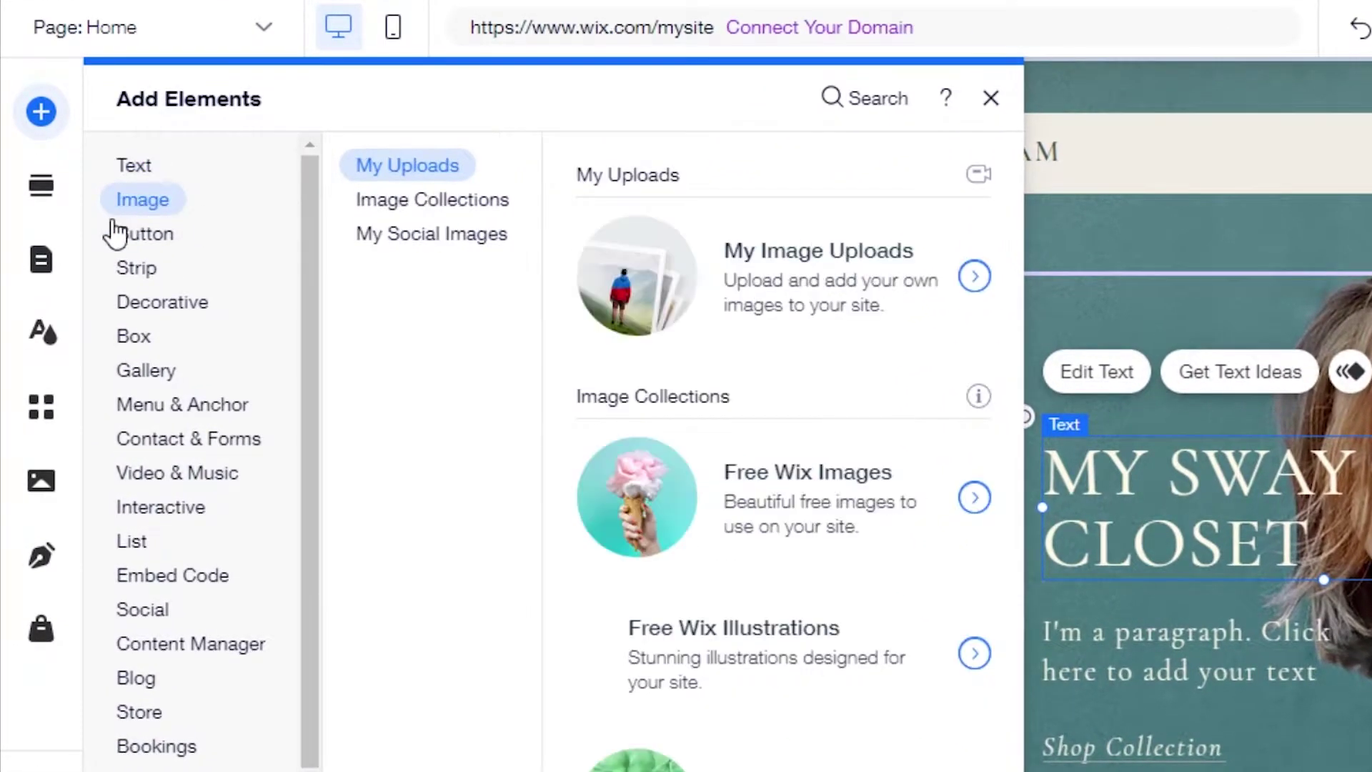
click(136, 235)
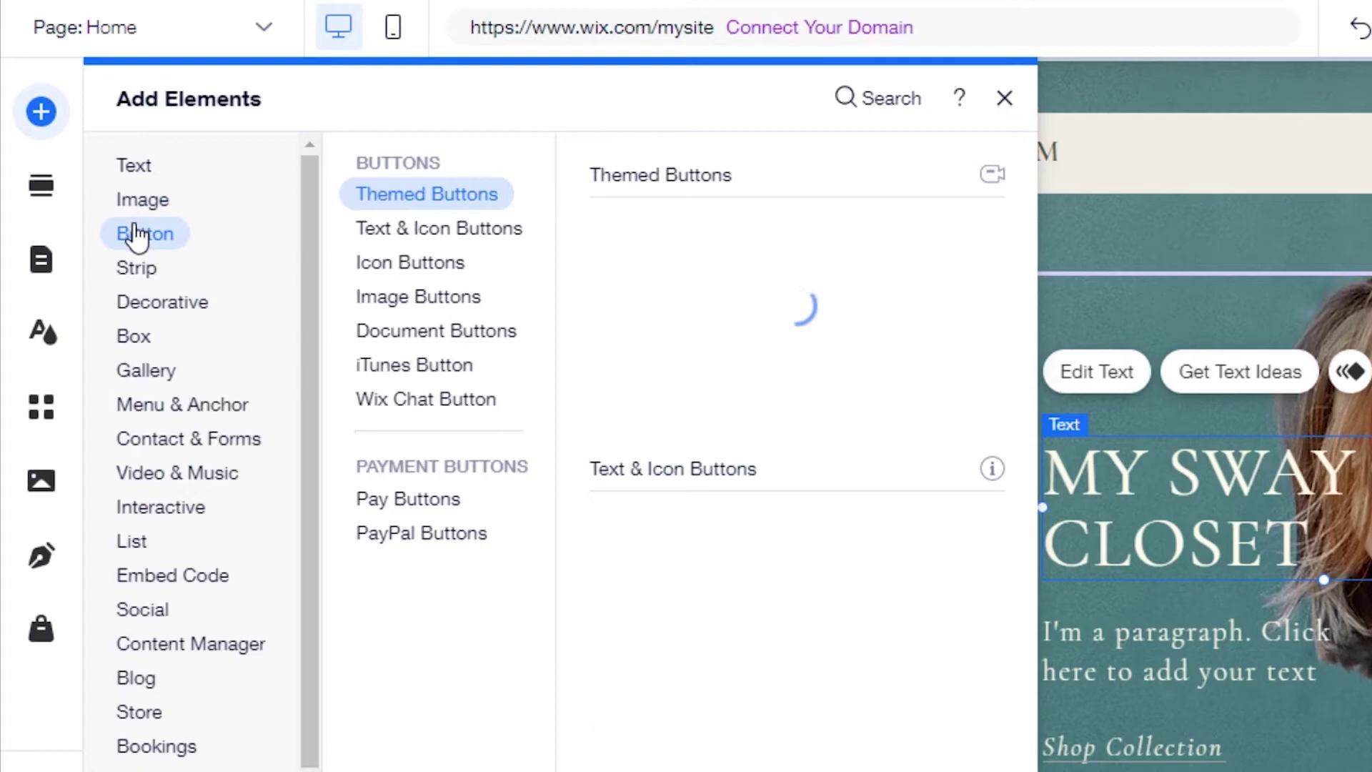
click(156, 277)
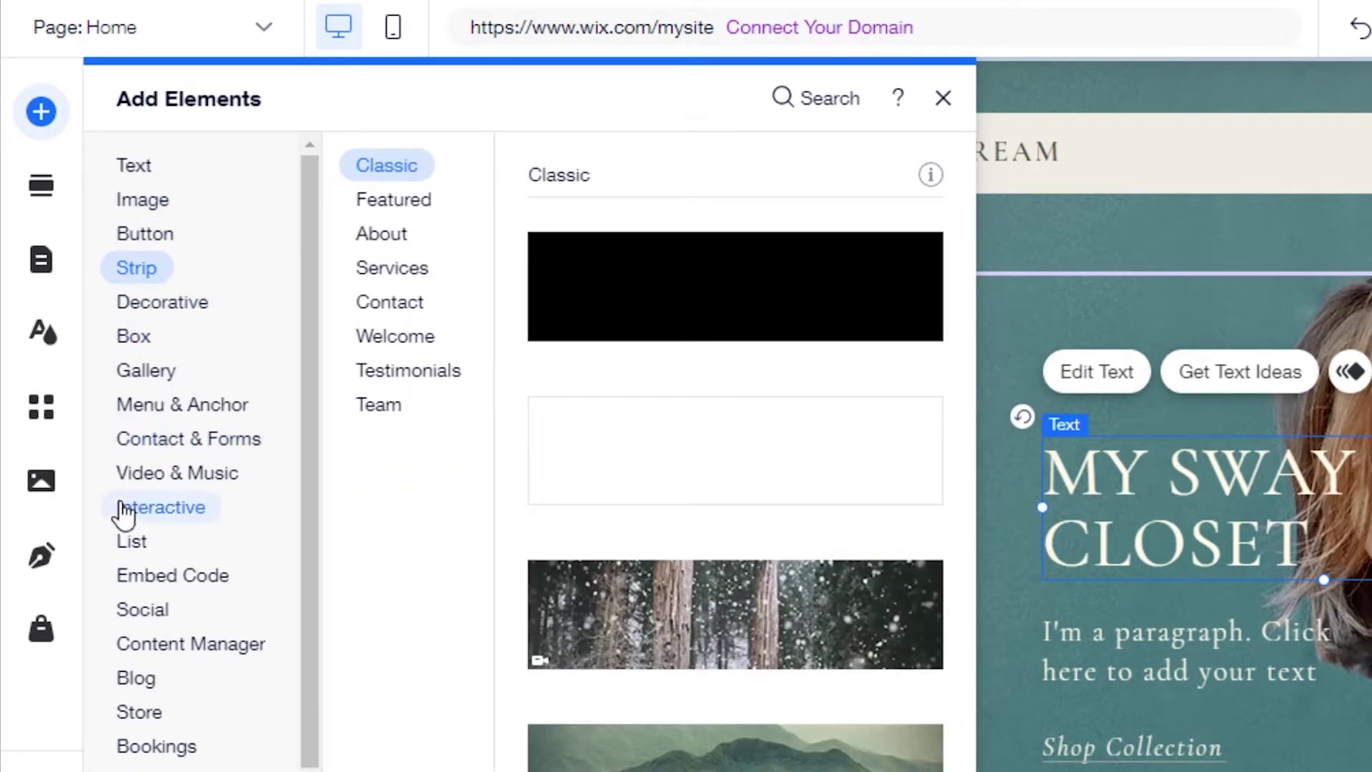
click(153, 503)
click(143, 543)
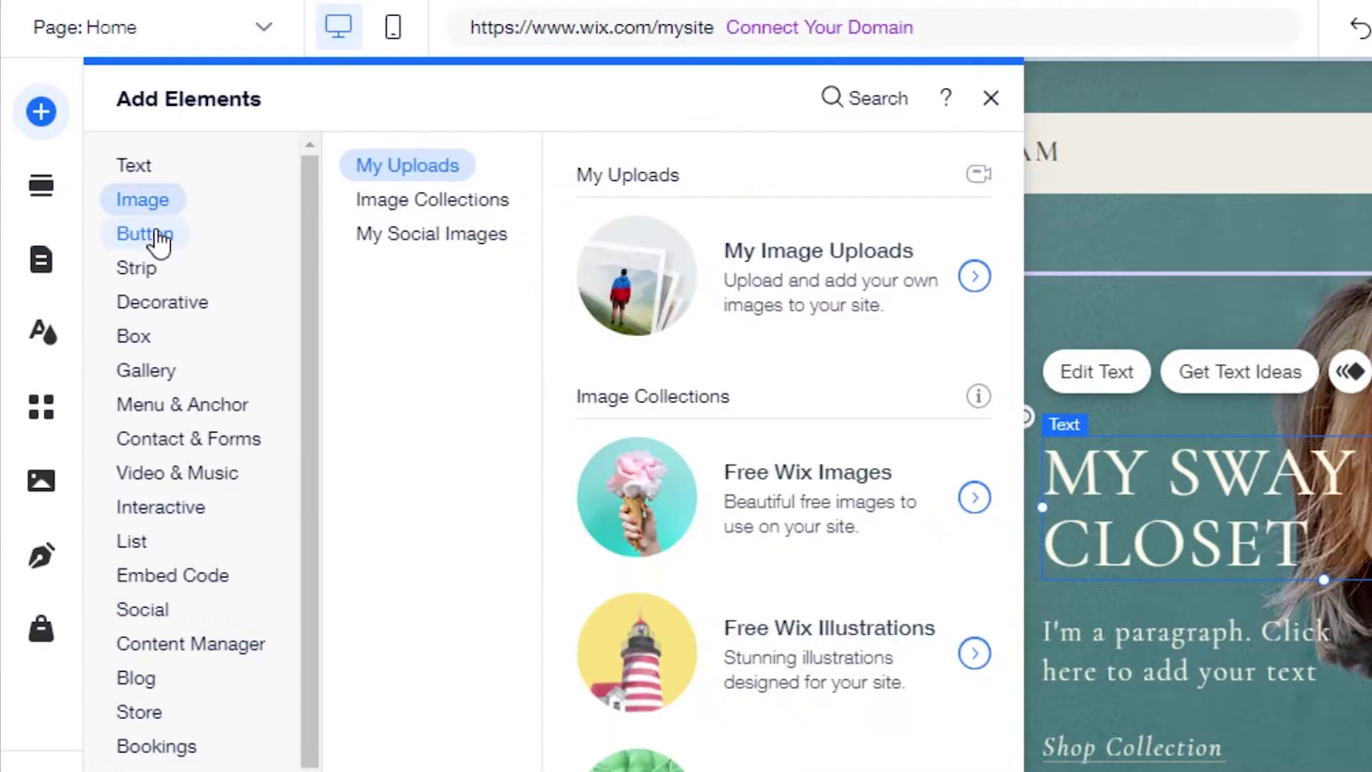
mouse_move(161, 250)
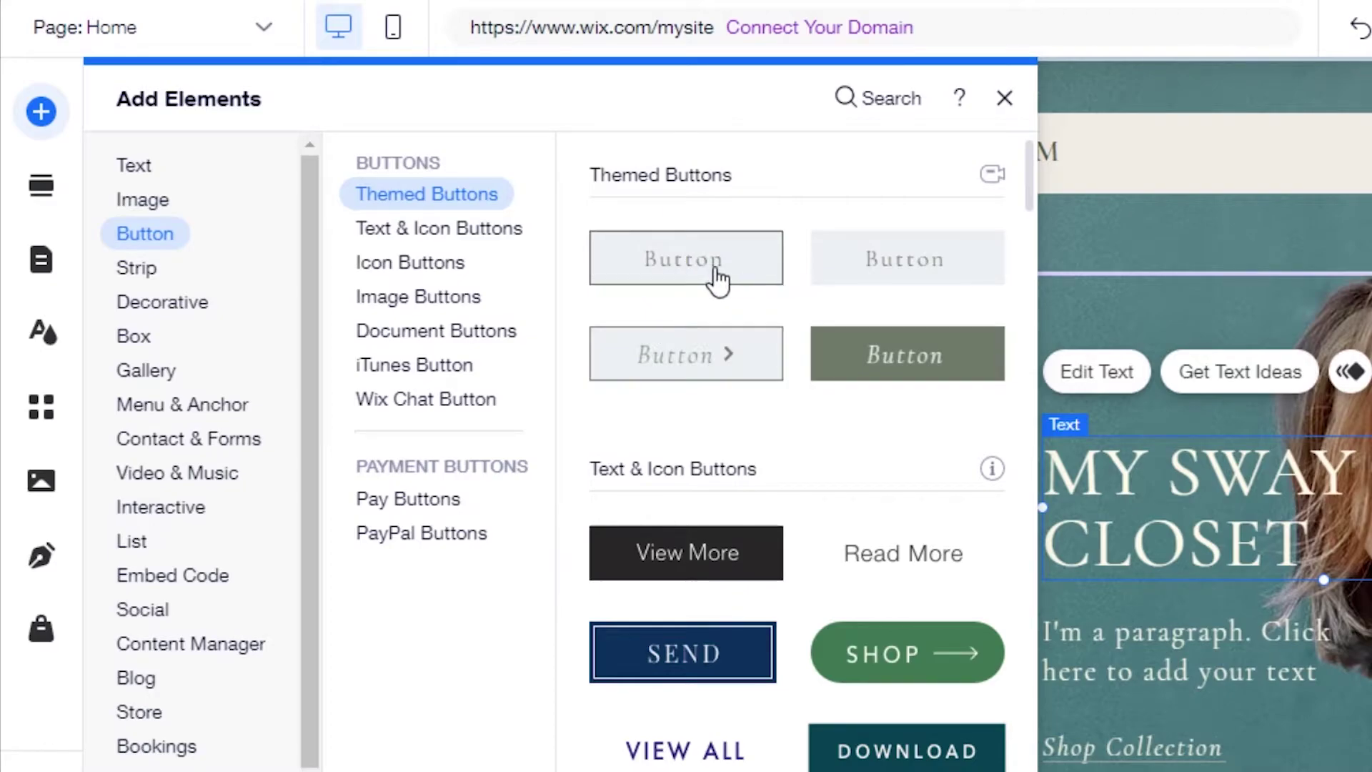
click(718, 280)
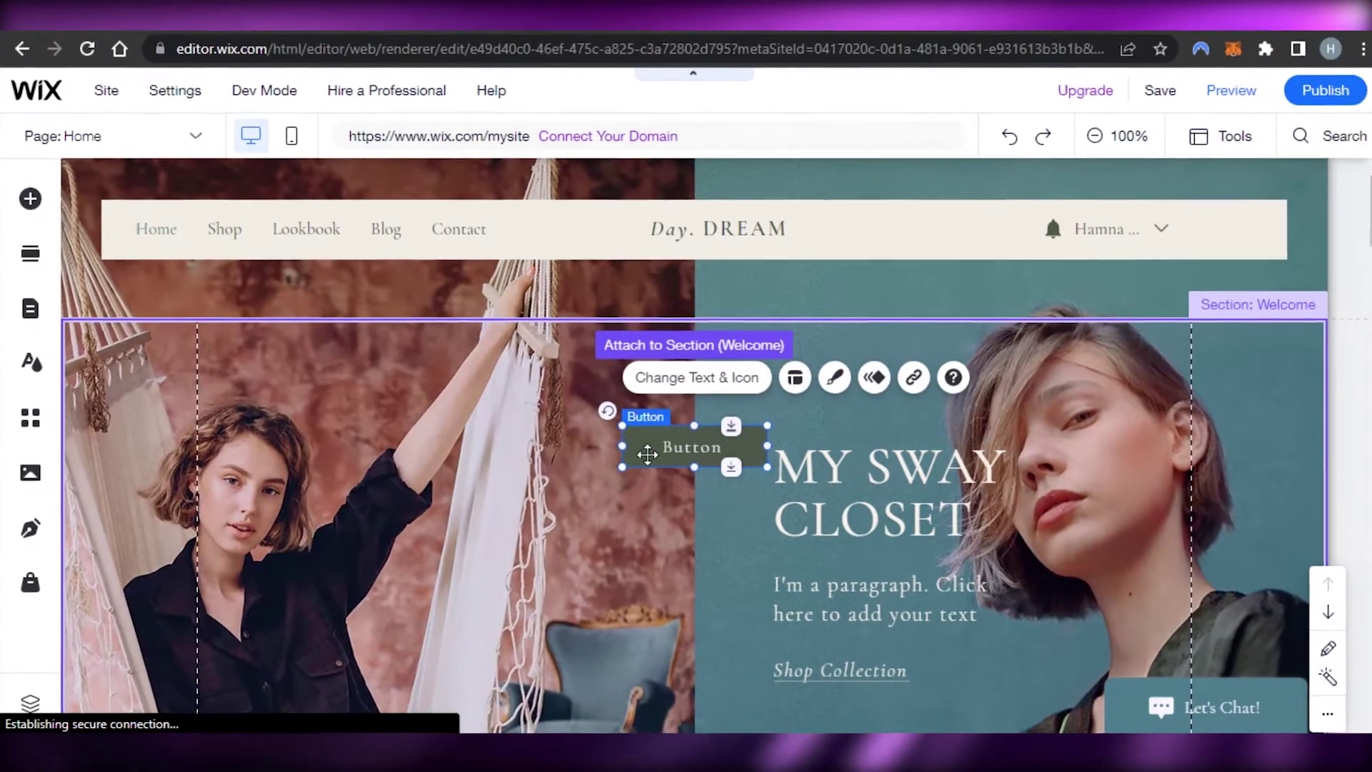
drag(733, 447, 828, 659)
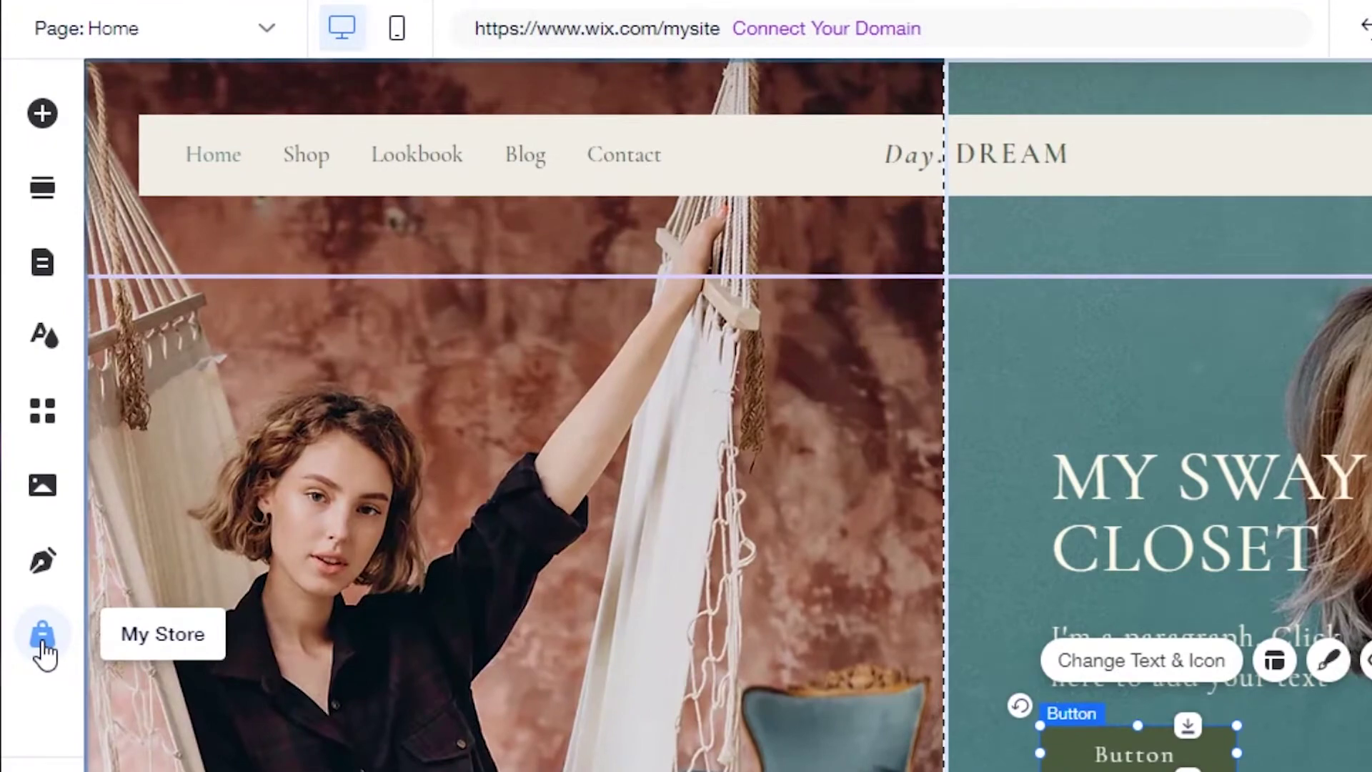
- Set up the online store via My Store and open the MySwayCloset dashboard
click(42, 643)
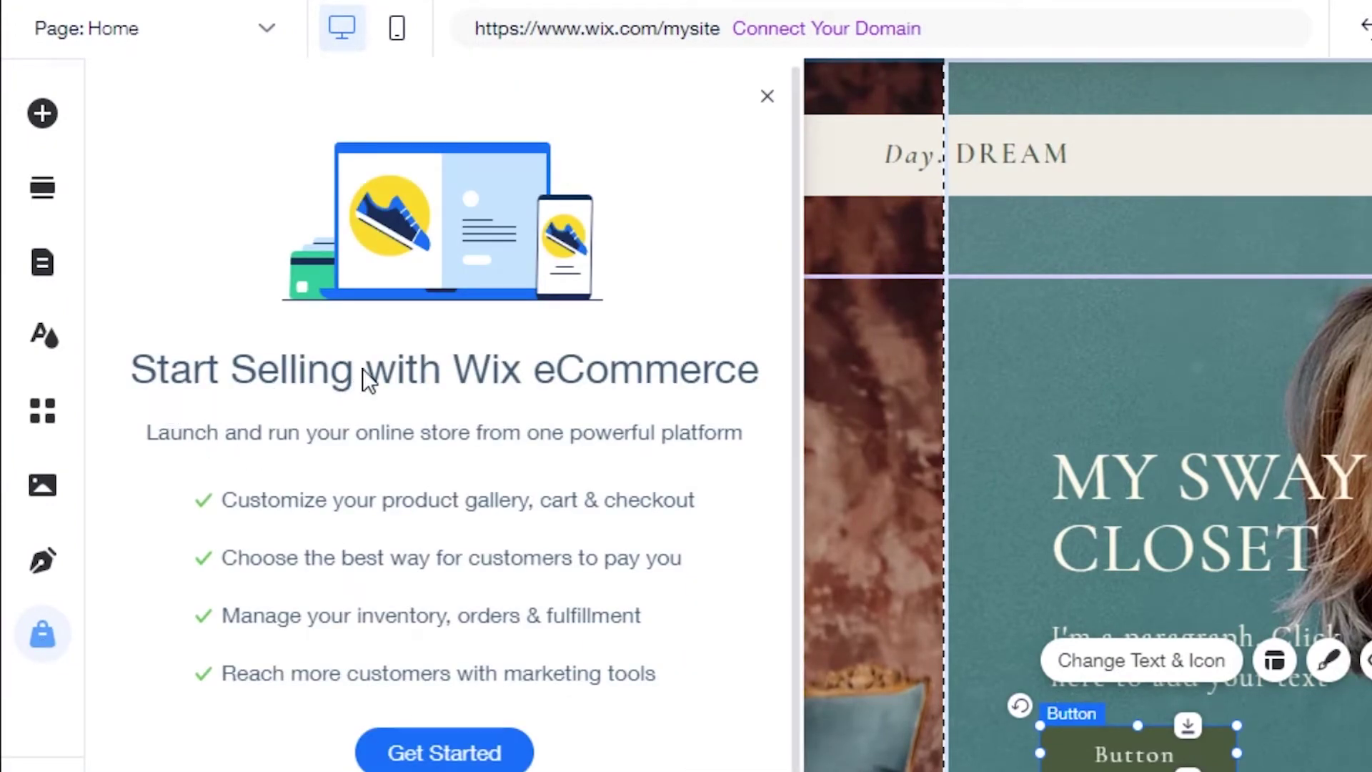
click(431, 755)
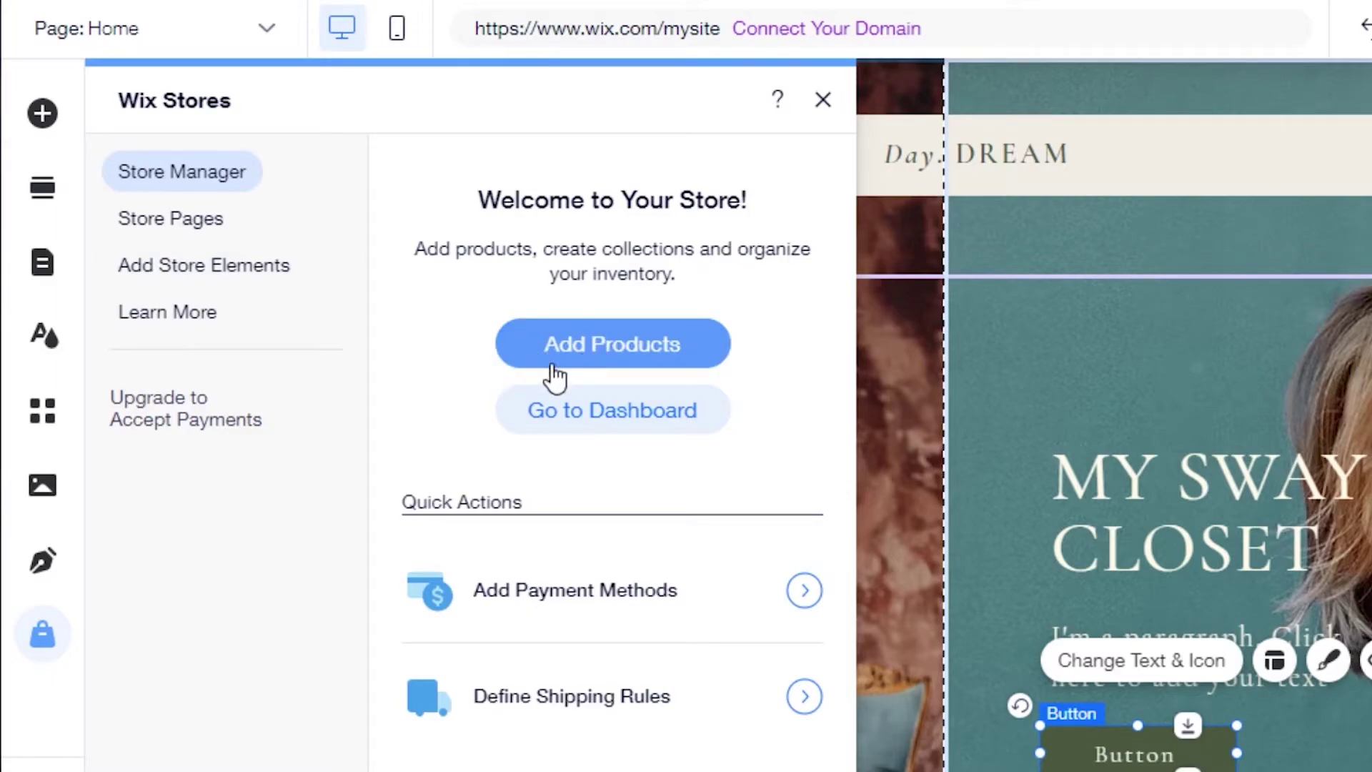
click(600, 413)
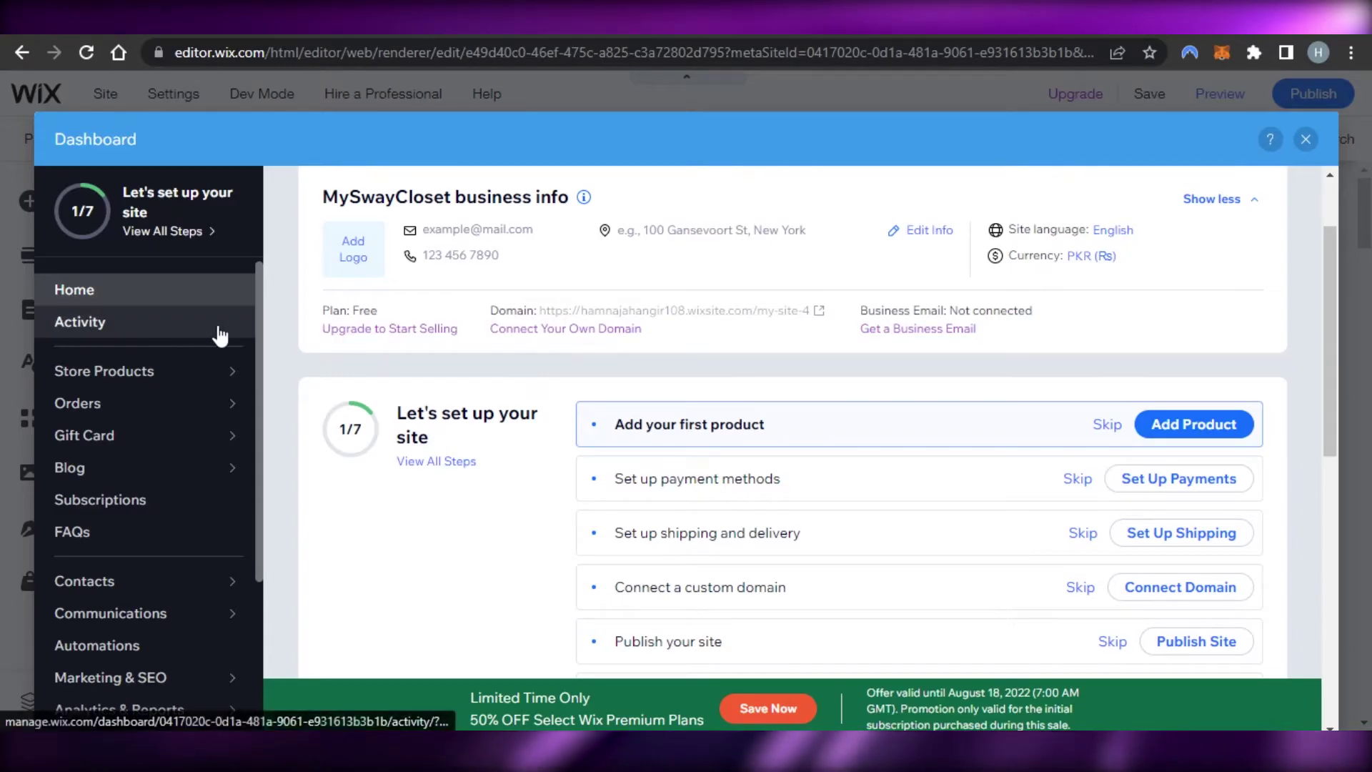
drag(285, 317, 292, 277)
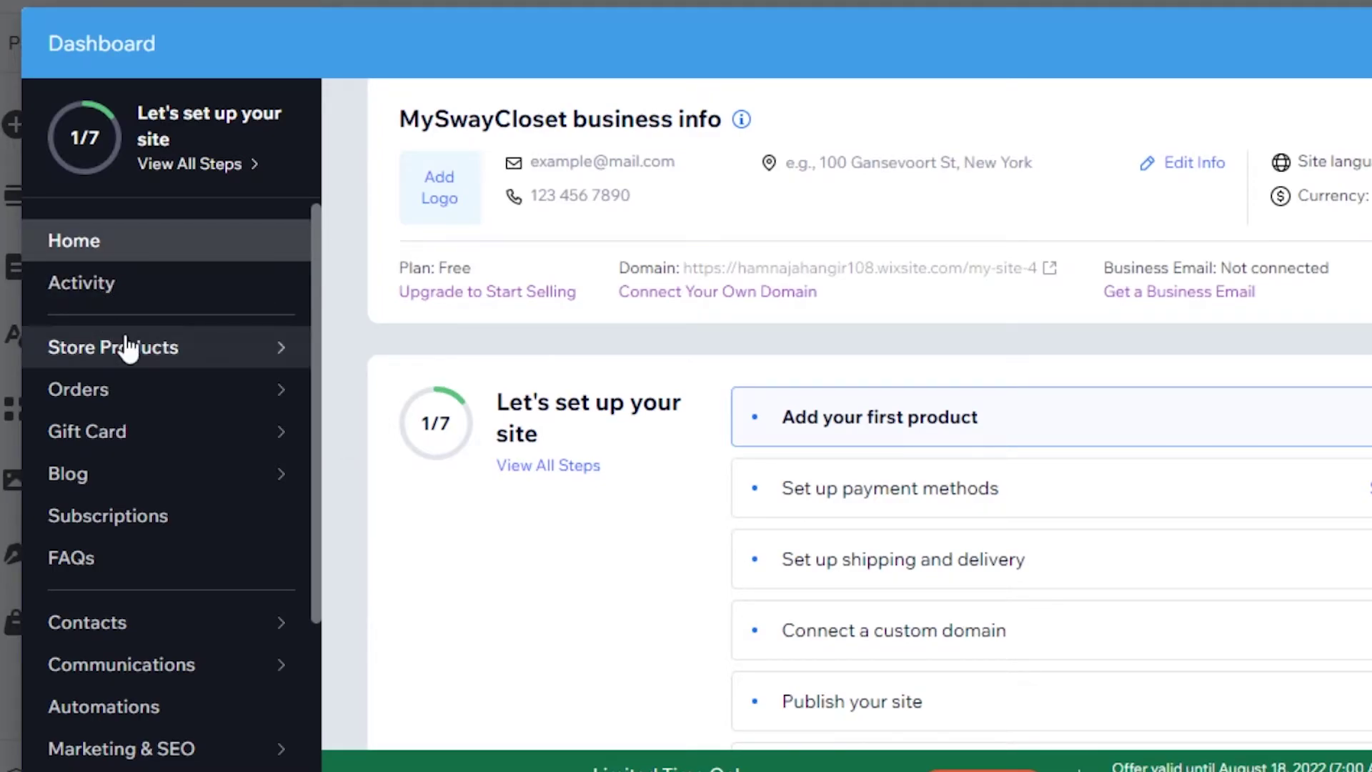
mouse_move(100, 405)
mouse_move(98, 442)
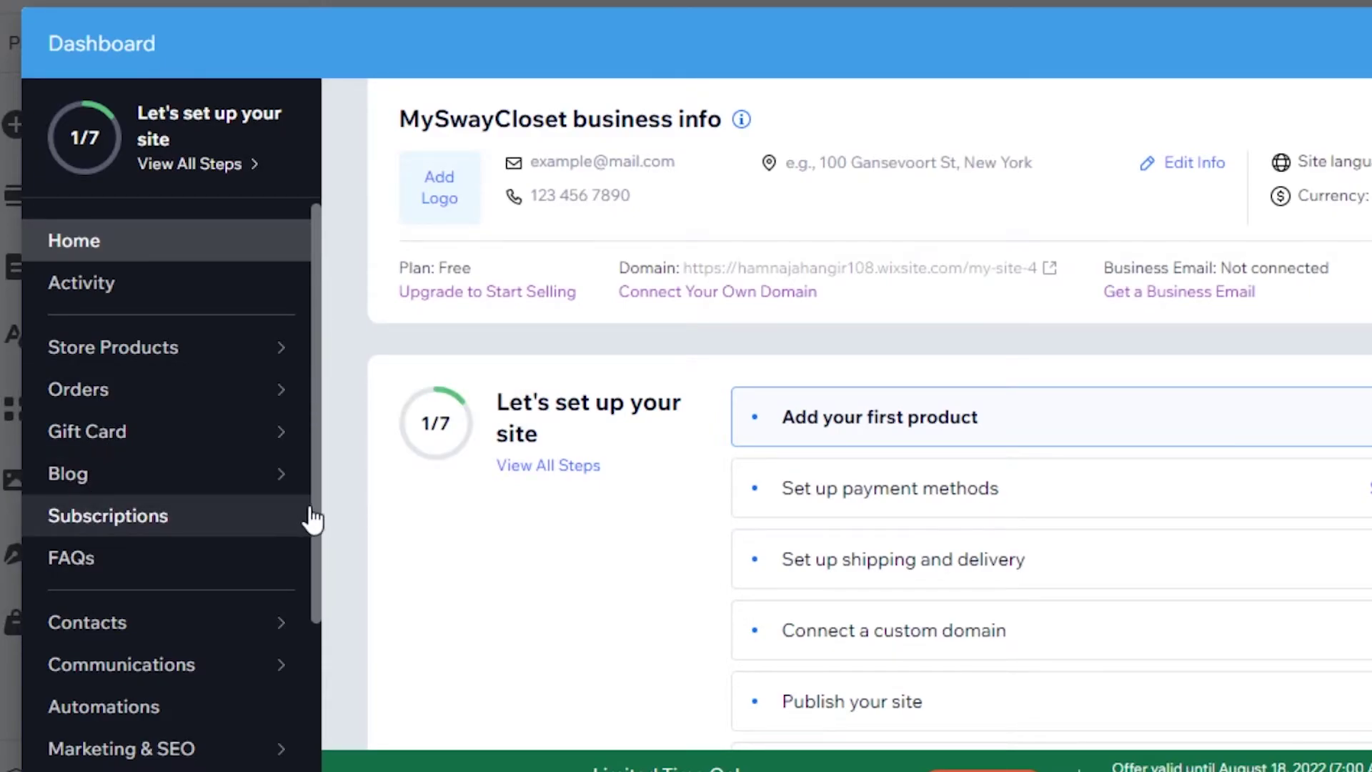
drag(312, 523, 322, 634)
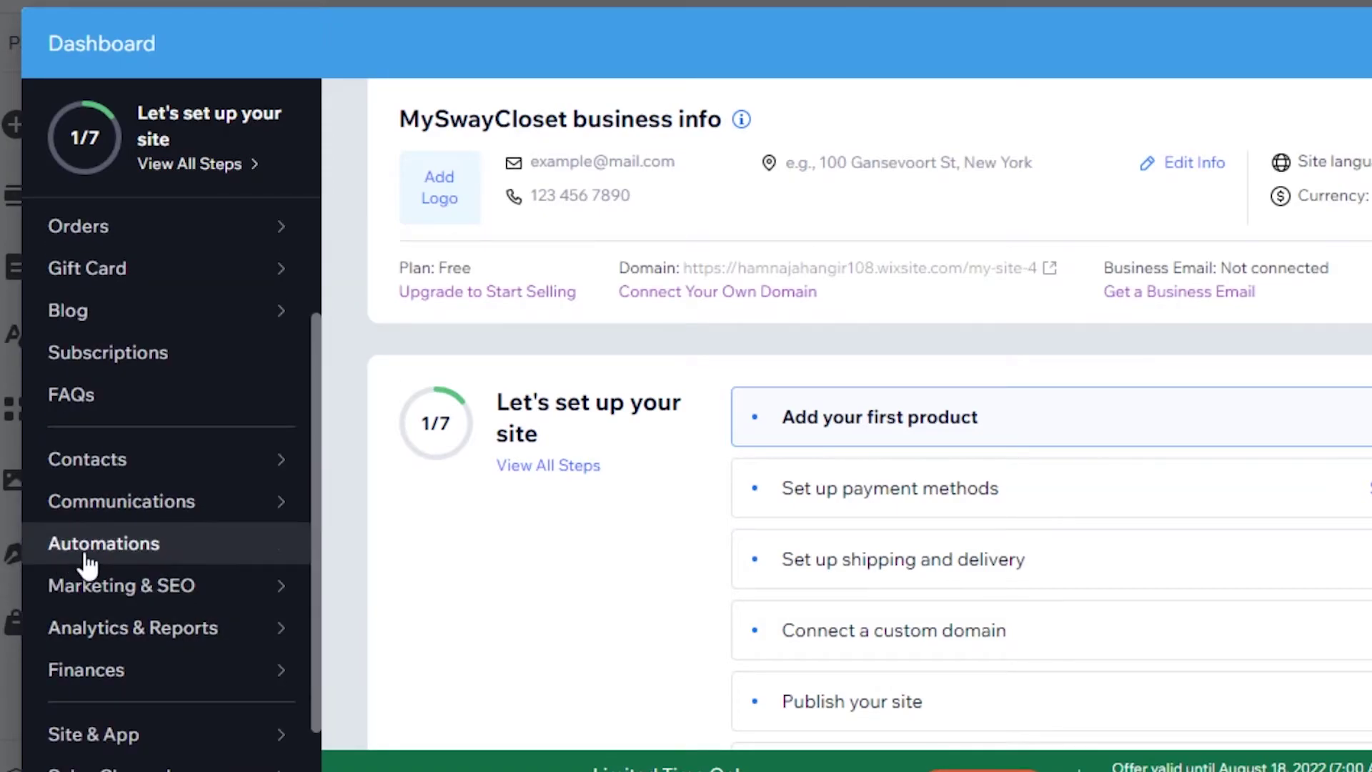
mouse_move(214, 588)
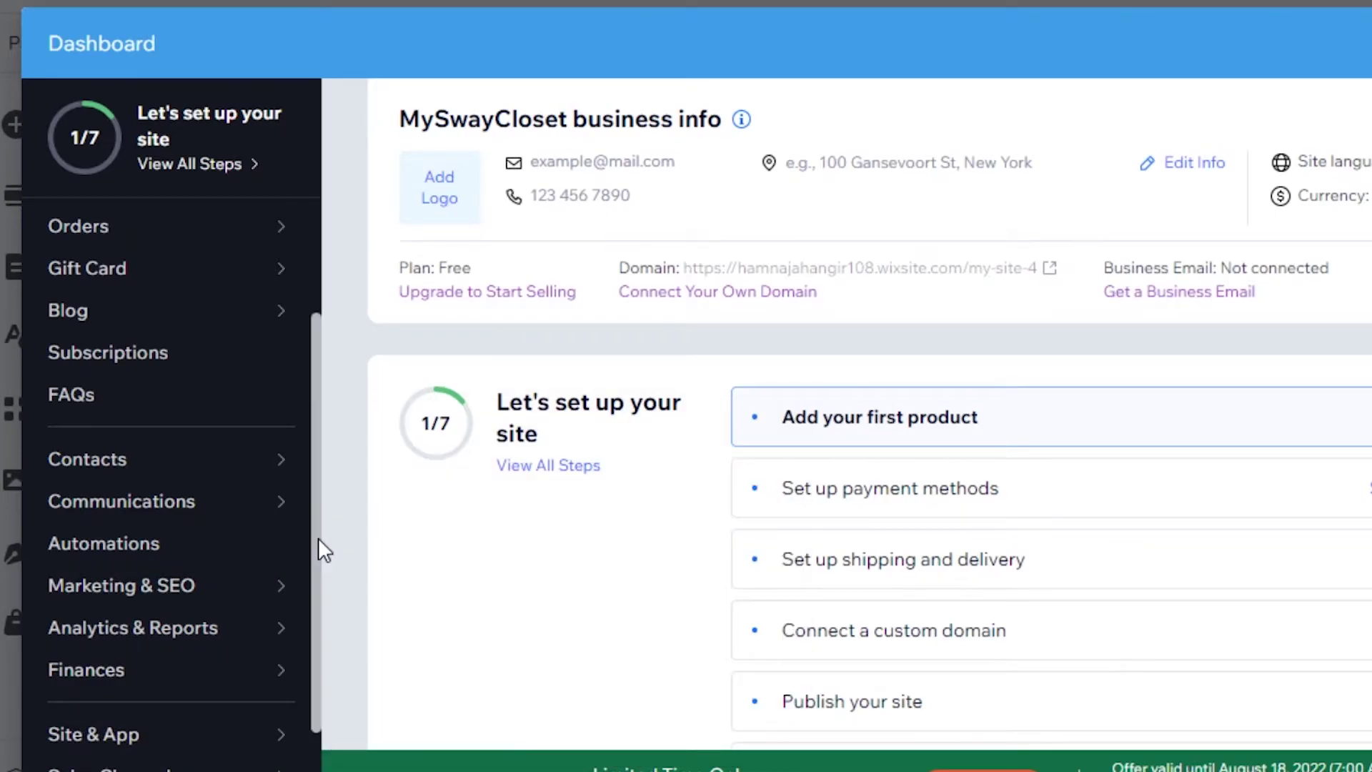
drag(319, 545, 346, 638)
mouse_move(152, 644)
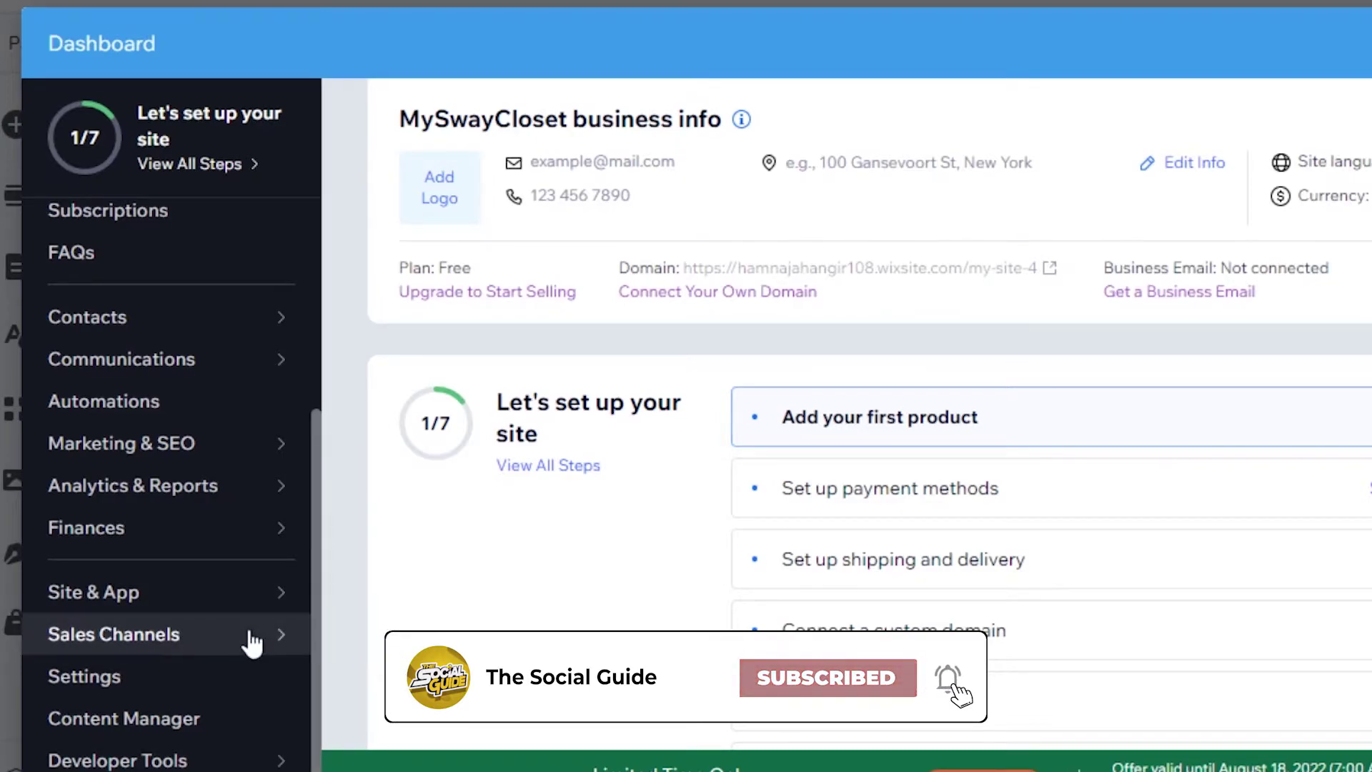
mouse_move(236, 597)
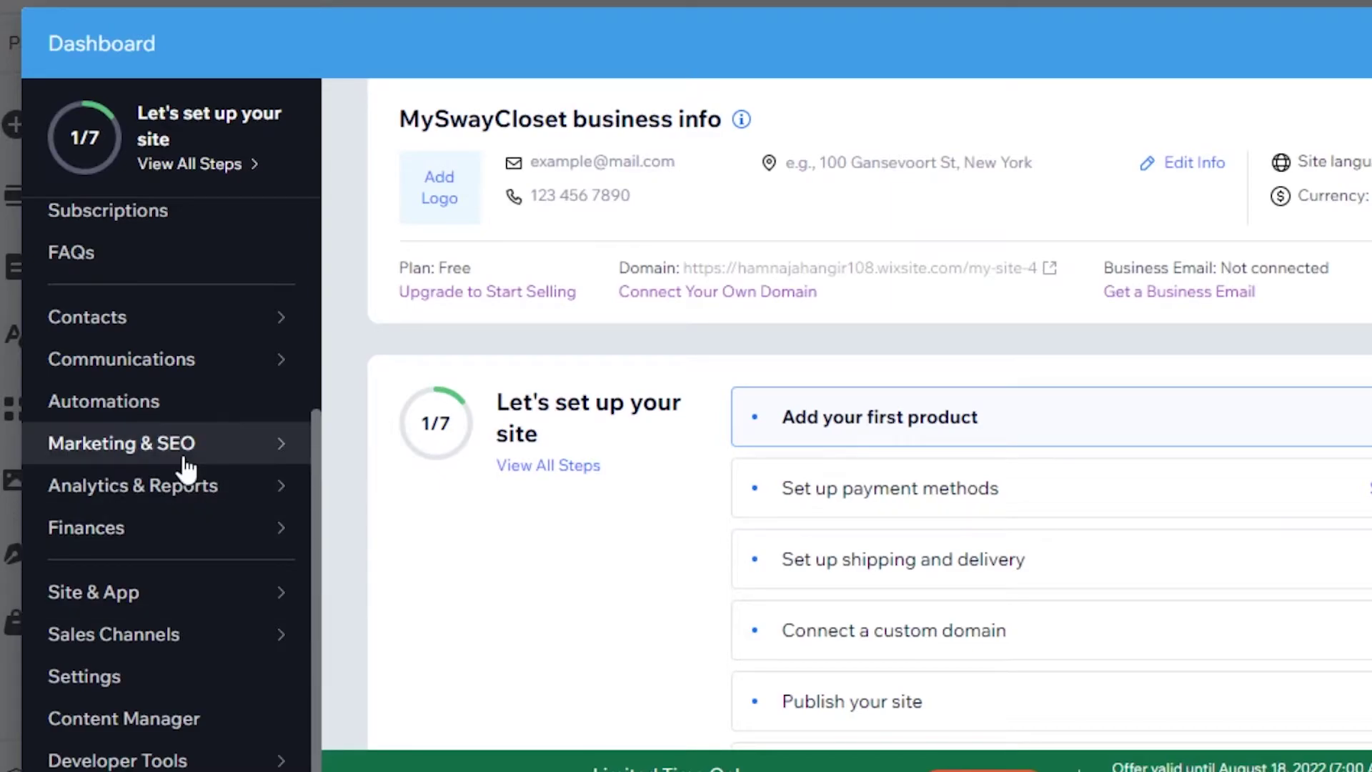
mouse_move(170, 445)
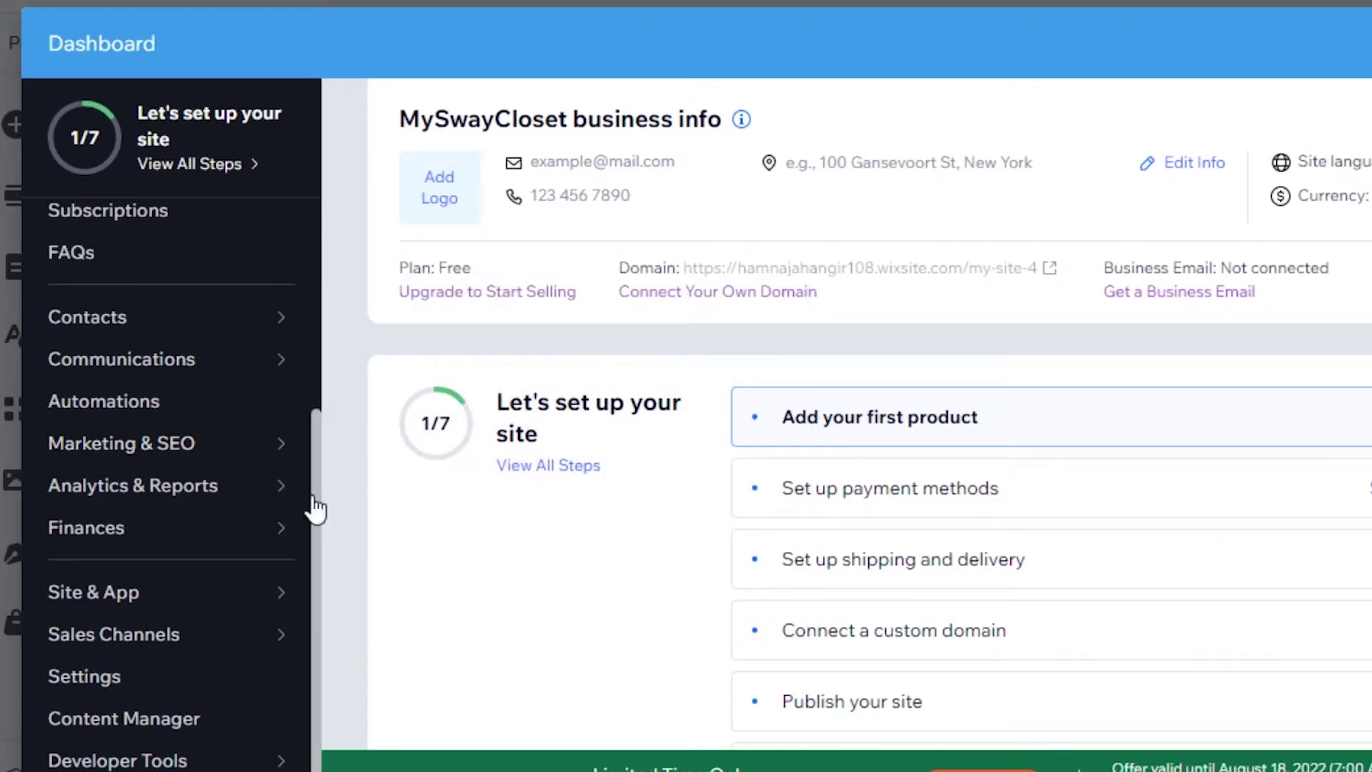
drag(319, 448, 320, 247)
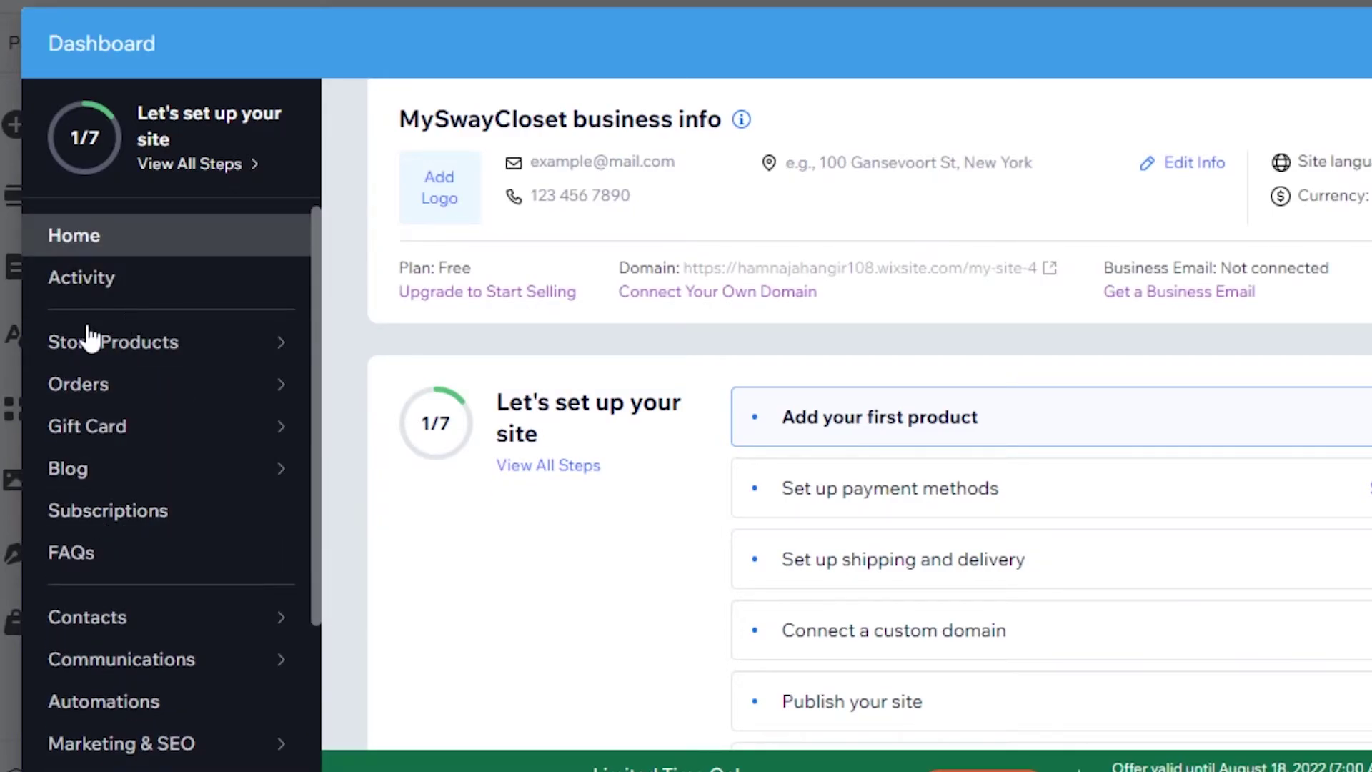
mouse_move(97, 351)
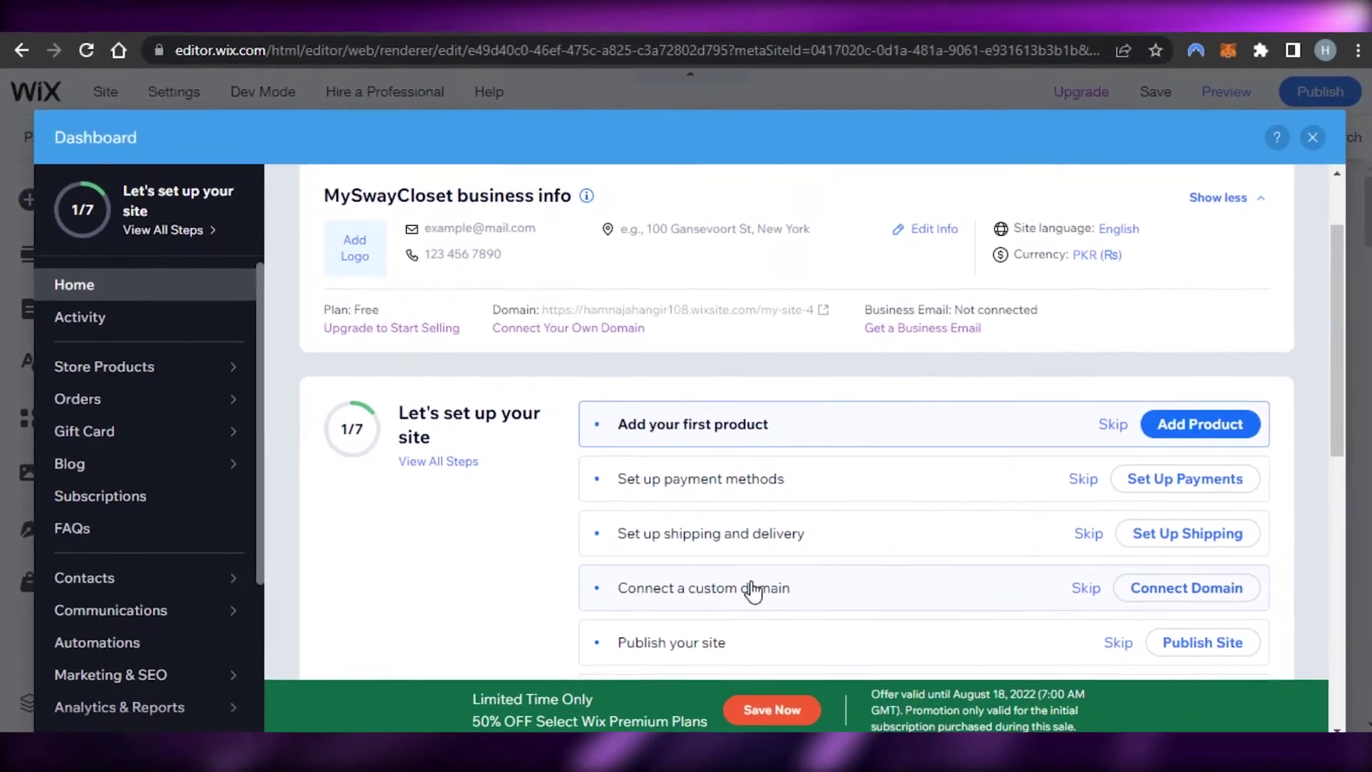
drag(1328, 355, 1331, 396)
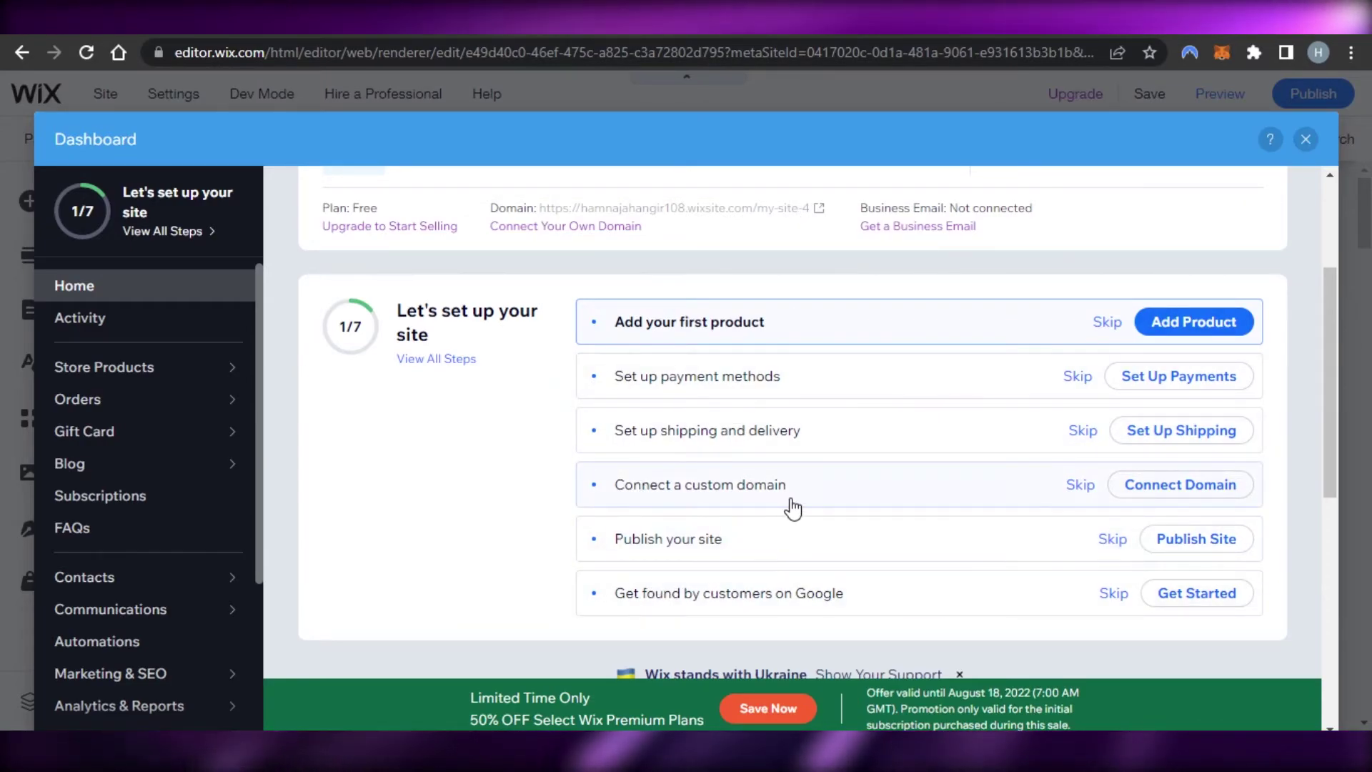
drag(1334, 388, 1340, 298)
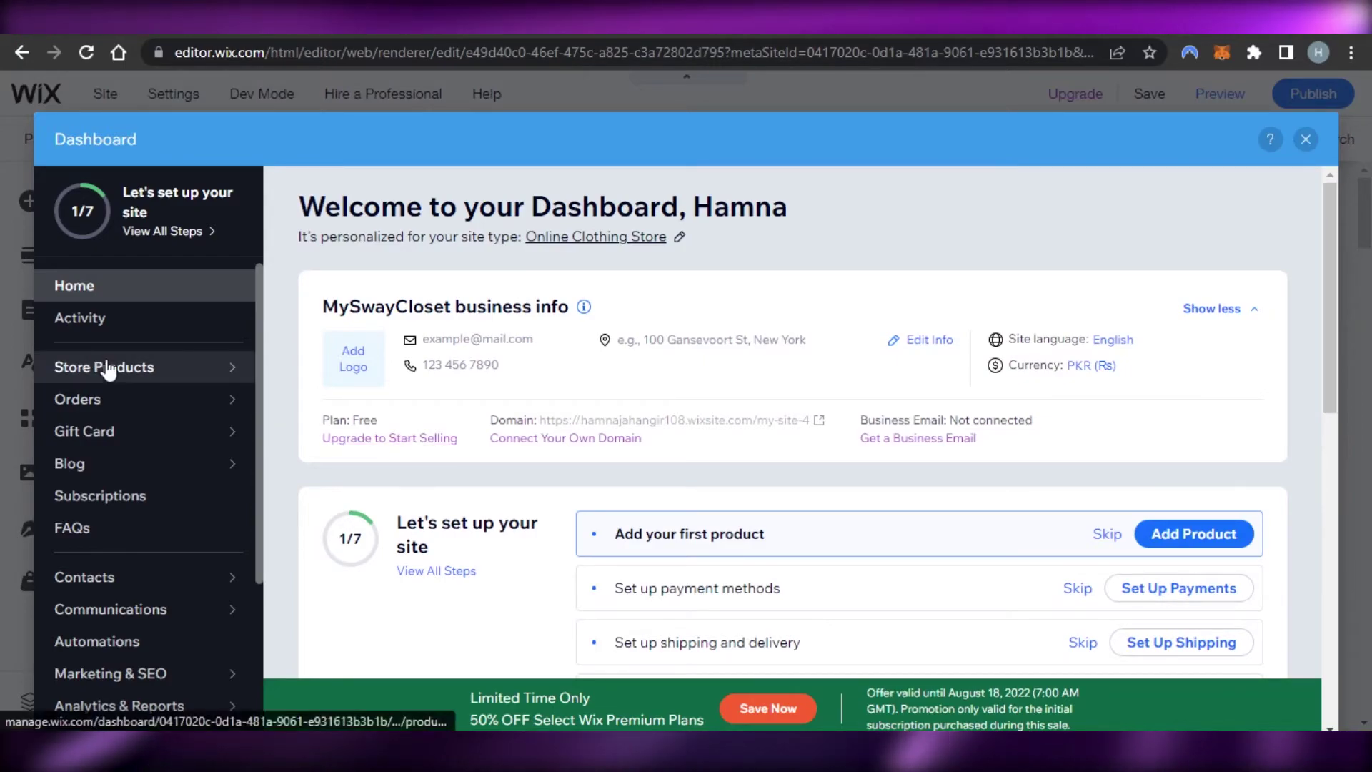
- Open Store Products > Products to list the 14 sample products
mouse_move(109, 371)
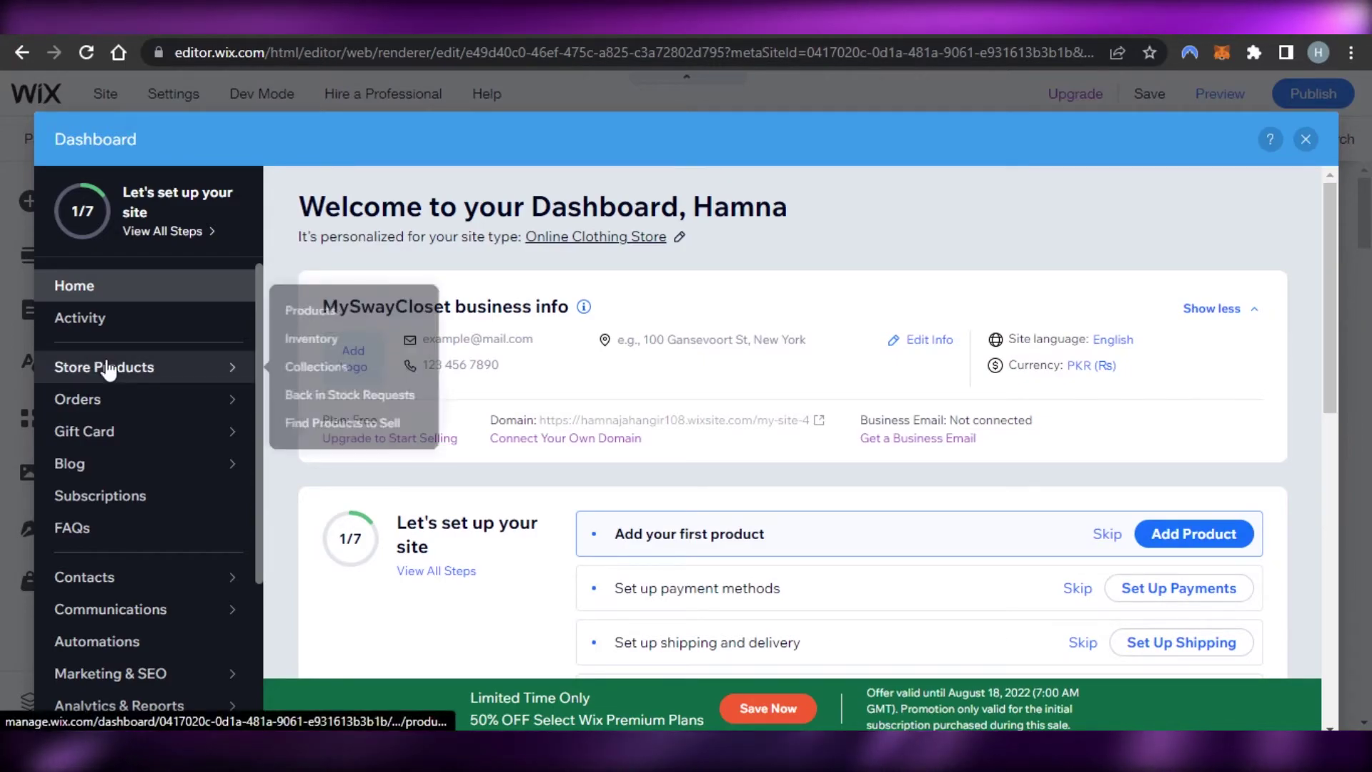
click(328, 321)
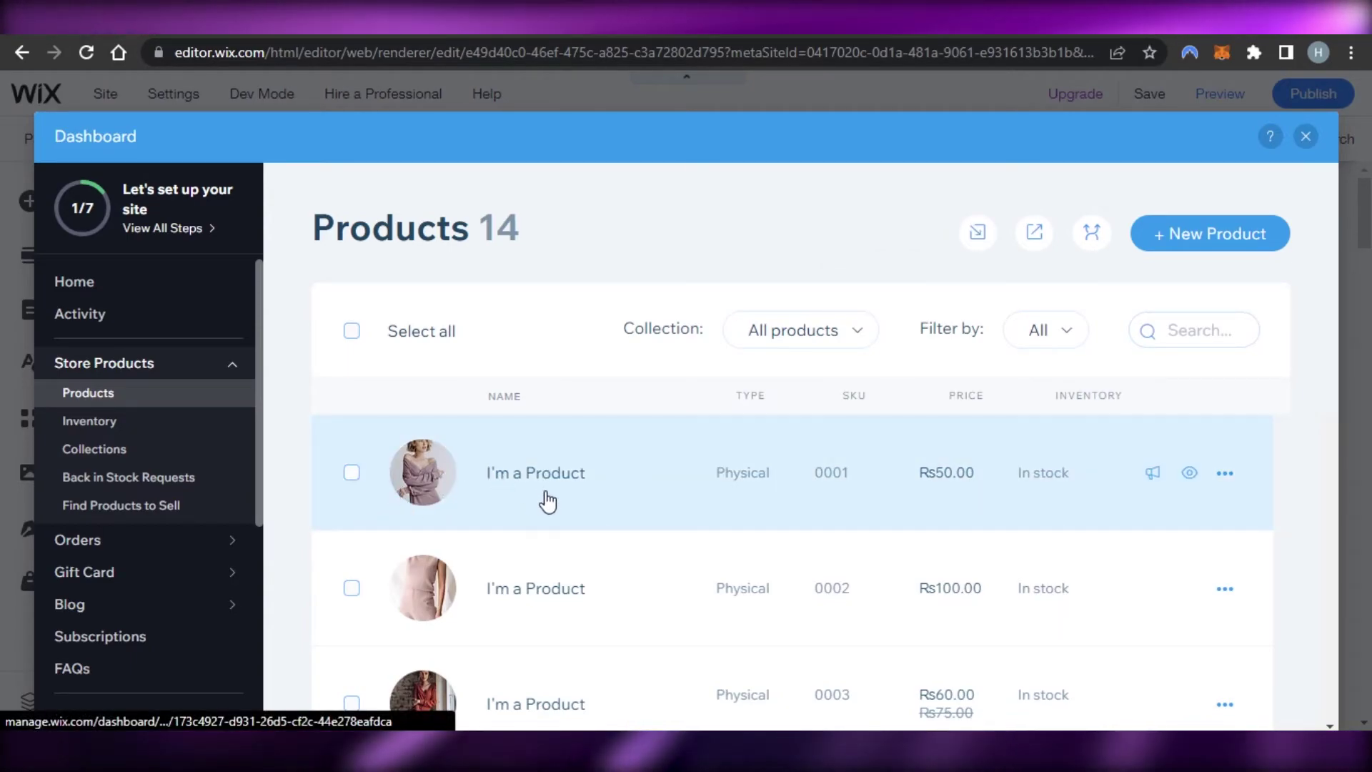
- Open the first product and rename it to 'winter dress'
click(548, 502)
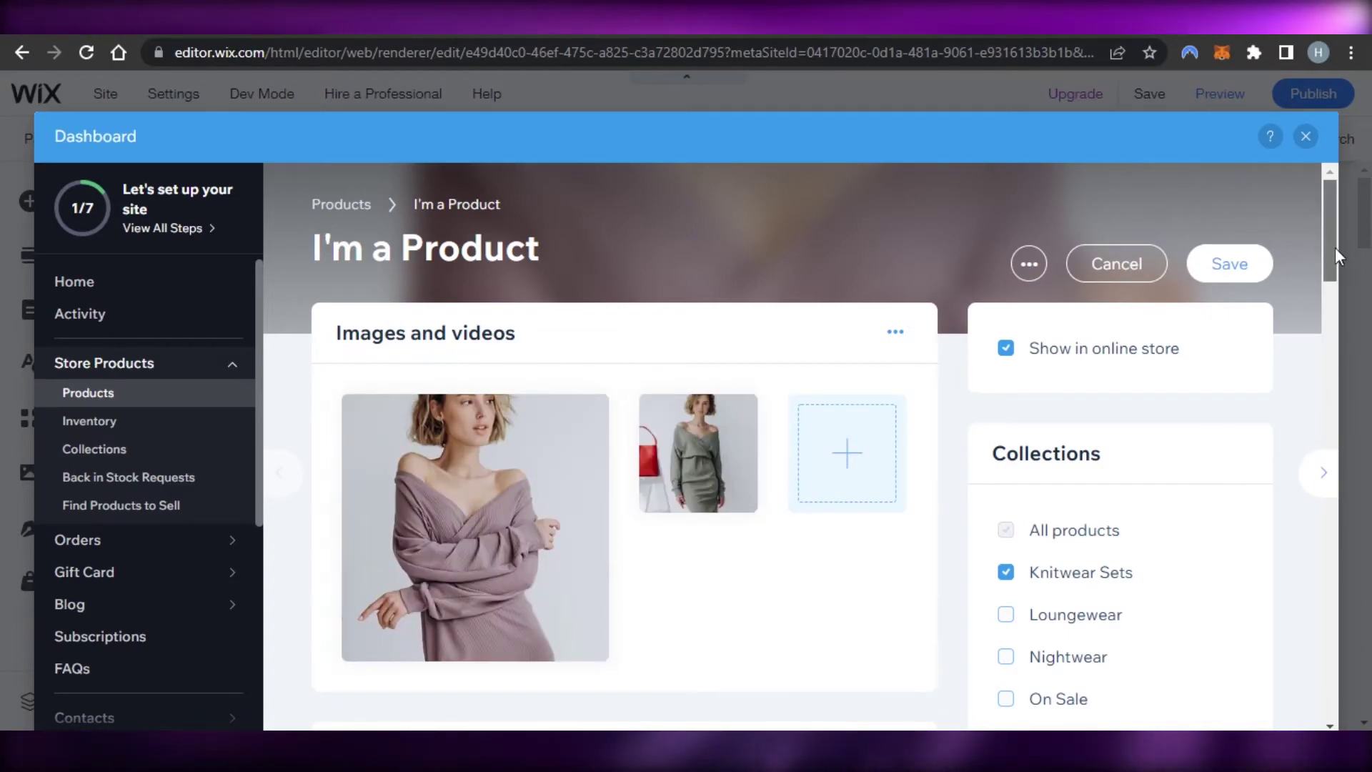
drag(1331, 272, 1345, 321)
scroll(1345, 322, down, 4)
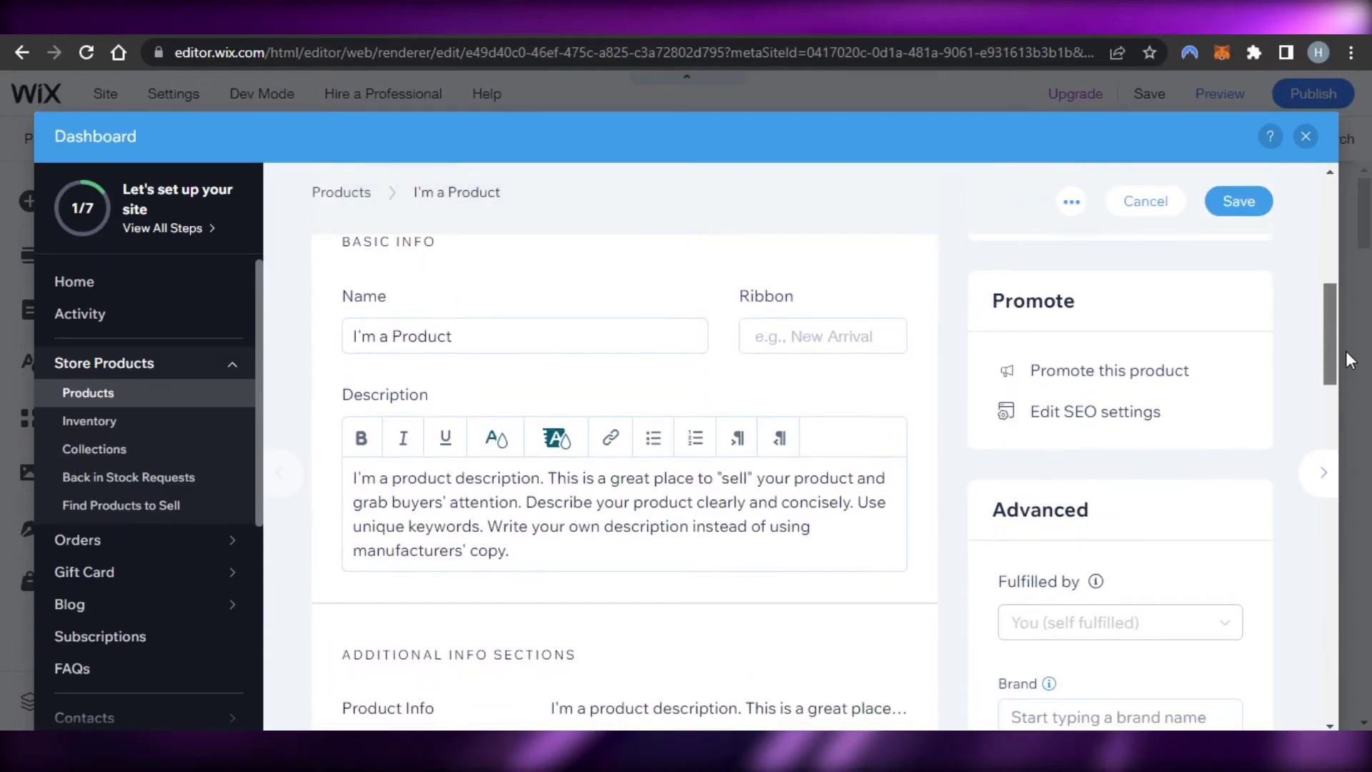
click(529, 336)
key(BackSpace)
key(BackSpace)
key(BackSpace)
key(BackSpace)
key(BackSpace)
key(BackSpace)
key(BackSpace)
key(BackSpace)
key(BackSpace)
key(BackSpace)
key(BackSpace)
key(BackSpace)
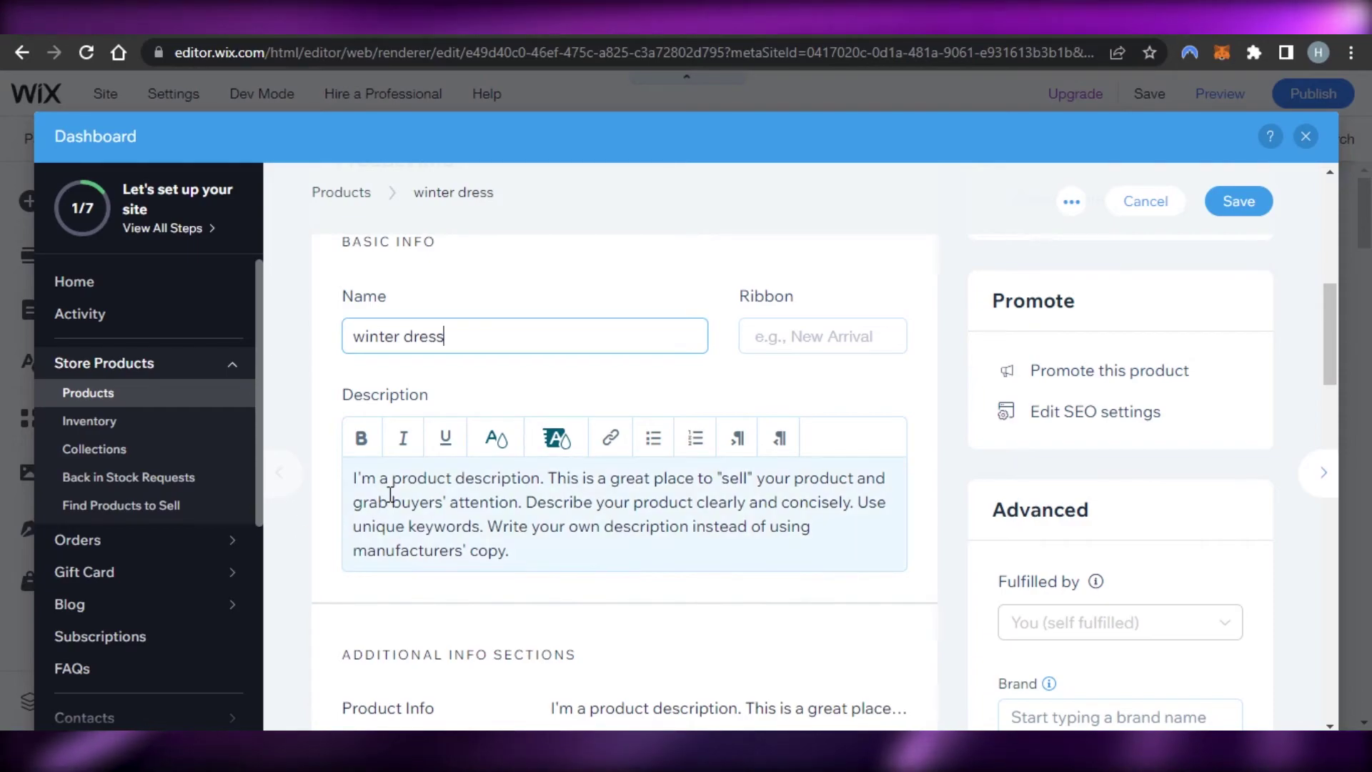
drag(1331, 329, 1335, 471)
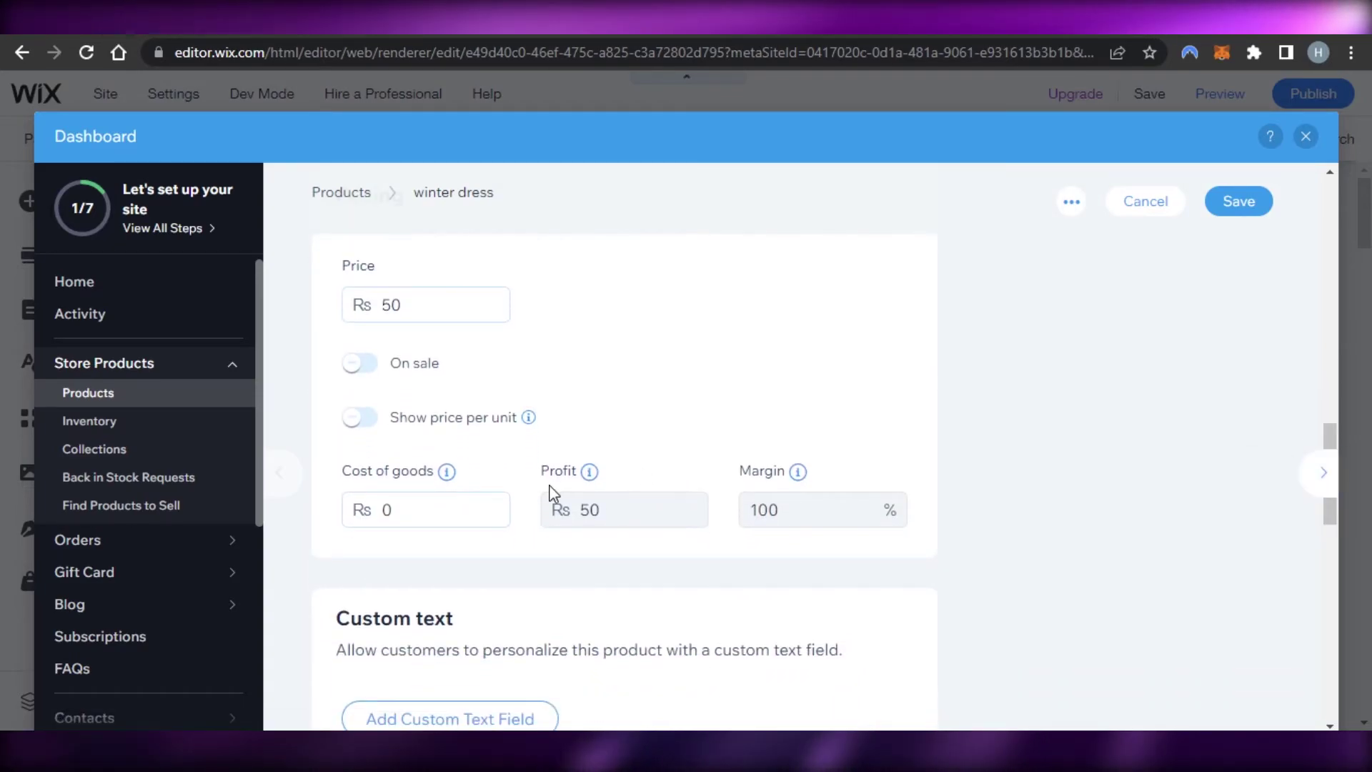
- Change the product's price to Rs500
click(423, 301)
text(0)
drag(1332, 488, 1336, 582)
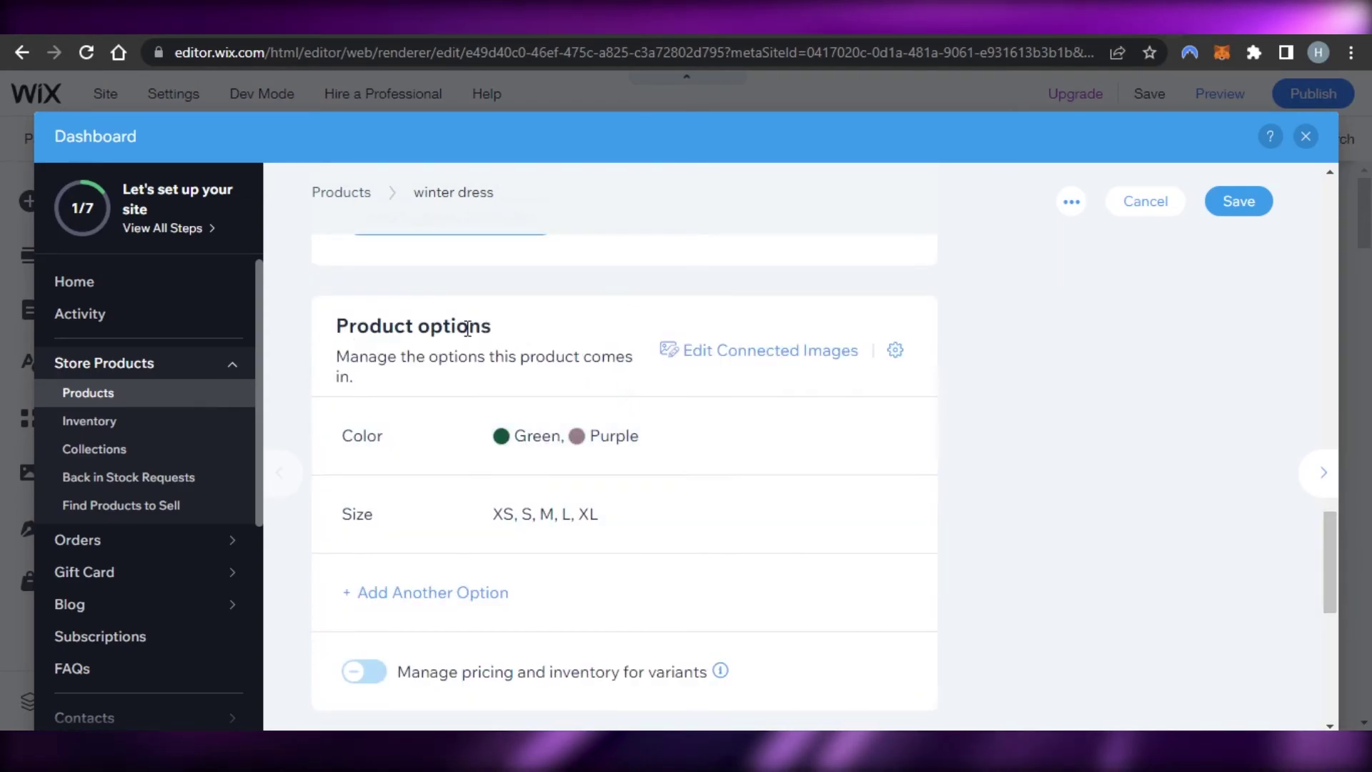
drag(1329, 554, 1332, 559)
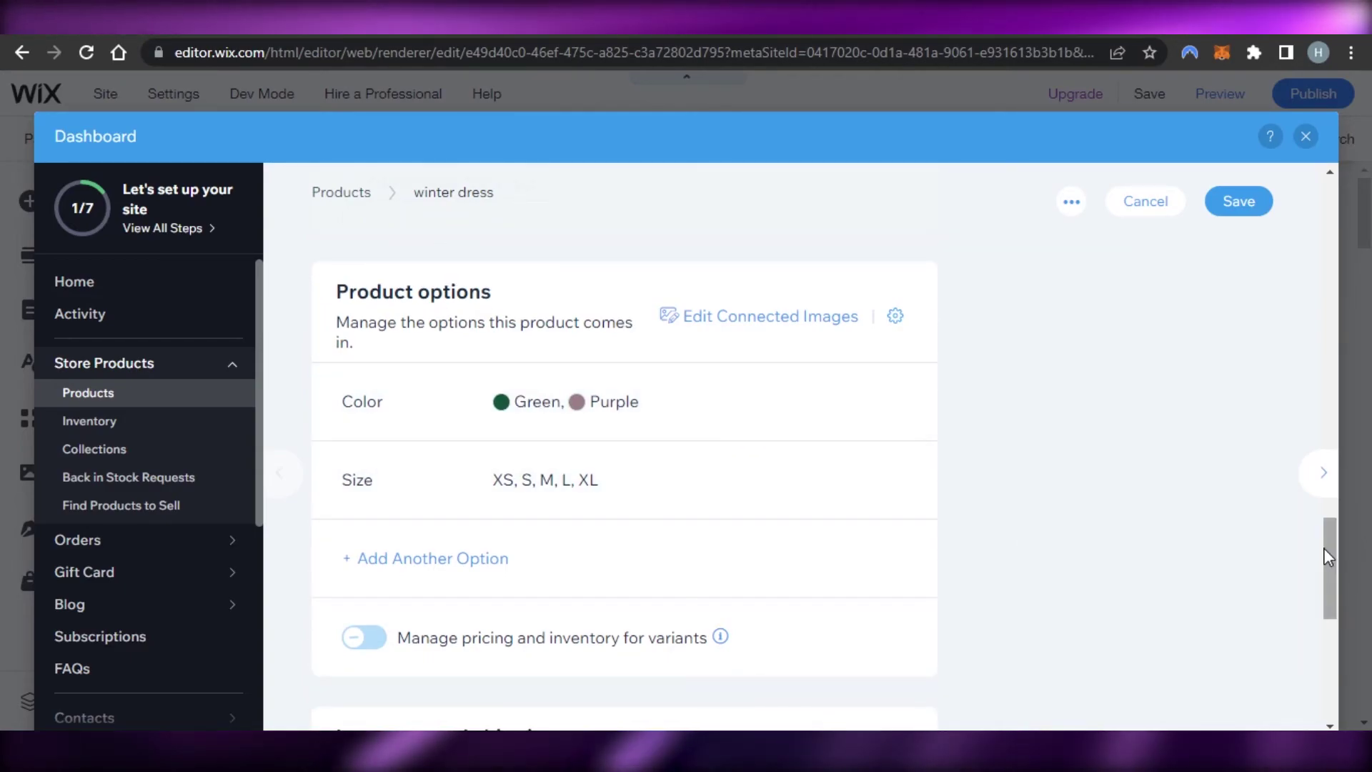
drag(1332, 552, 1357, 663)
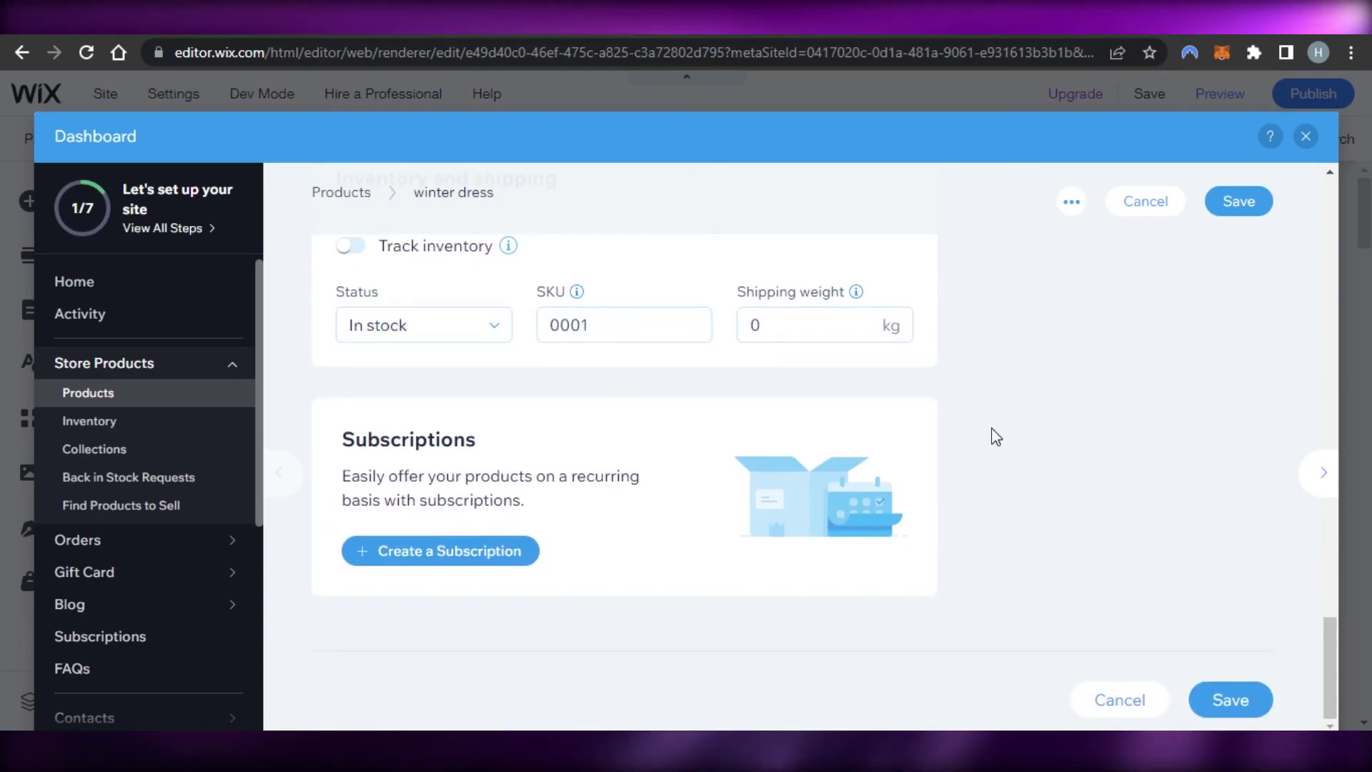
drag(1331, 679, 1366, 291)
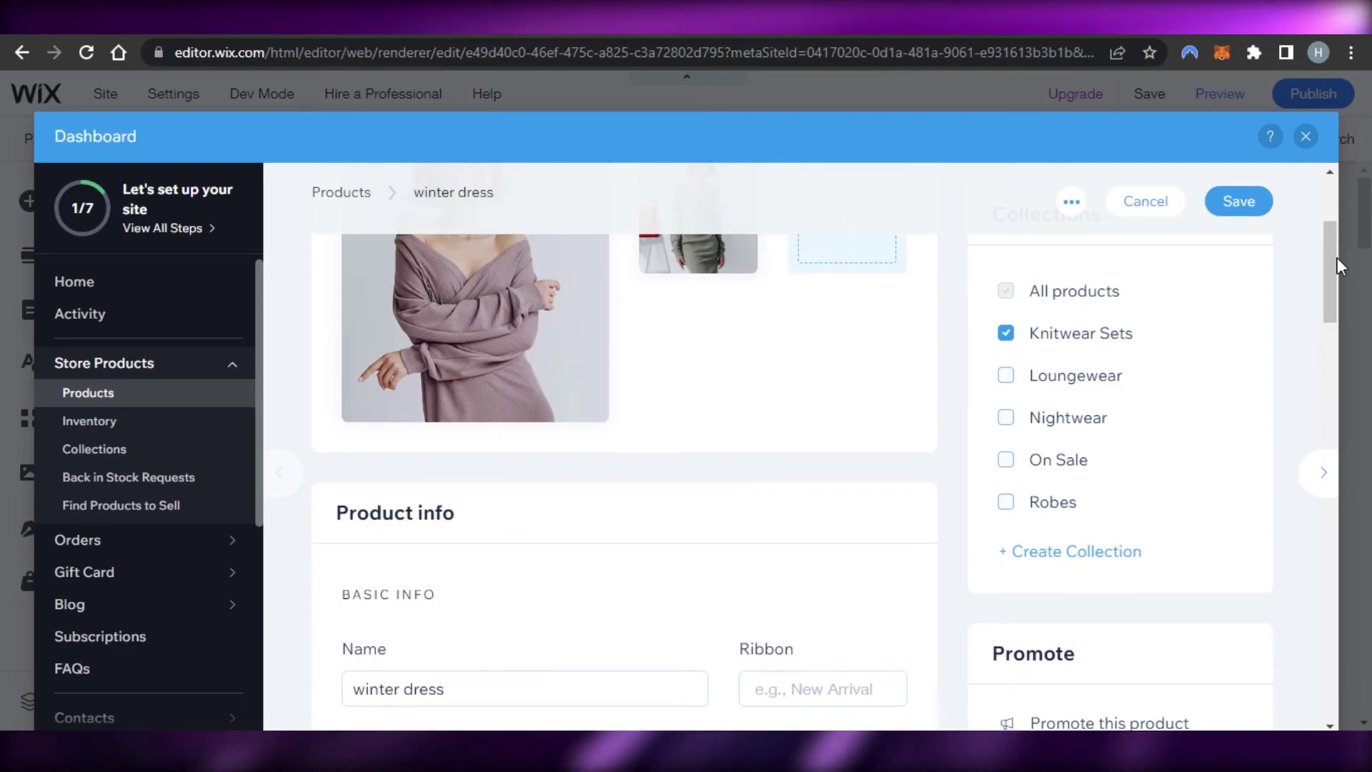
scroll(1336, 275, down, 3)
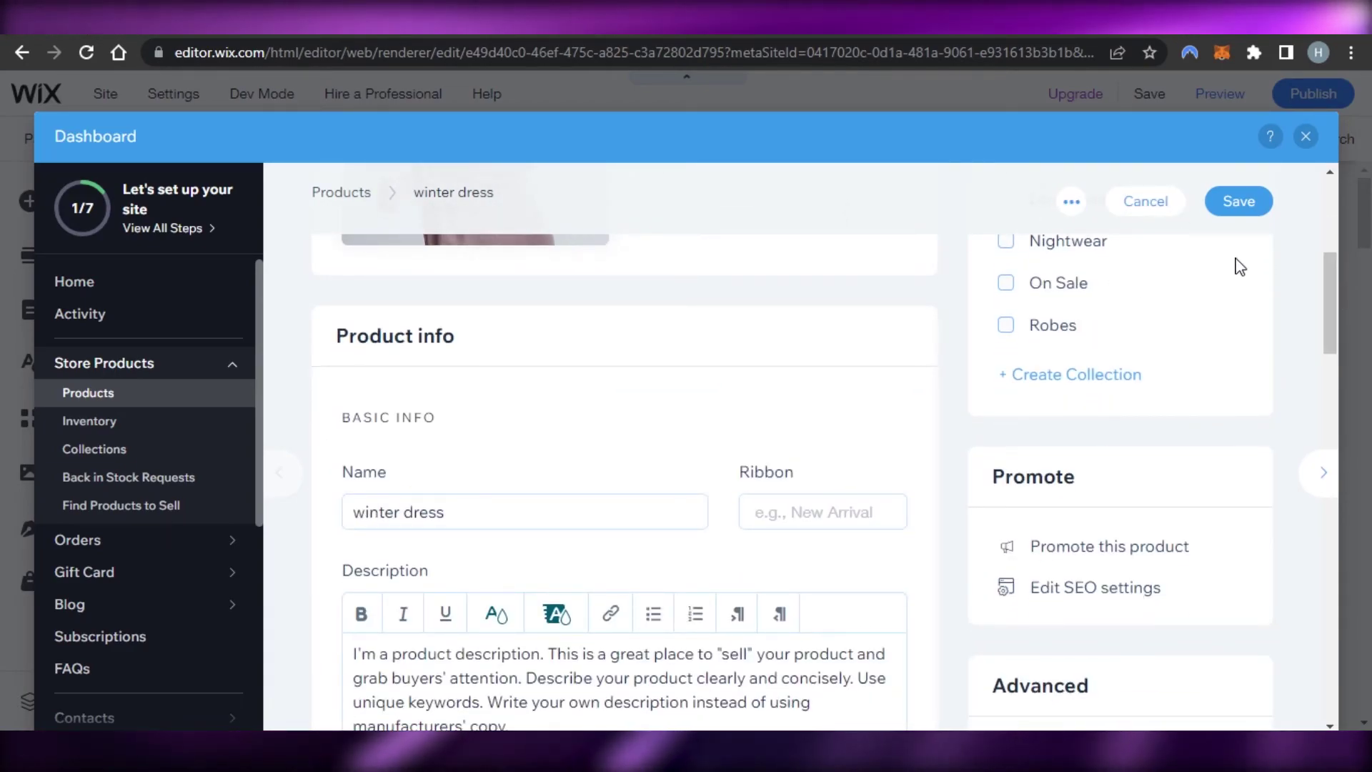
drag(1332, 315, 1340, 268)
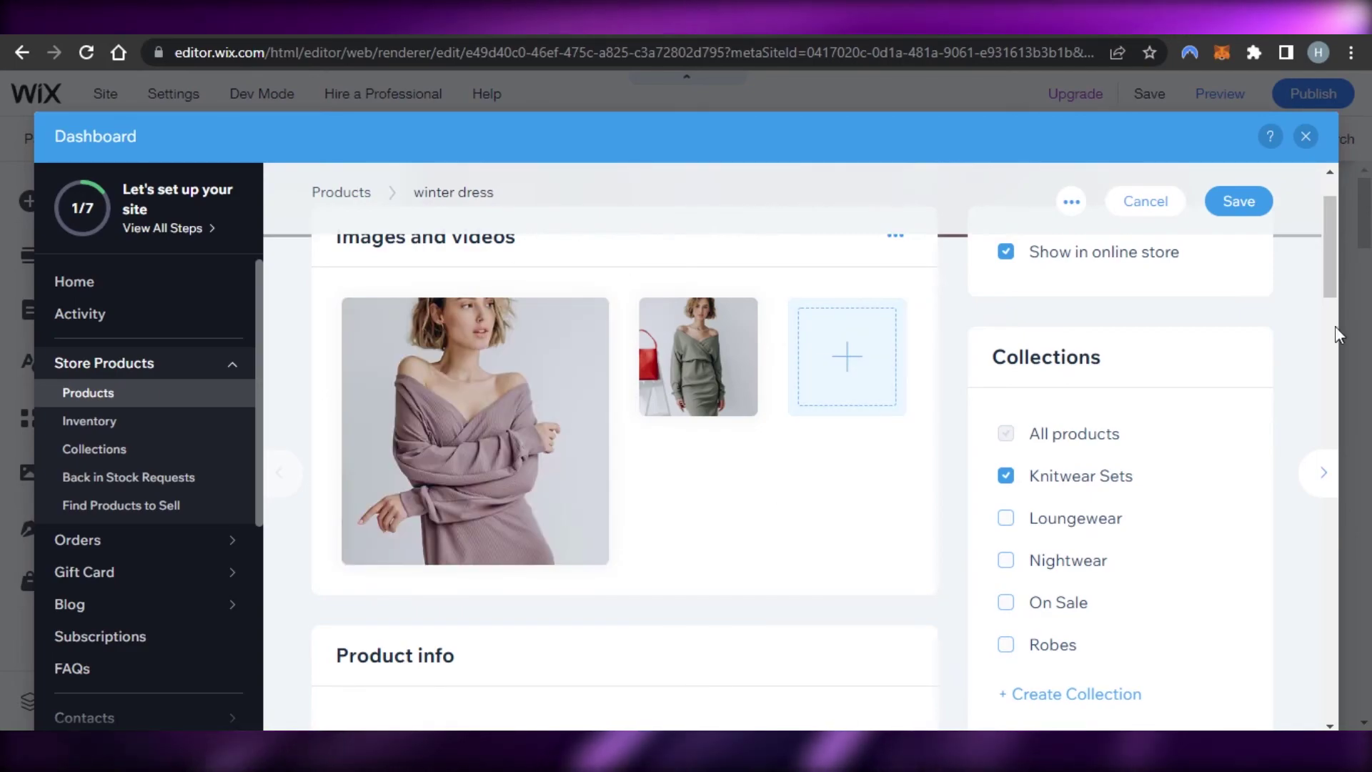
drag(1324, 242, 1323, 214)
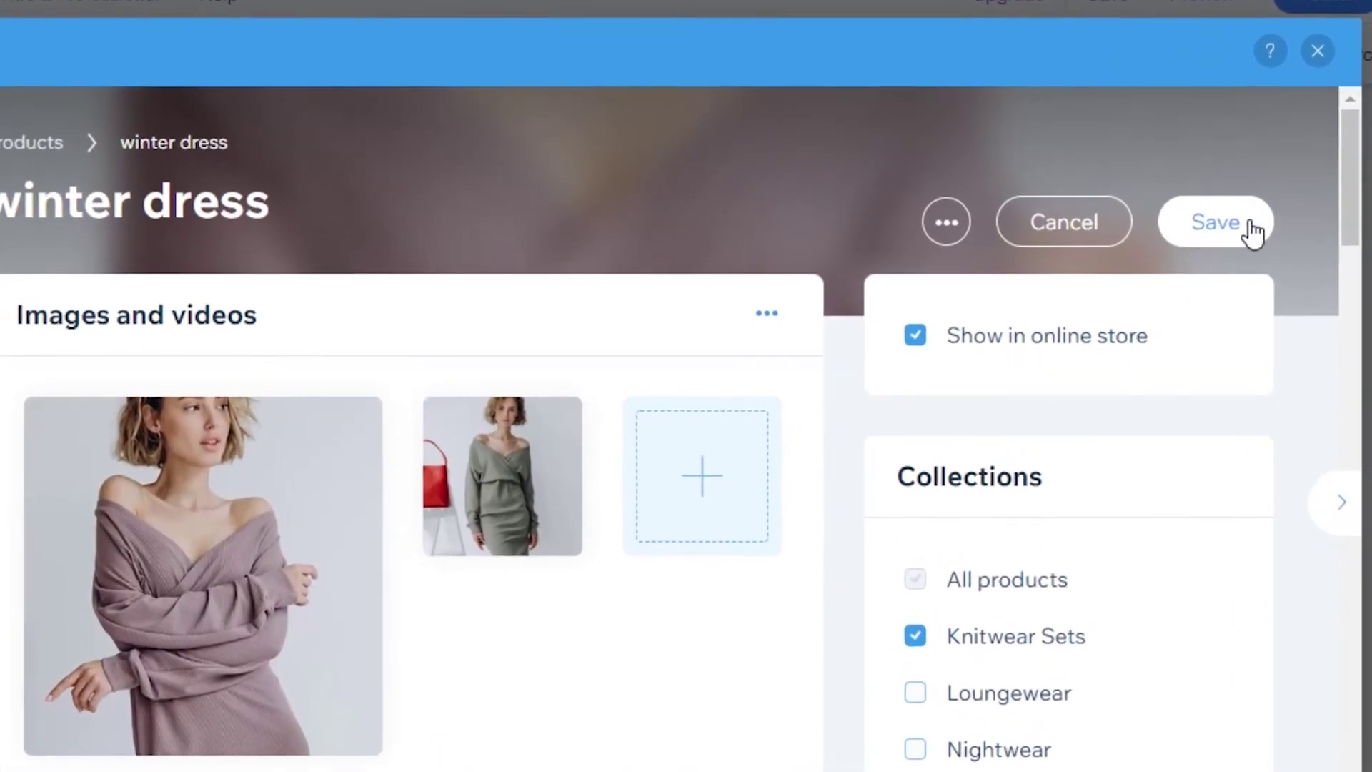
- Save the product, dismiss the setup popup, and close the Dashboard back to the Editor
click(1254, 223)
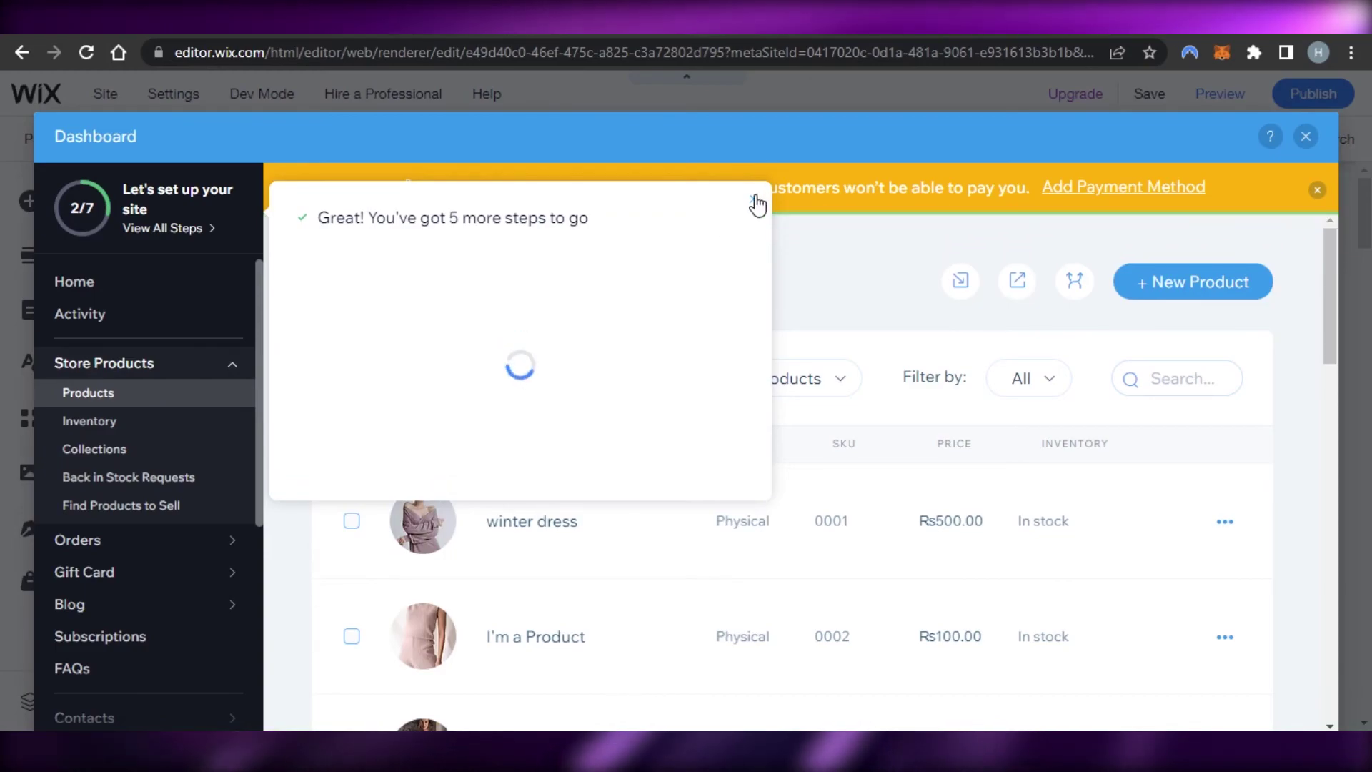
click(754, 199)
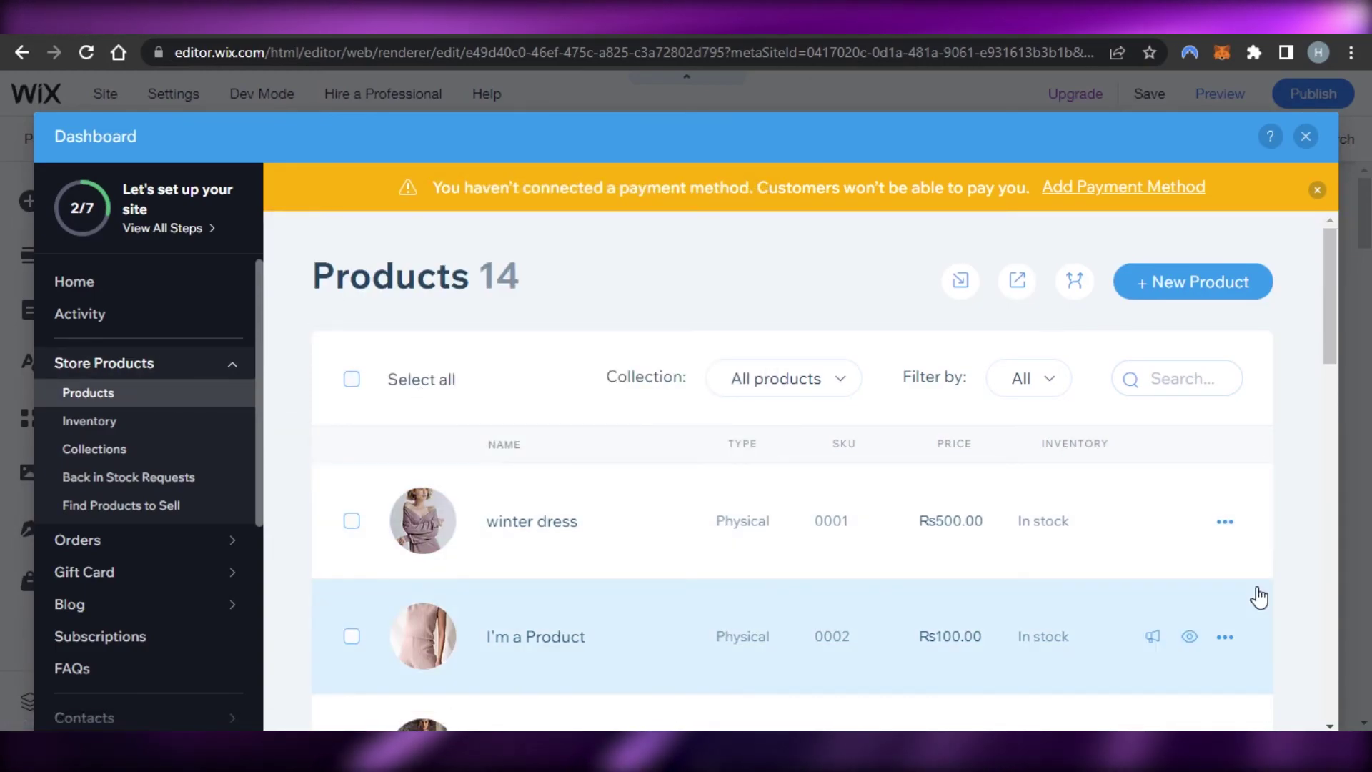
drag(1332, 298, 1333, 353)
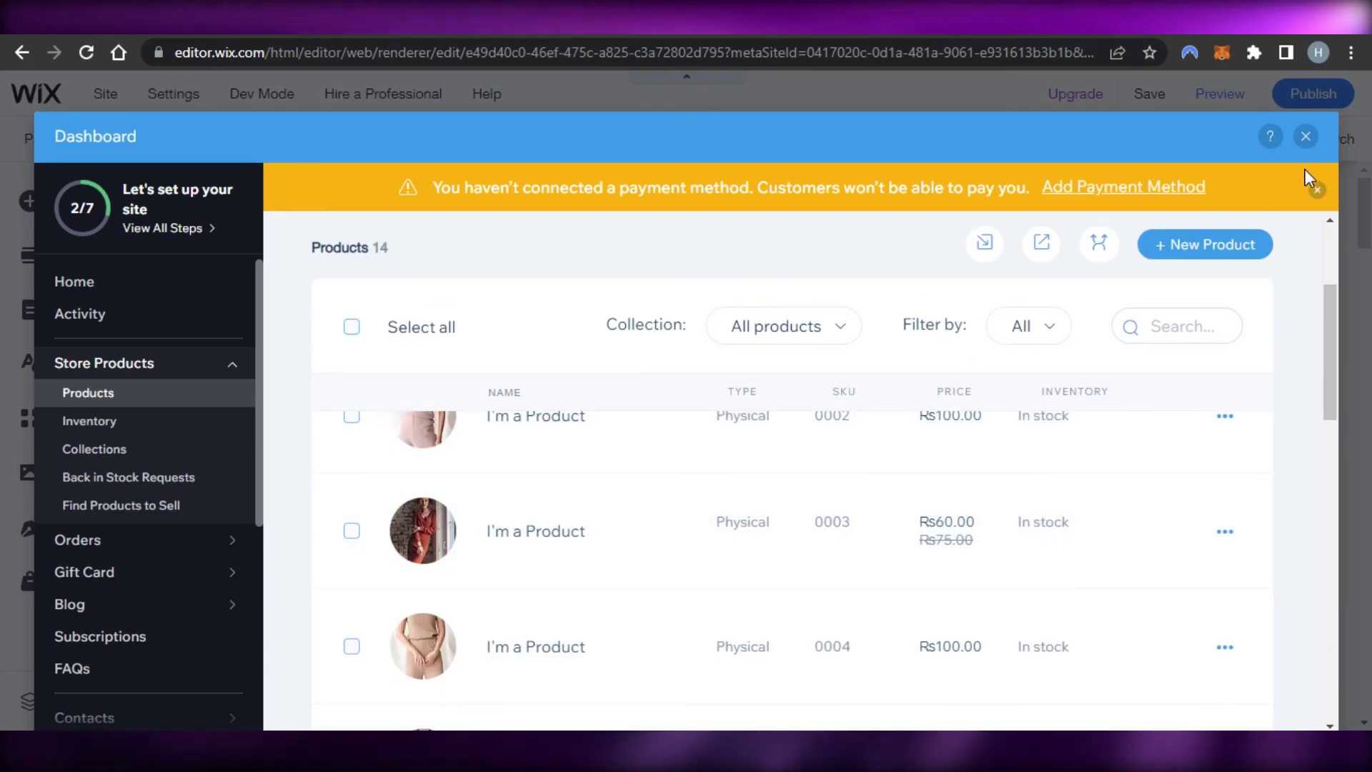
click(1306, 137)
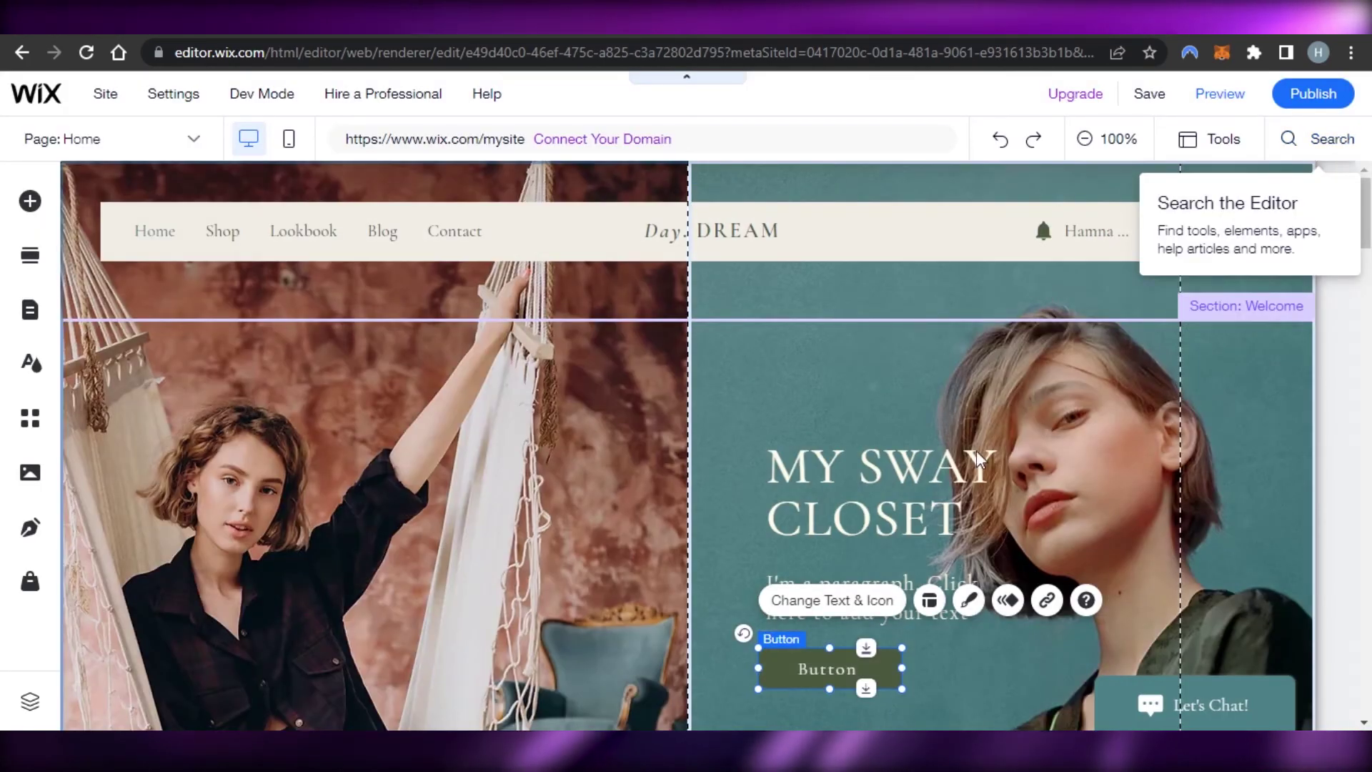
scroll(979, 461, down, 8)
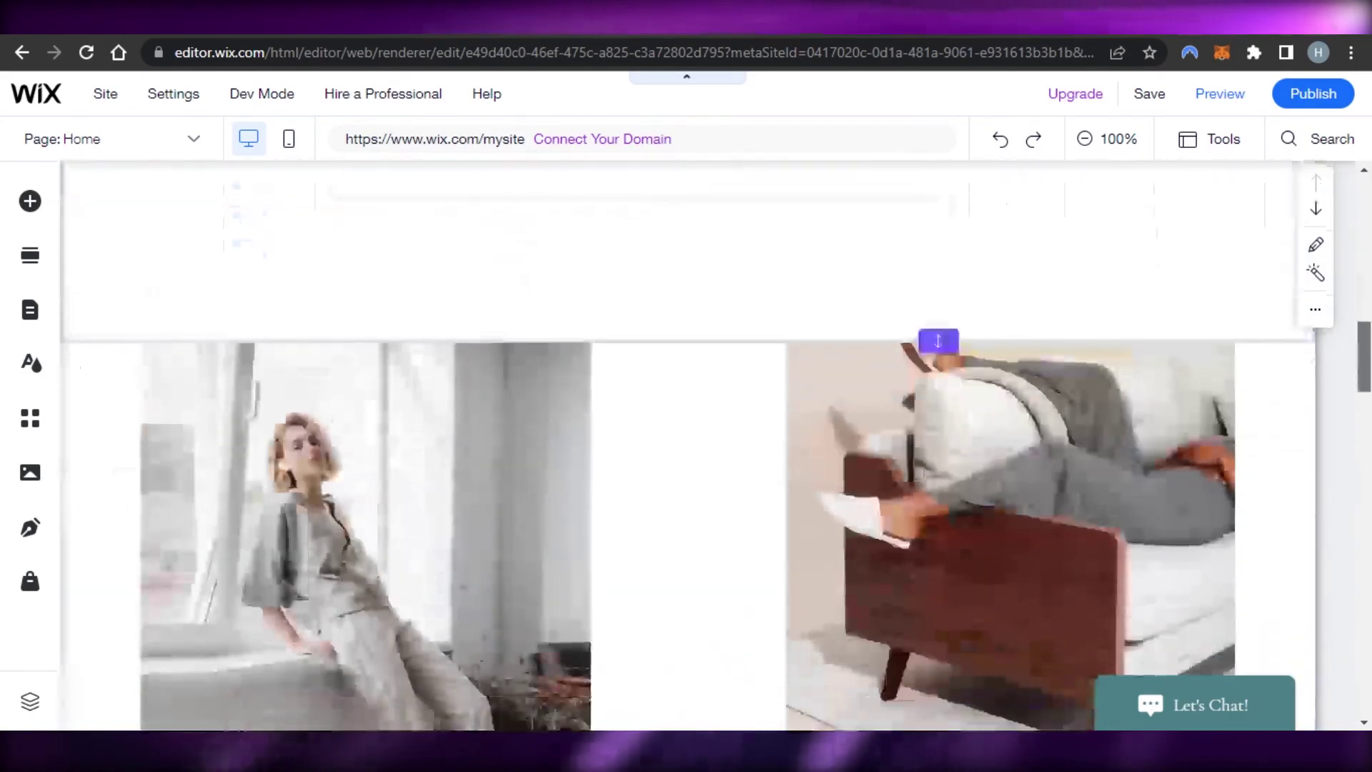
scroll(980, 461, down, 10)
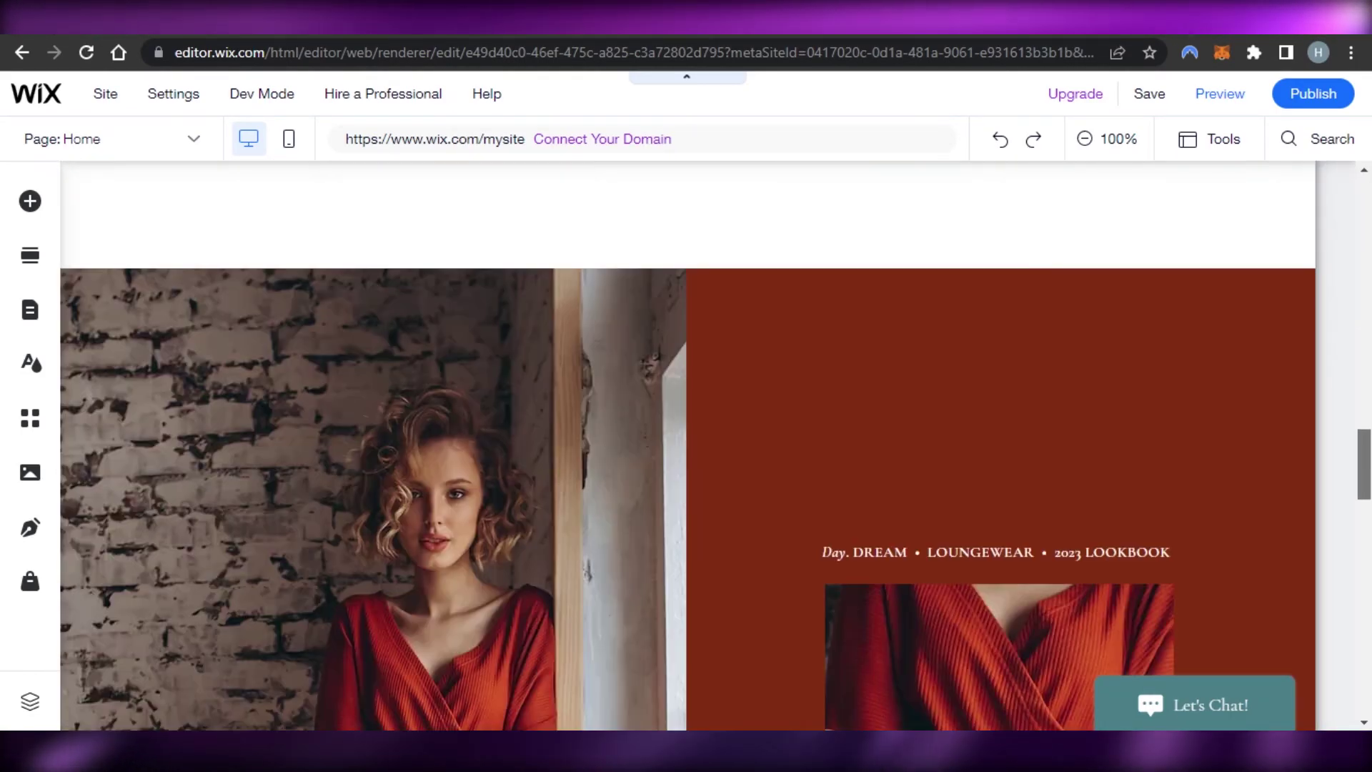
scroll(688, 445, down, 8)
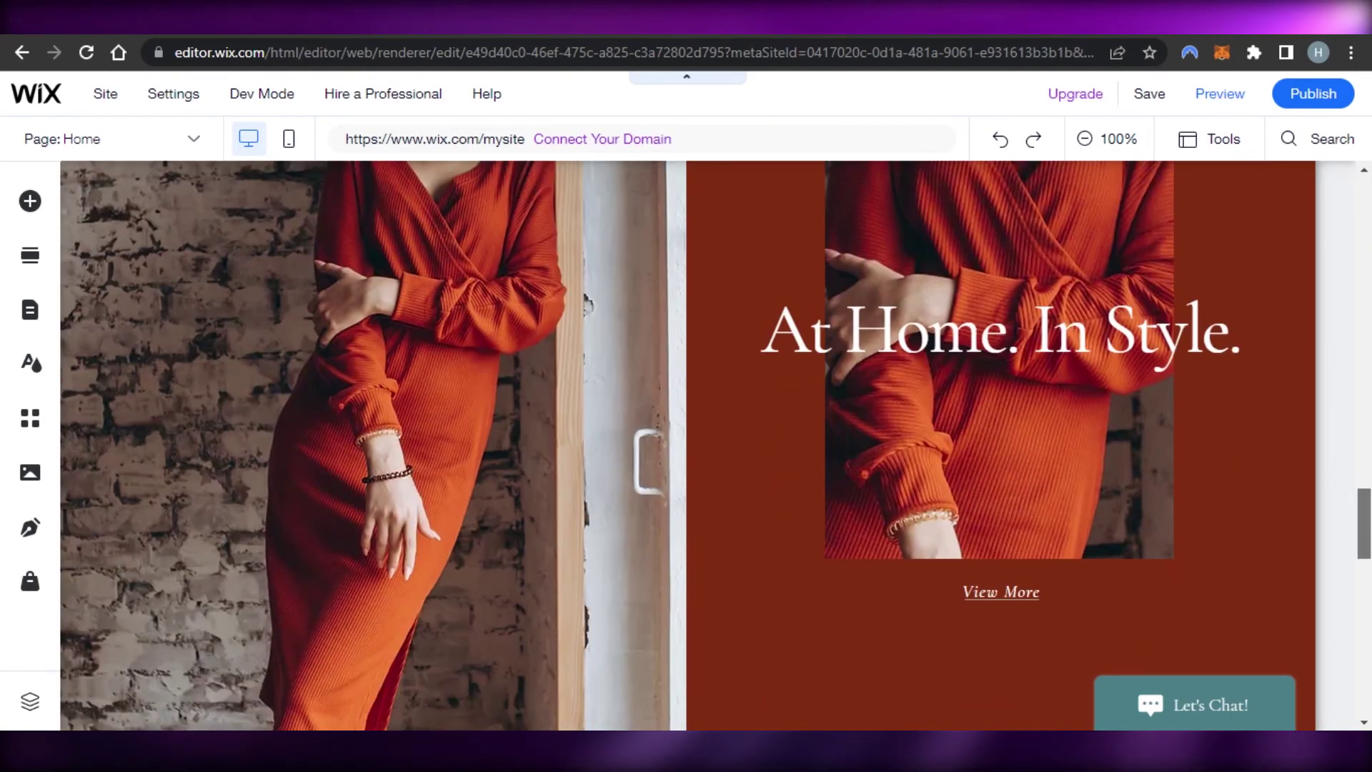
scroll(1366, 697, down, 10)
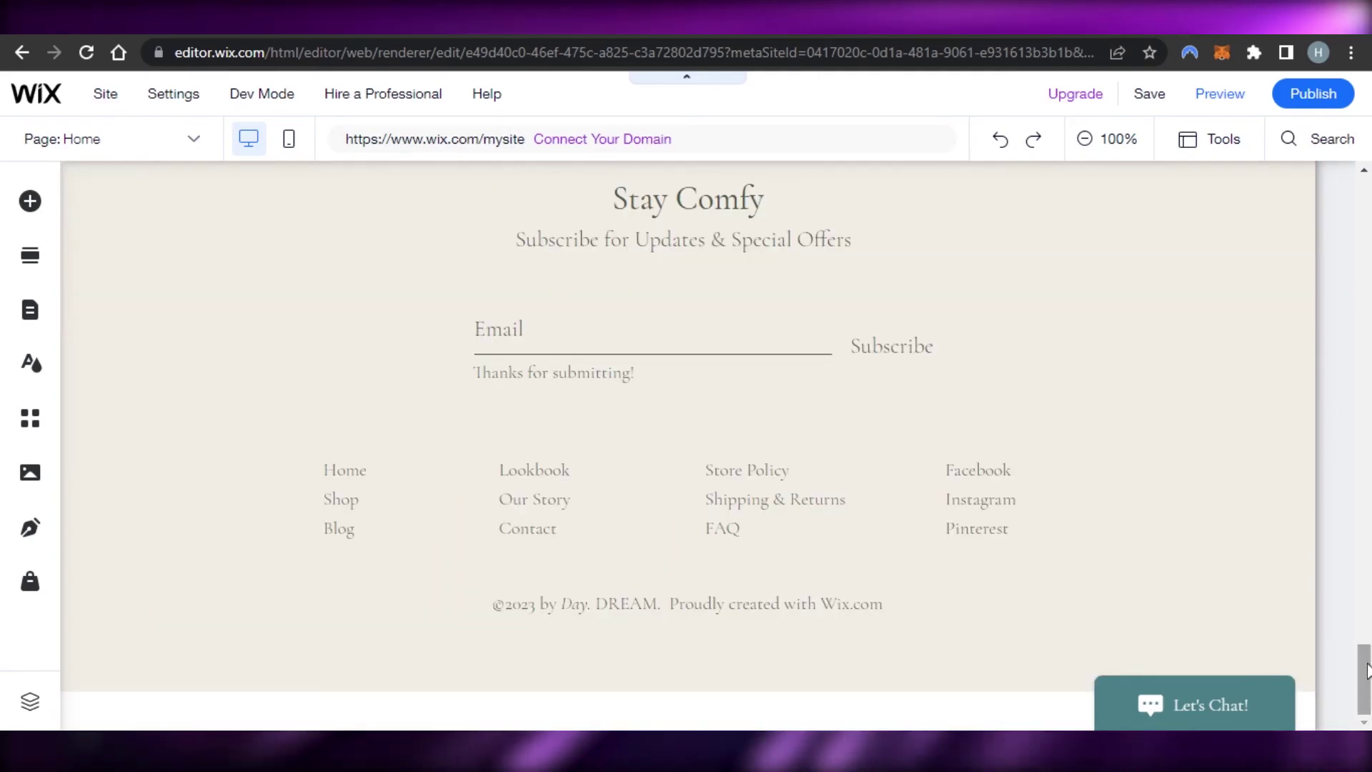
drag(1366, 670, 1366, 296)
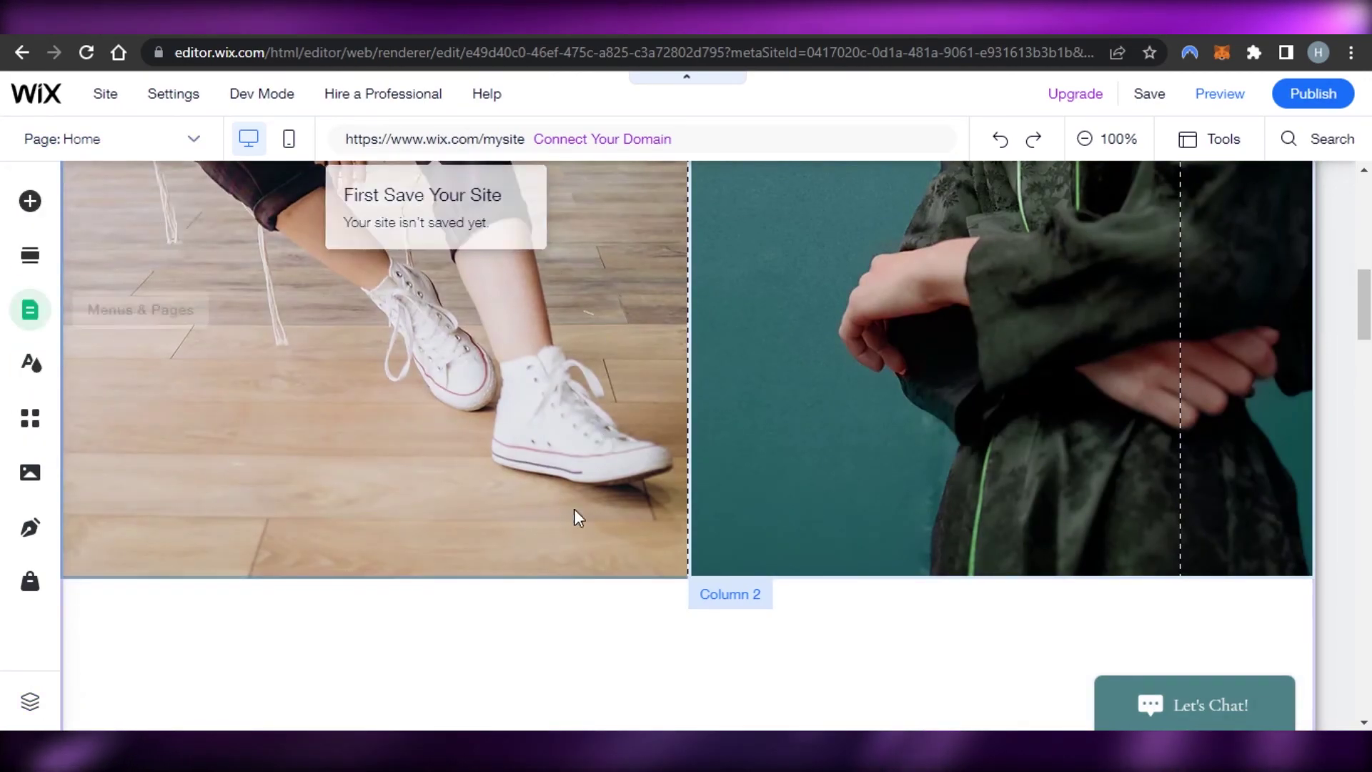
scroll(1225, 481, up, 10)
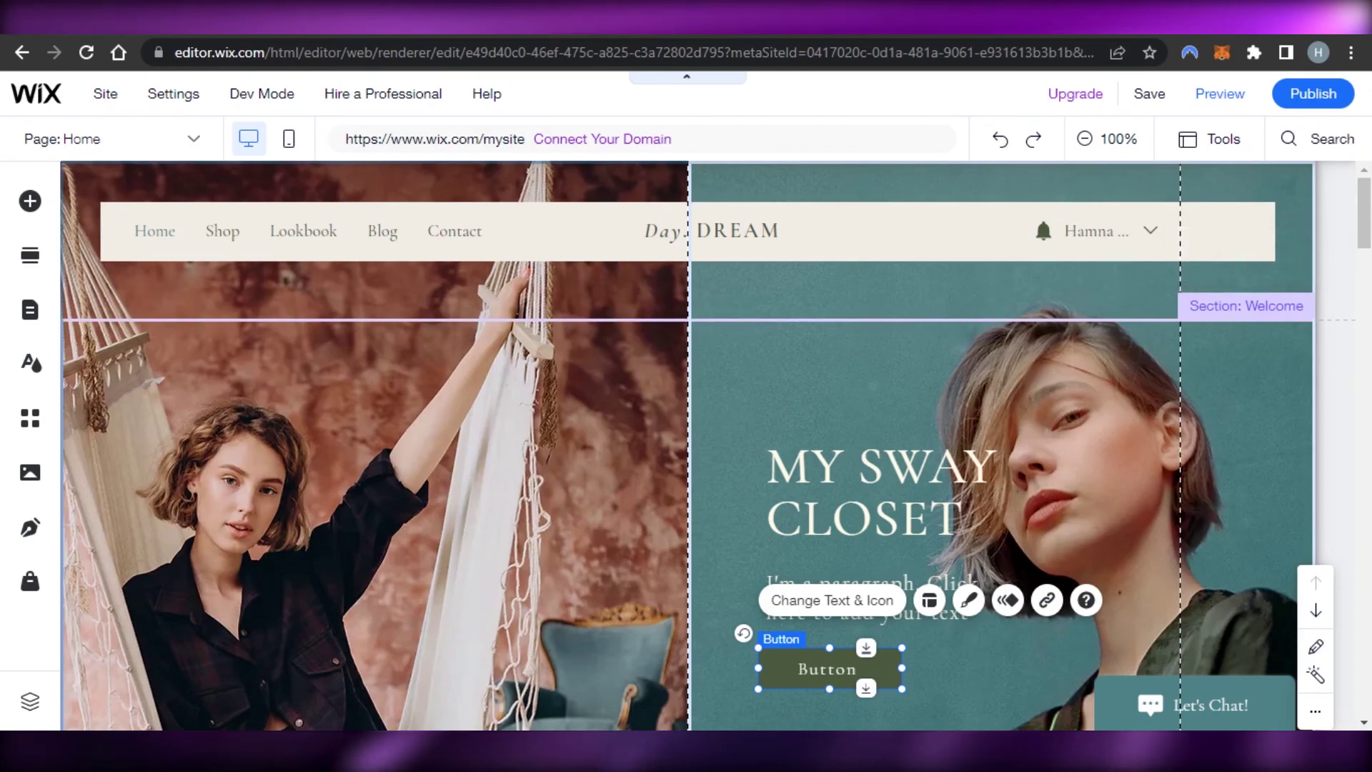
scroll(686, 443, down, 10)
scroll(686, 443, up, 10)
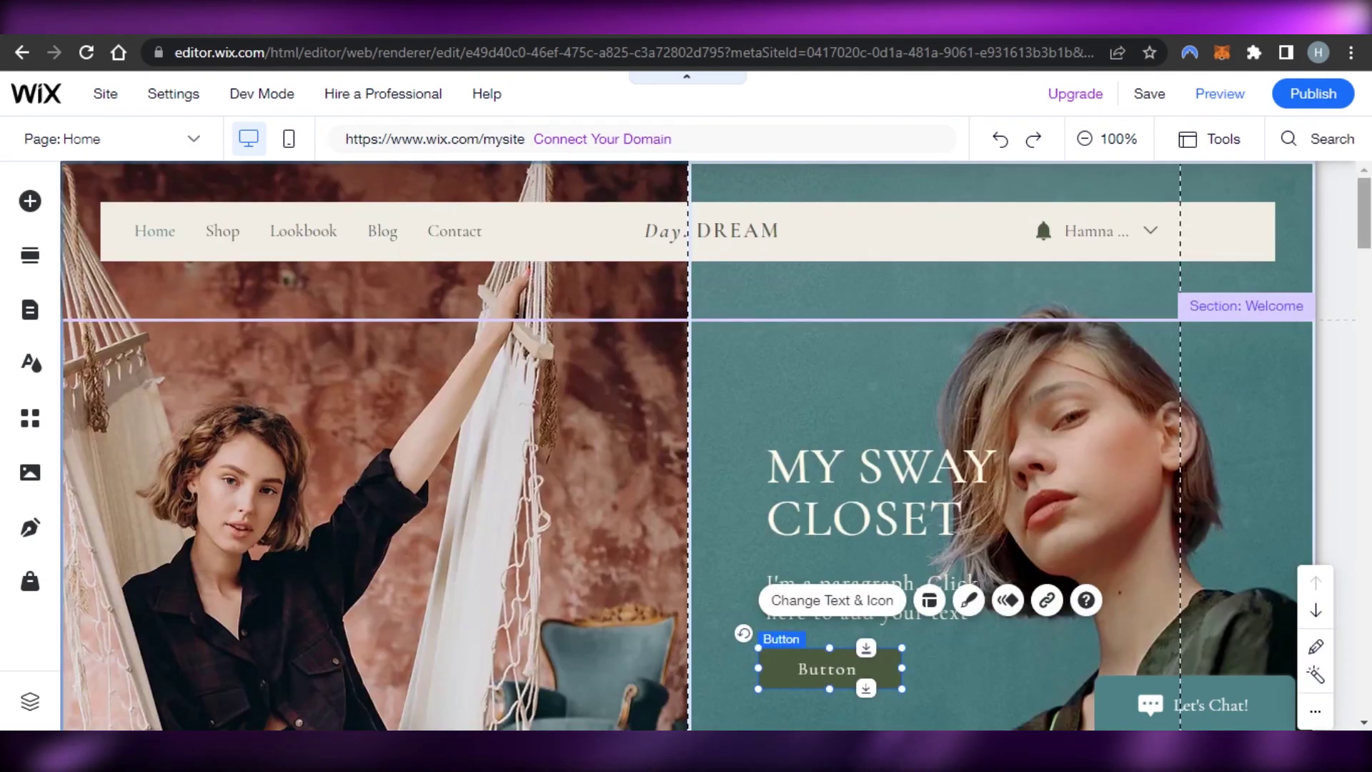
scroll(686, 443, down, 10)
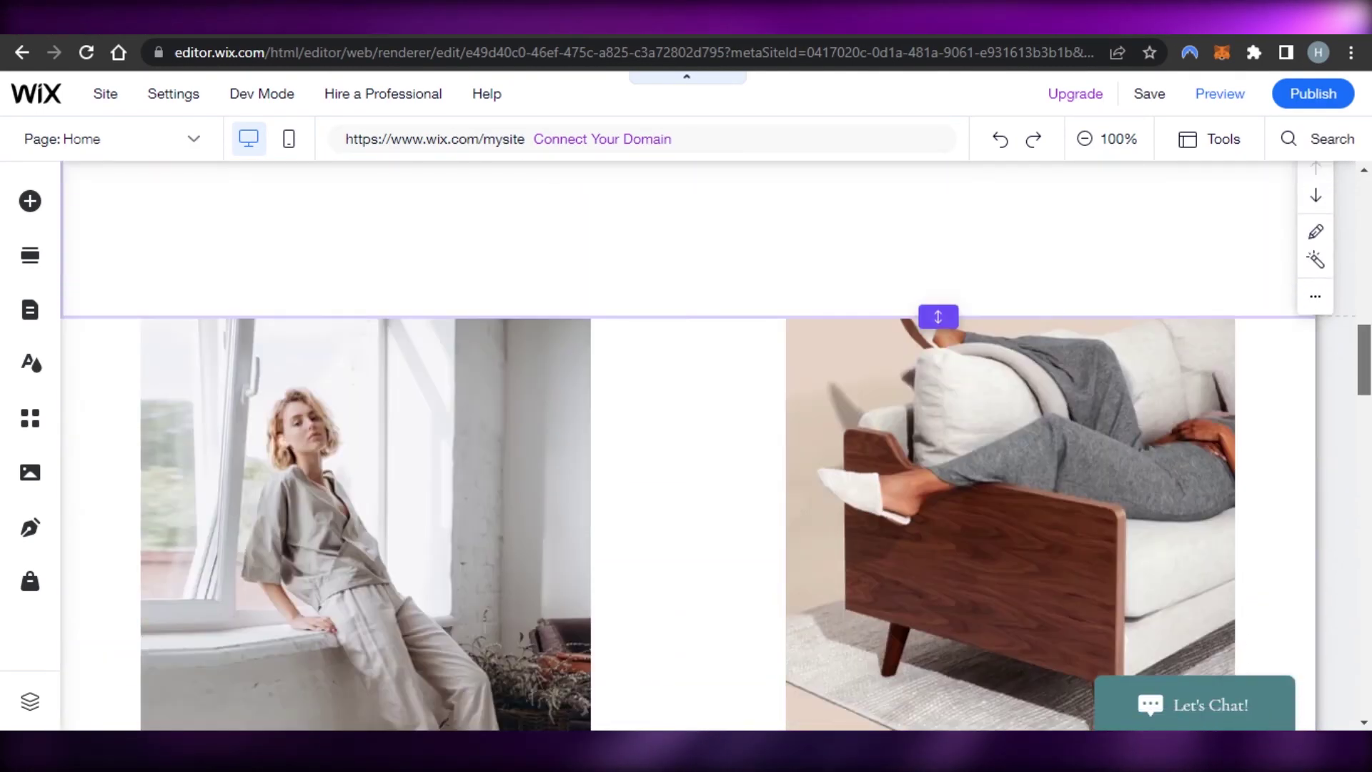
scroll(686, 444, down, 6)
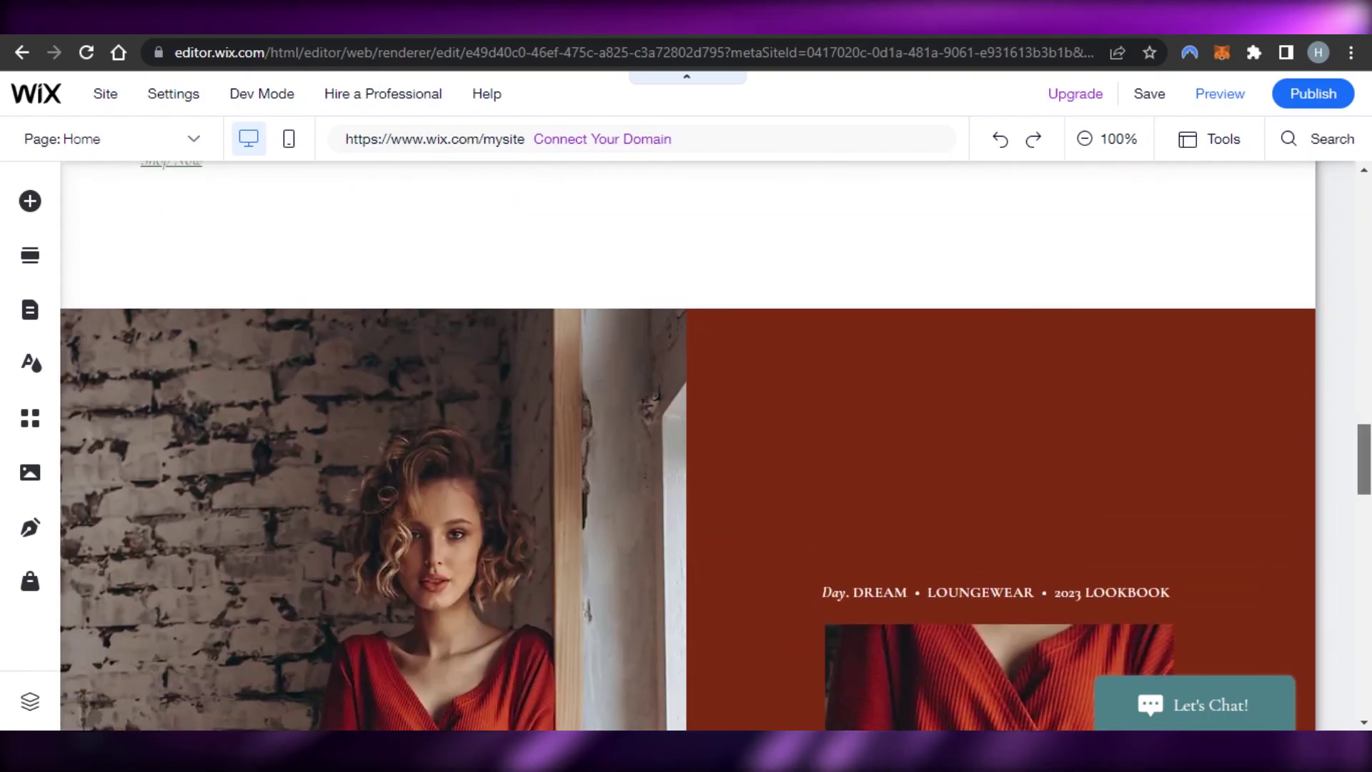
scroll(686, 443, down, 2)
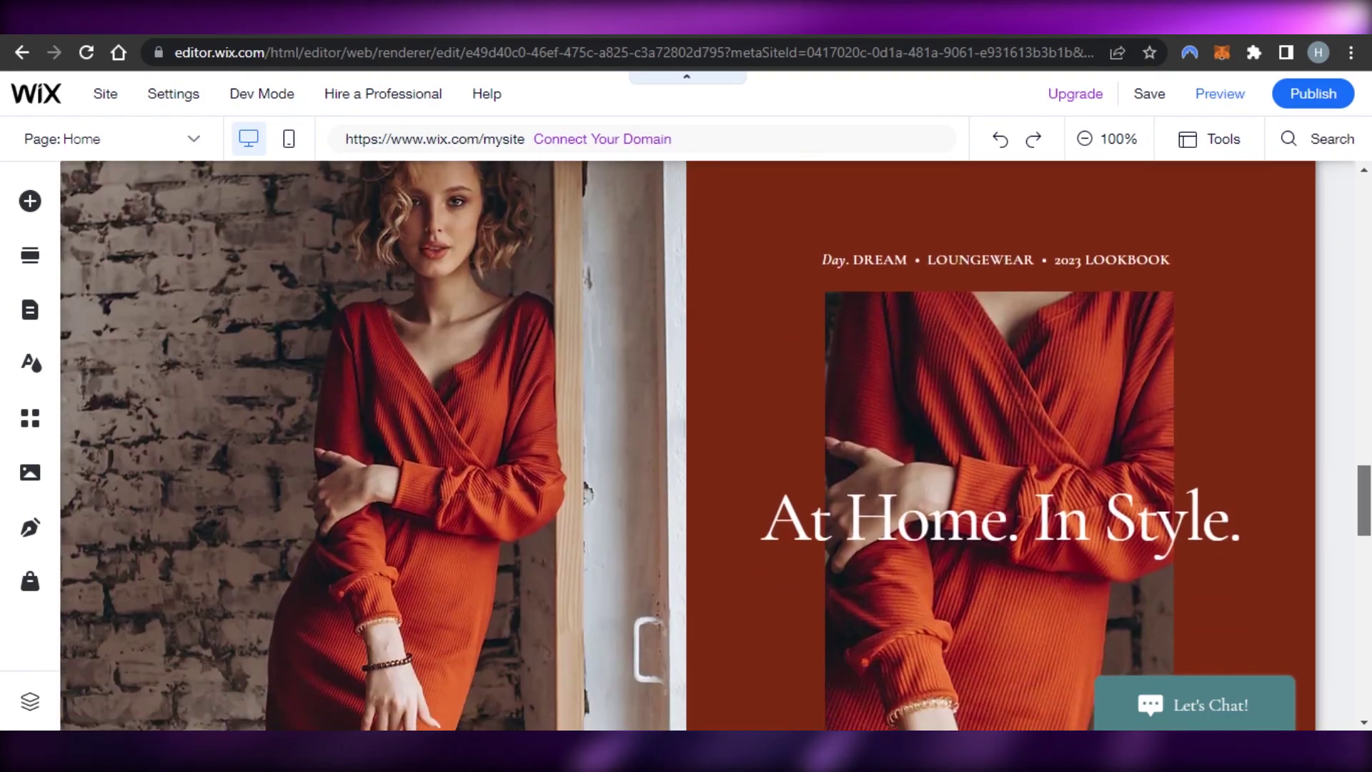
scroll(686, 443, up, 1)
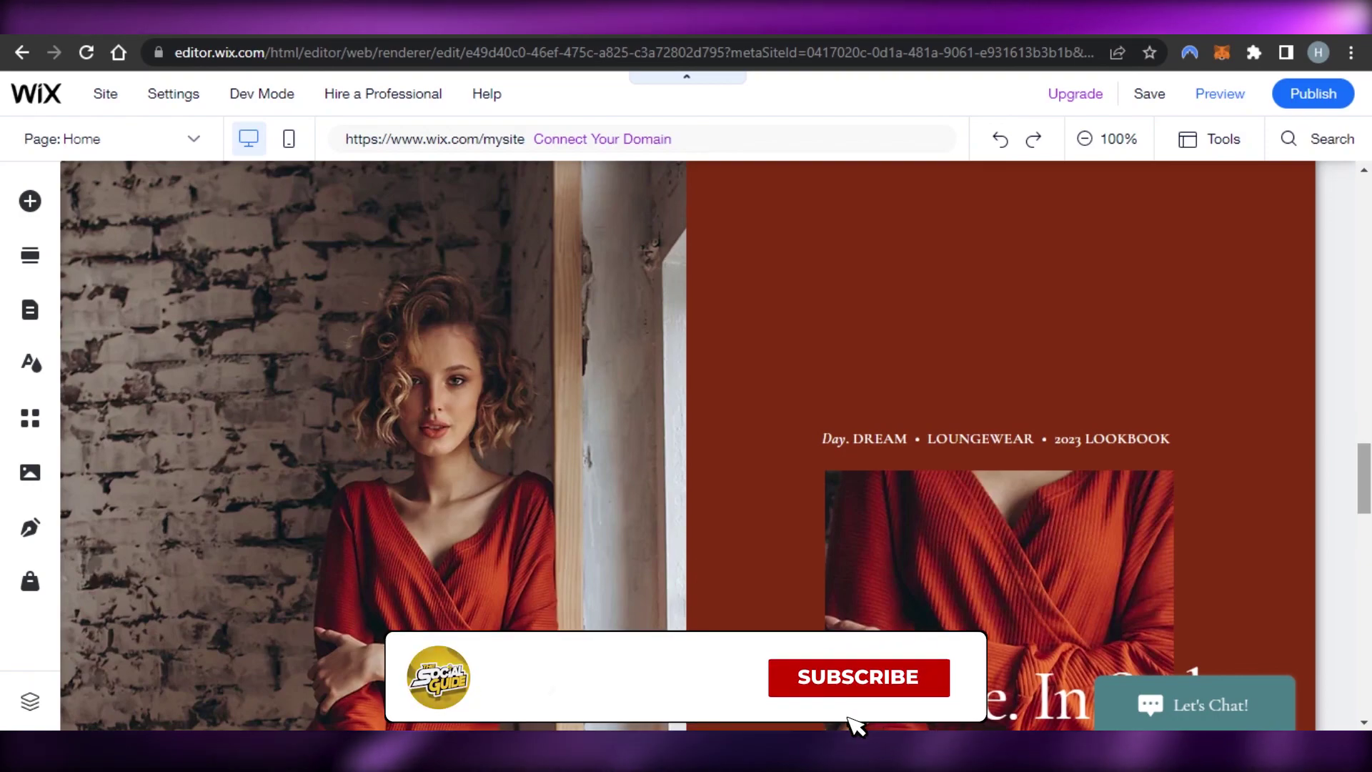